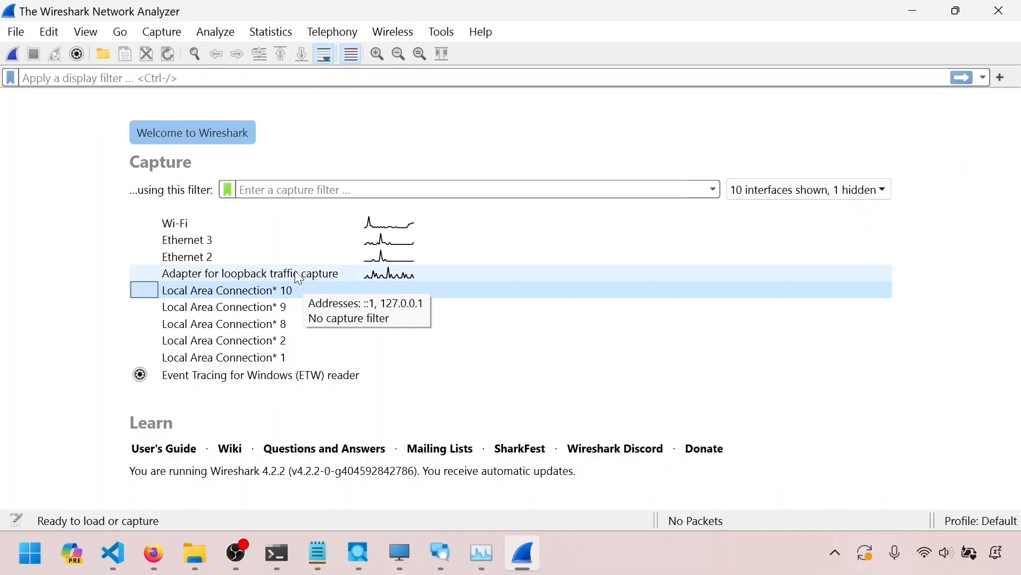
Browse the listed capture interfaces one by one and compare their traffic activity
click(228, 224)
click(269, 257)
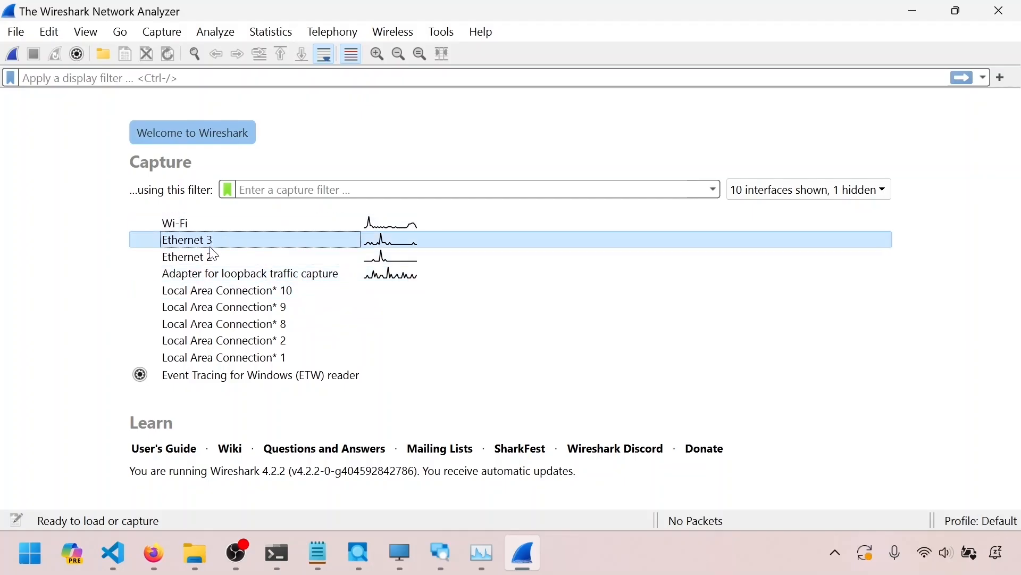
click(258, 273)
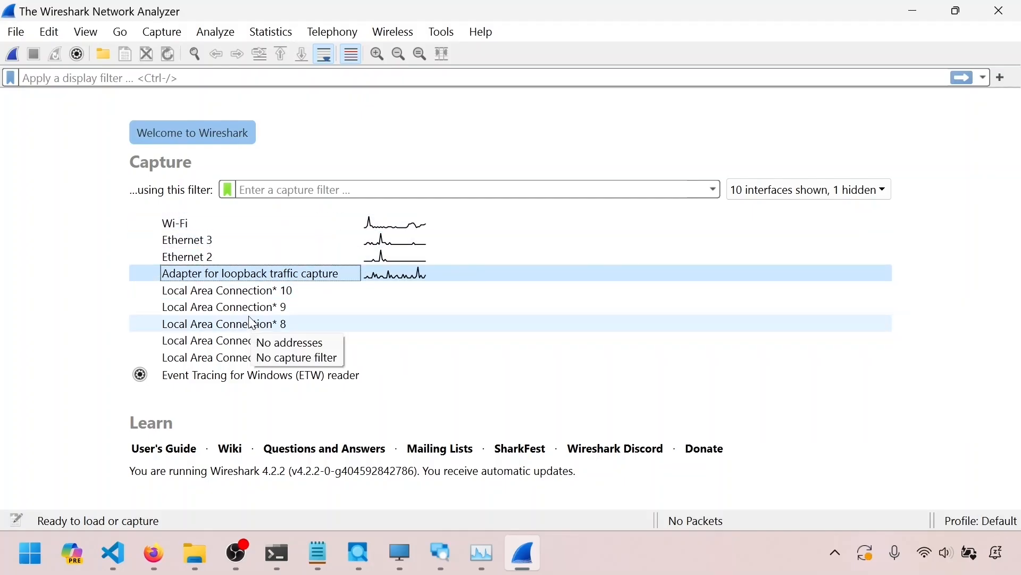
click(244, 225)
click(246, 240)
click(245, 257)
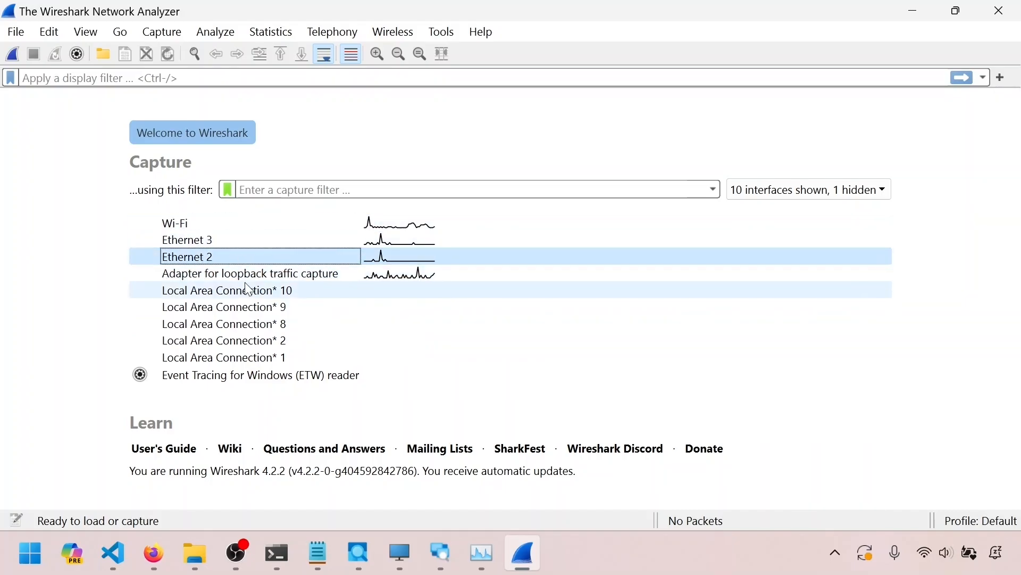
click(248, 275)
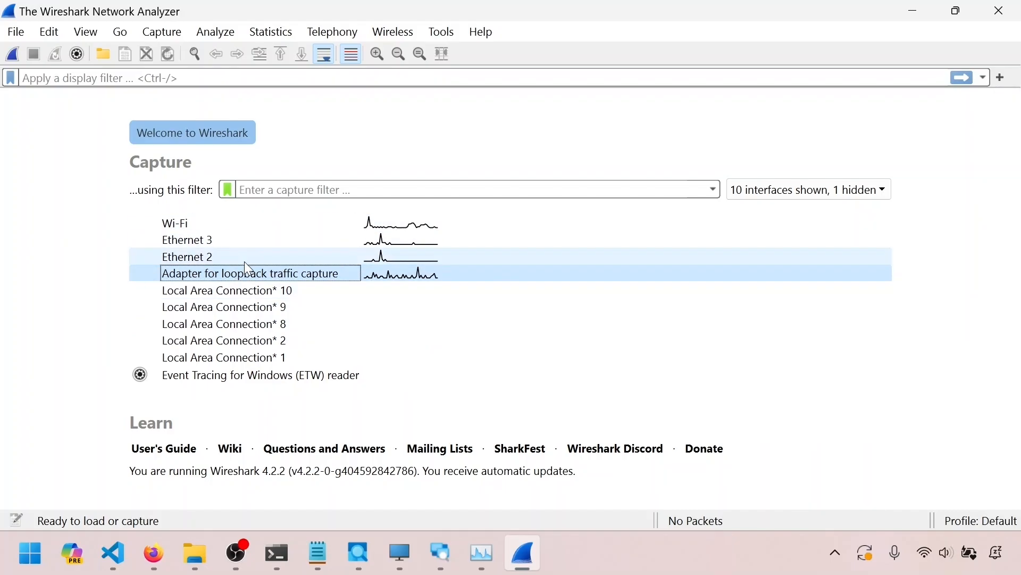
click(244, 261)
click(251, 237)
click(253, 229)
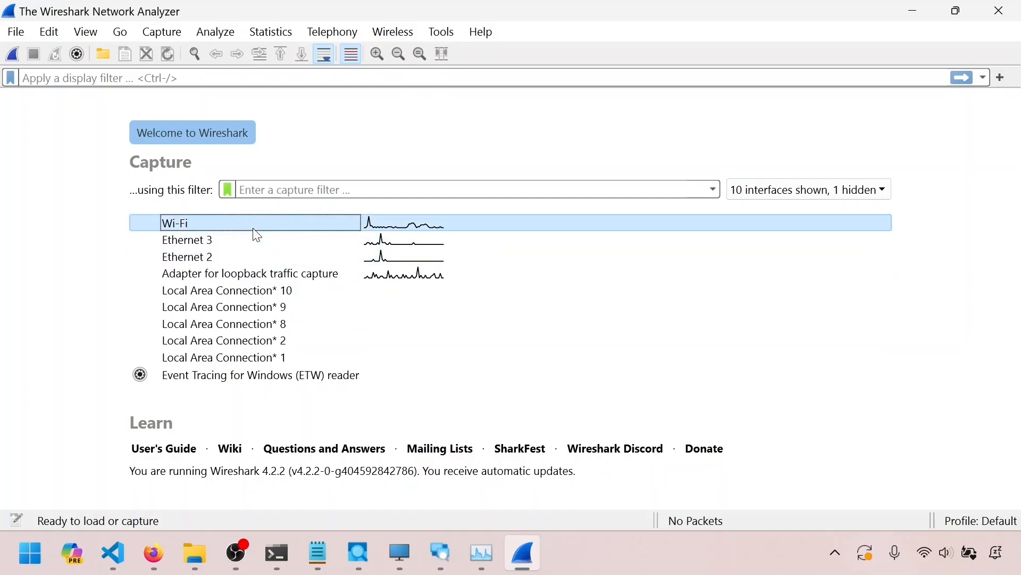
click(248, 239)
click(245, 257)
click(247, 274)
click(258, 290)
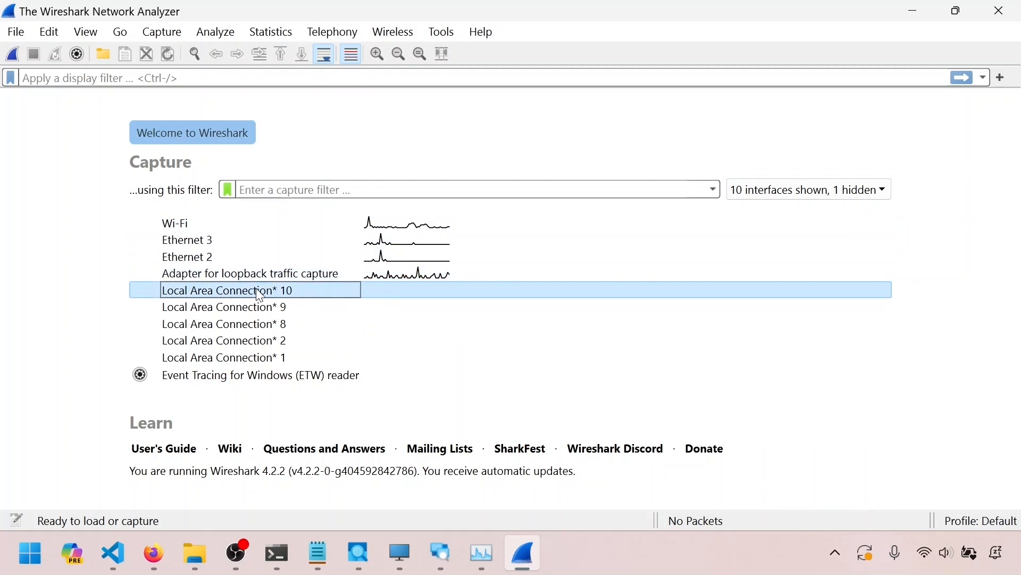
click(263, 306)
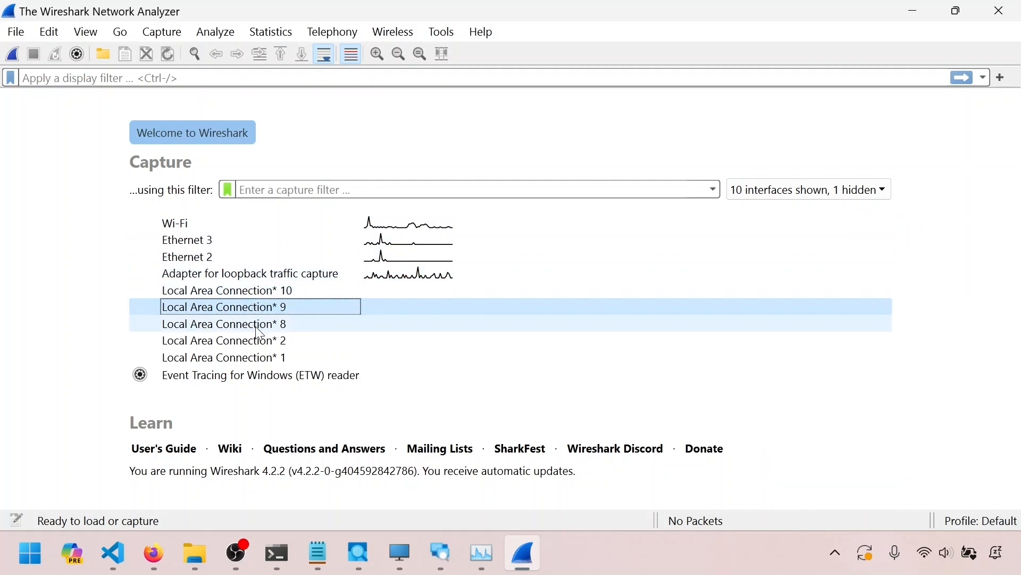
click(262, 324)
click(265, 343)
click(253, 359)
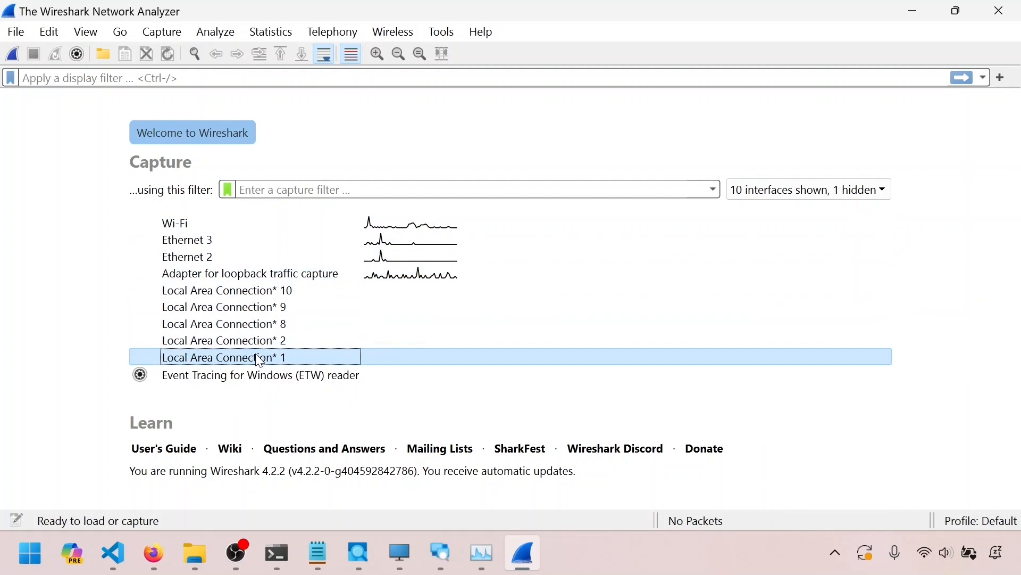
Start a live capture on the Adapter for loopback traffic capture interface
click(260, 277)
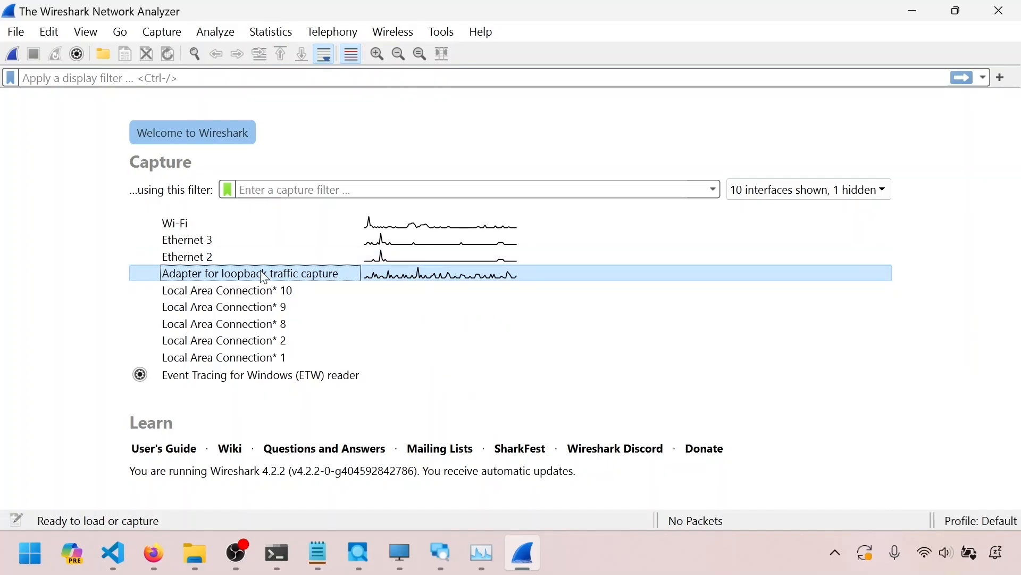
click(209, 260)
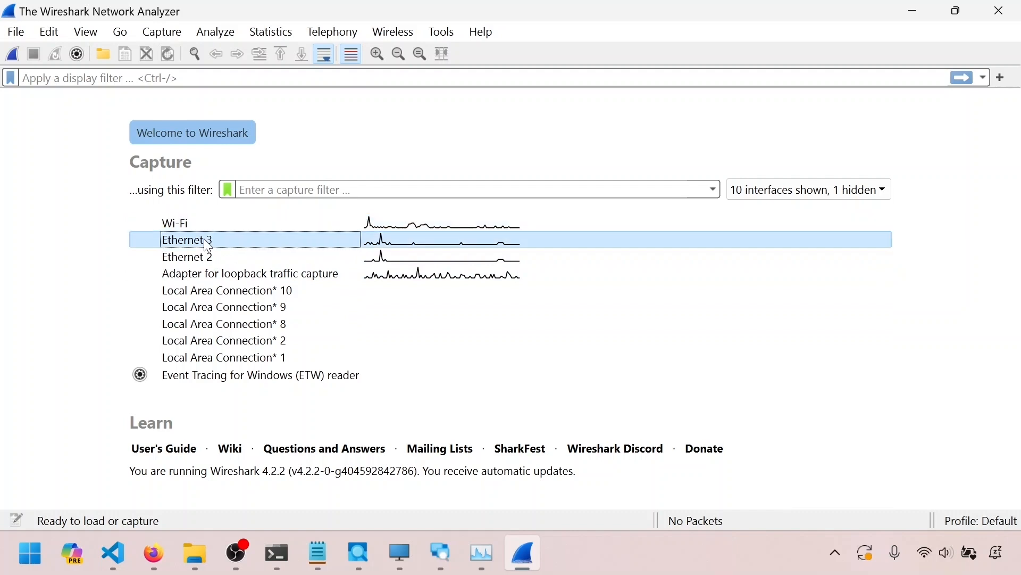
click(218, 275)
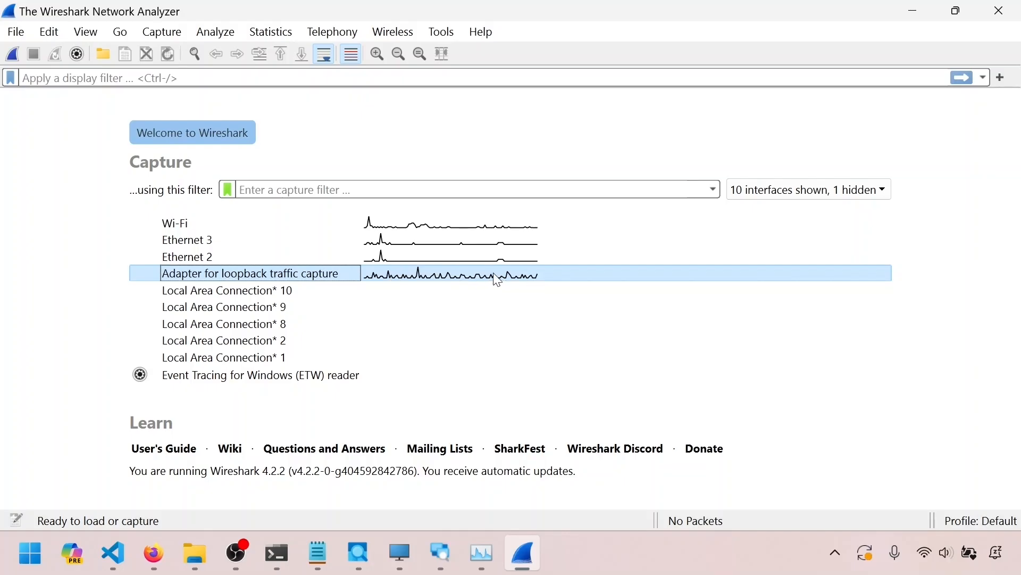
double_click(315, 271)
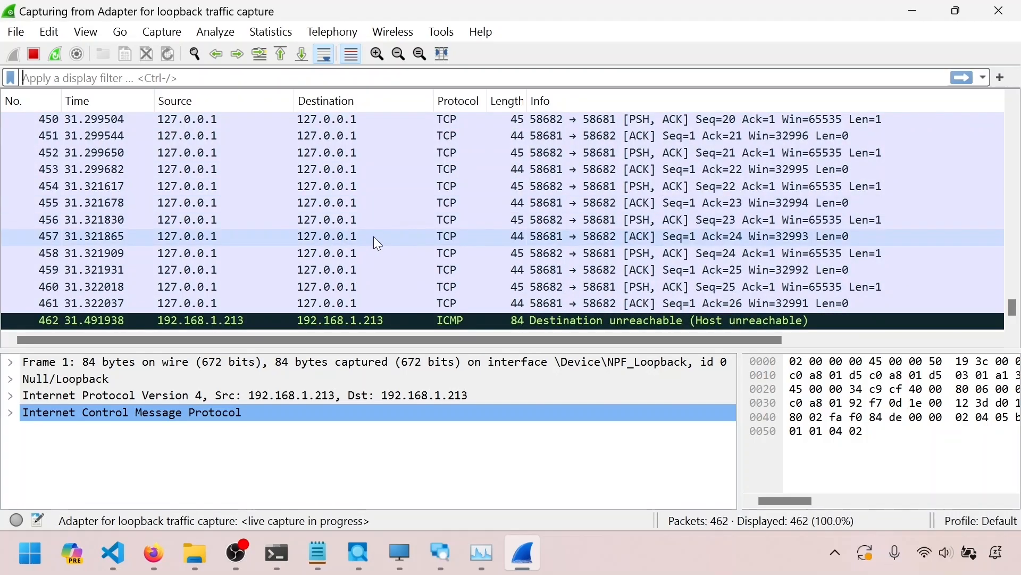
Scroll back through the captured loopback packets and inspect individual frames
scroll(374, 237, up, 14)
click(373, 238)
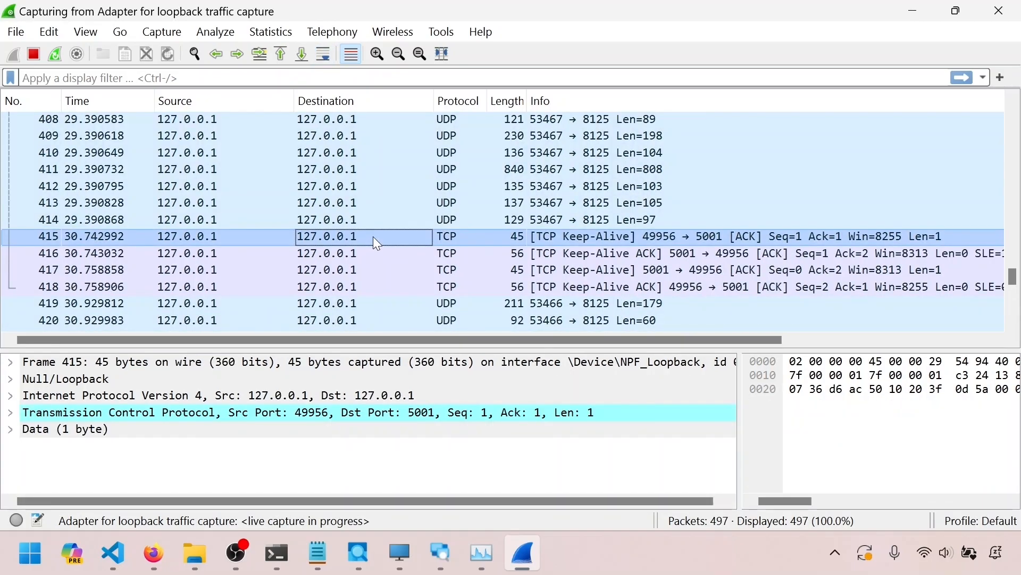
scroll(372, 236, up, 14)
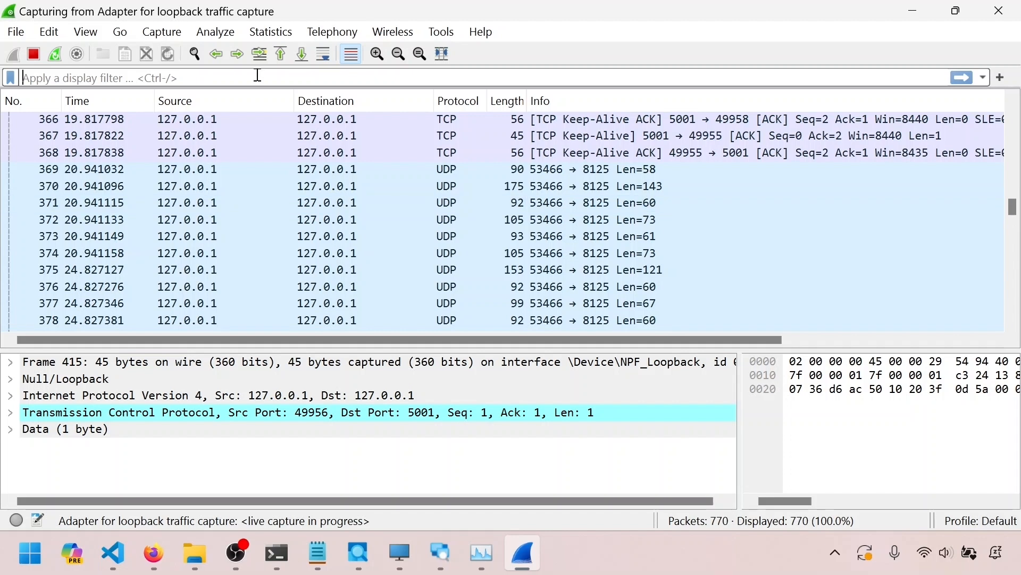
click(241, 129)
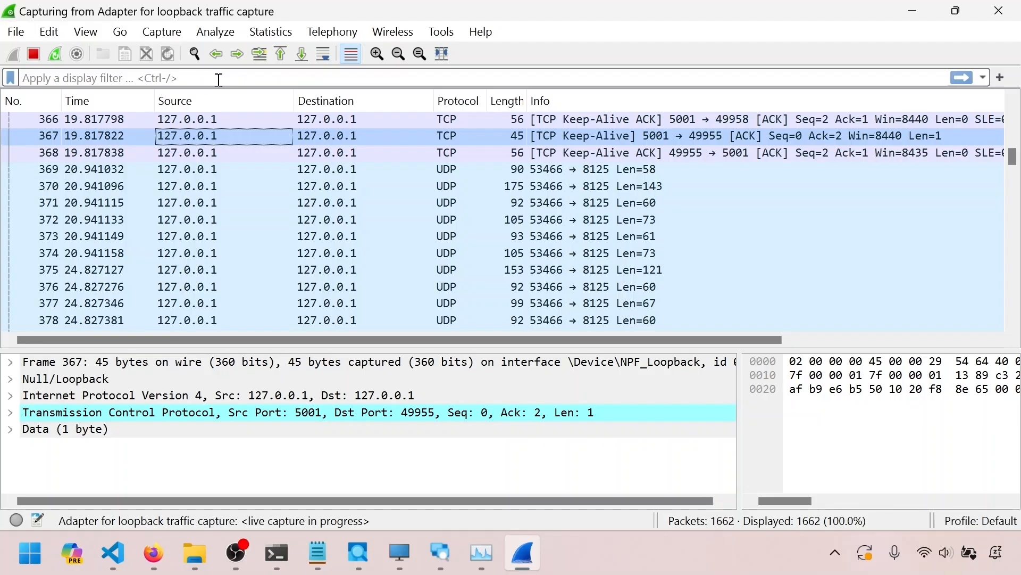
Enter the display filter tcp.port==65432
click(219, 80)
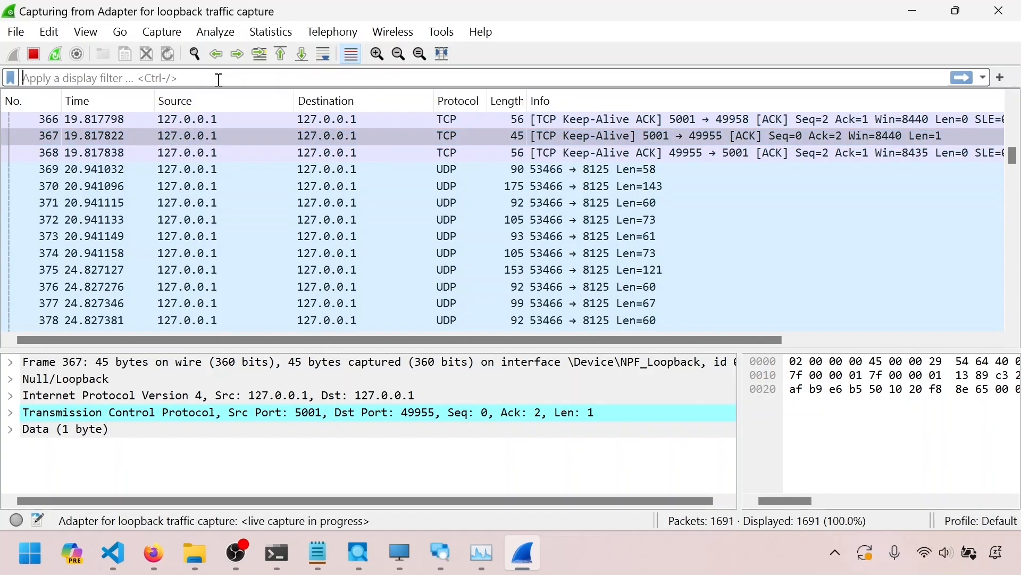
text(t)
click(69, 96)
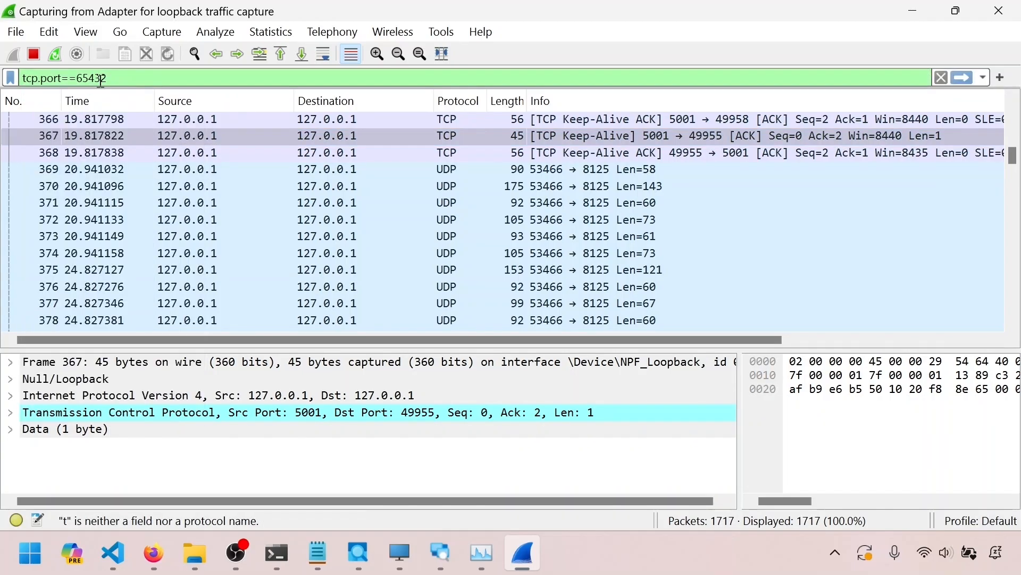
mouse_move(75, 76)
mouse_down()
mouse_move(114, 75)
mouse_move(66, 78)
mouse_move(77, 78)
mouse_up()
click(115, 77)
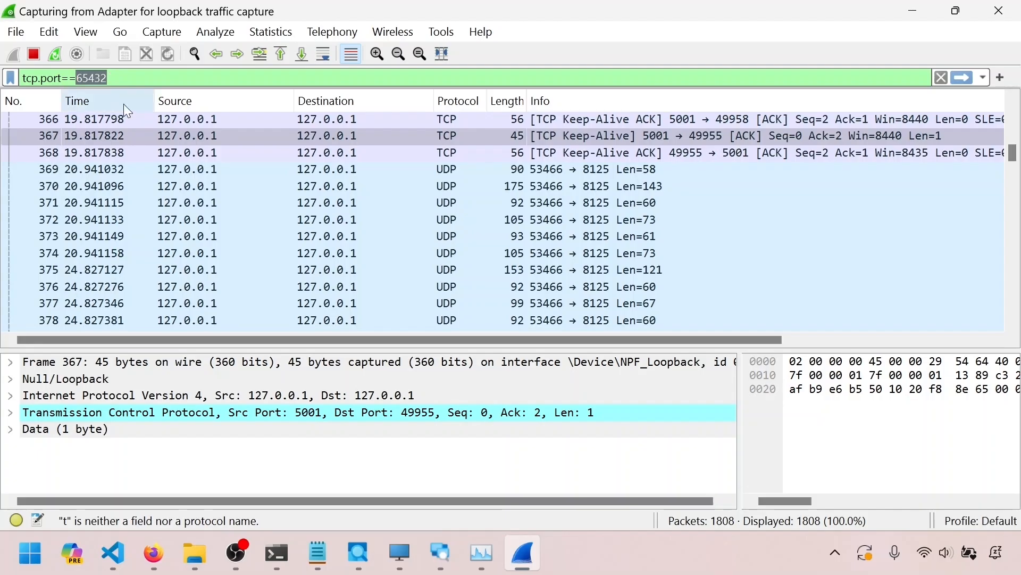
Check the address and port the server binds to in ListenServer.py, then return to the capture
key(alt+Tab)
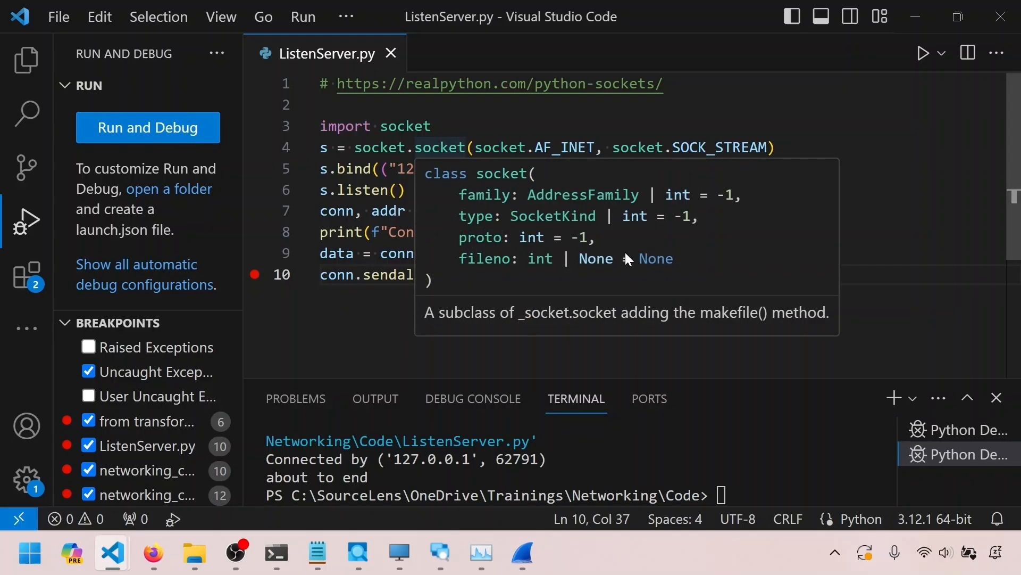
click(497, 121)
drag(501, 168, 544, 168)
drag(474, 168, 399, 168)
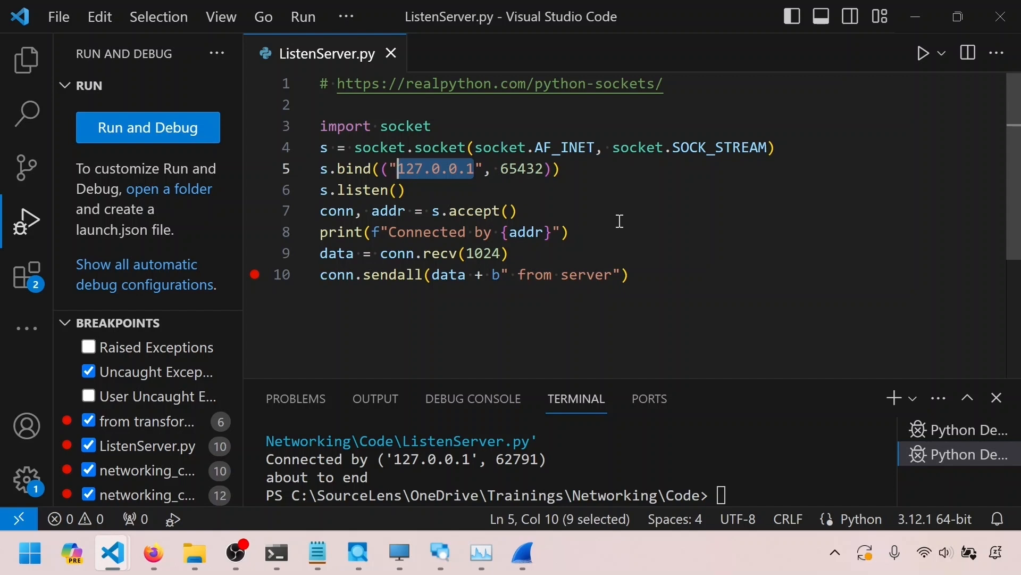
drag(544, 170, 501, 168)
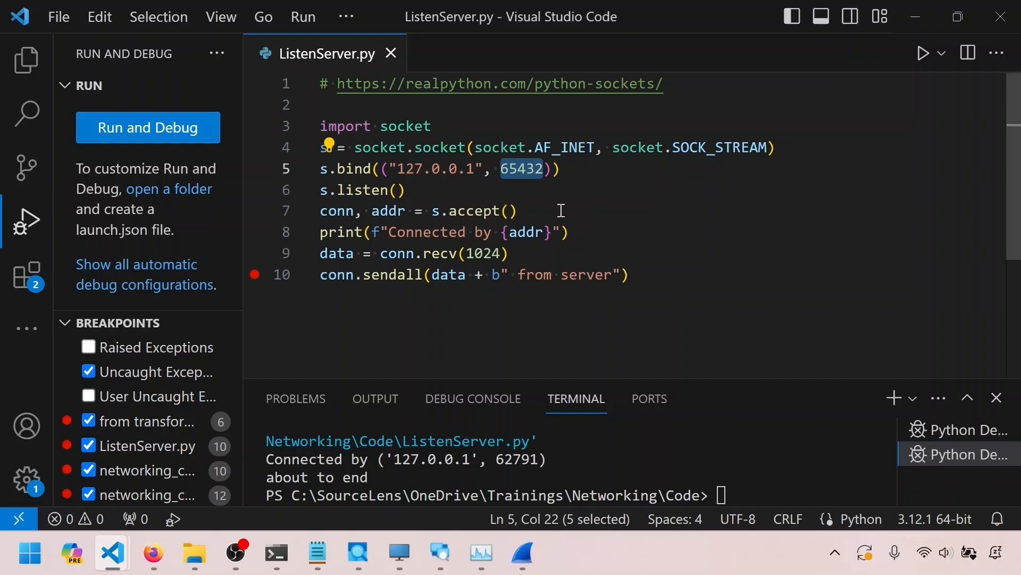
click(476, 169)
drag(476, 169, 397, 169)
key(alt+Tab)
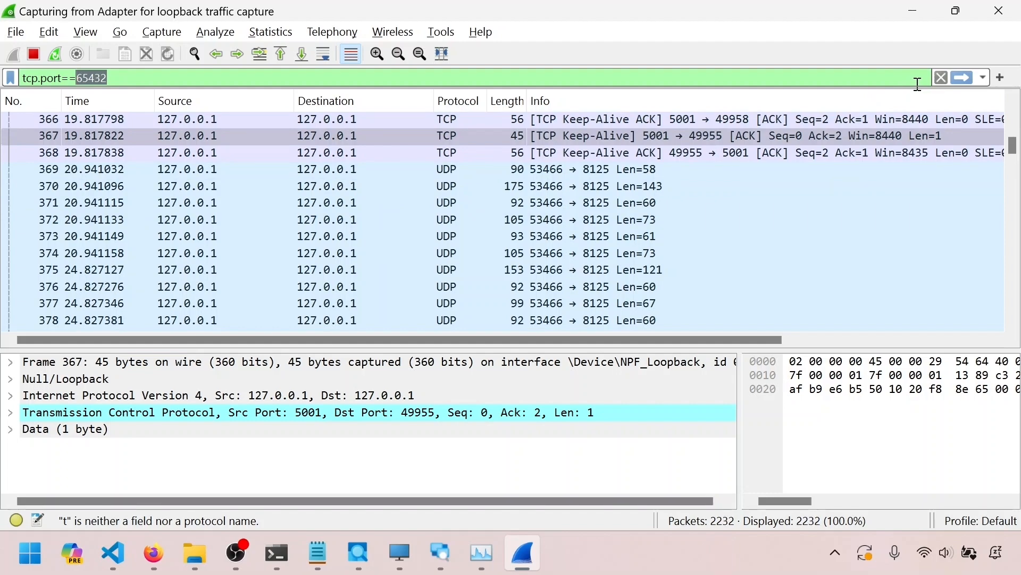
Apply the tcp.port==65432 display filter to the live capture
click(268, 75)
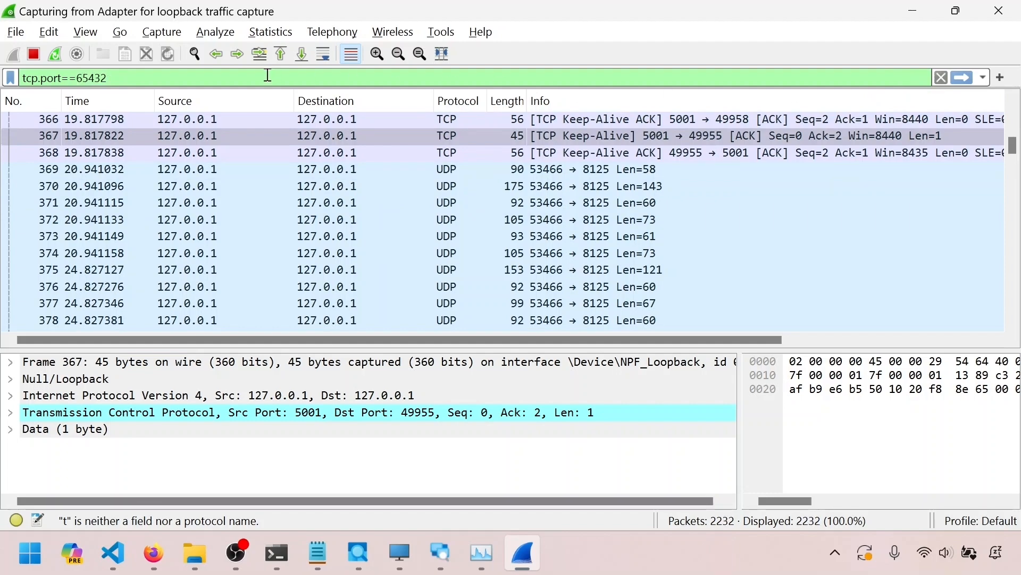
key(Return)
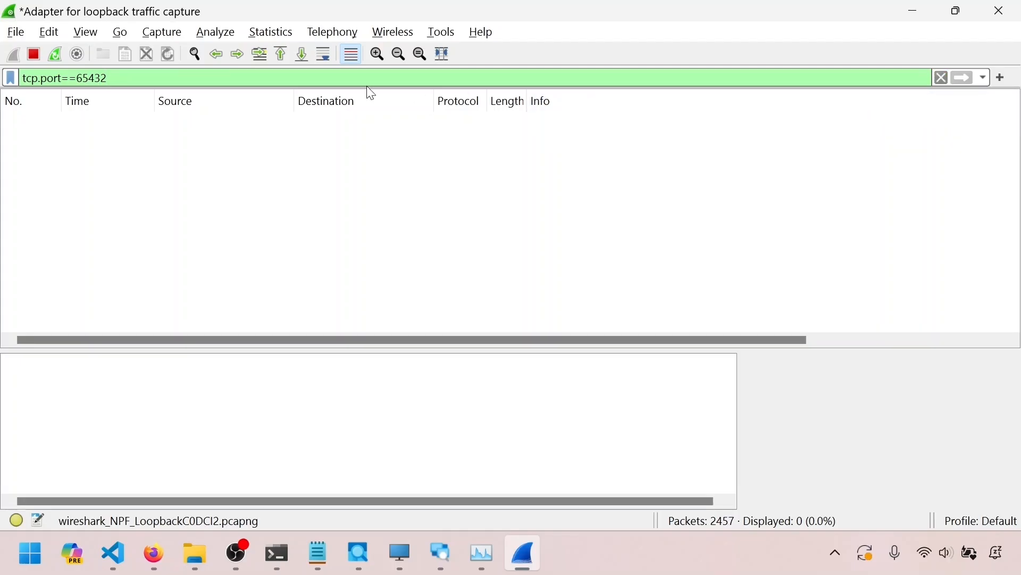
drag(137, 81, 15, 89)
click(132, 79)
In ListenServer.py, remove the breakpoint on line 10 and start debugging the server
mouse_move(113, 554)
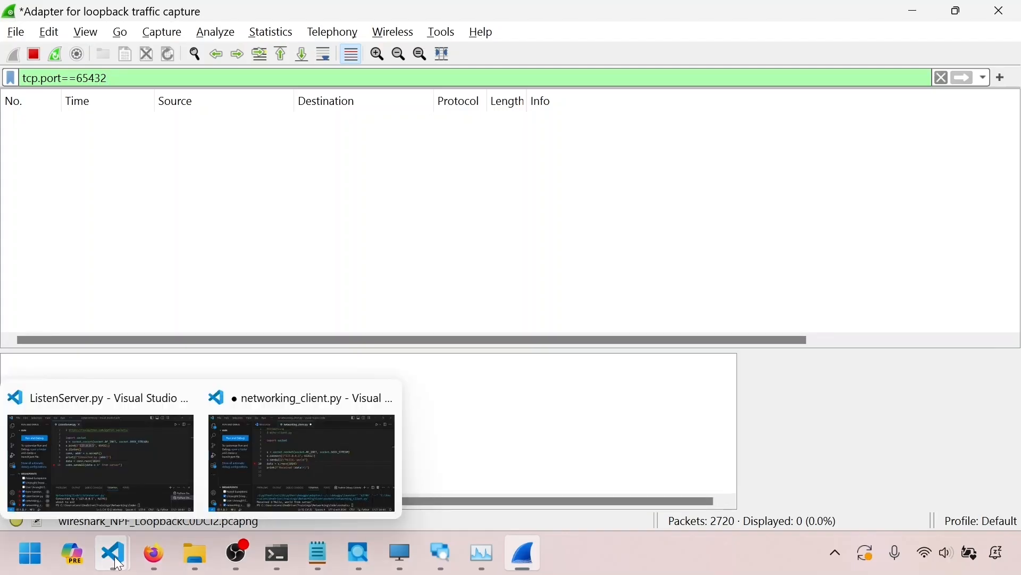
click(154, 449)
click(255, 274)
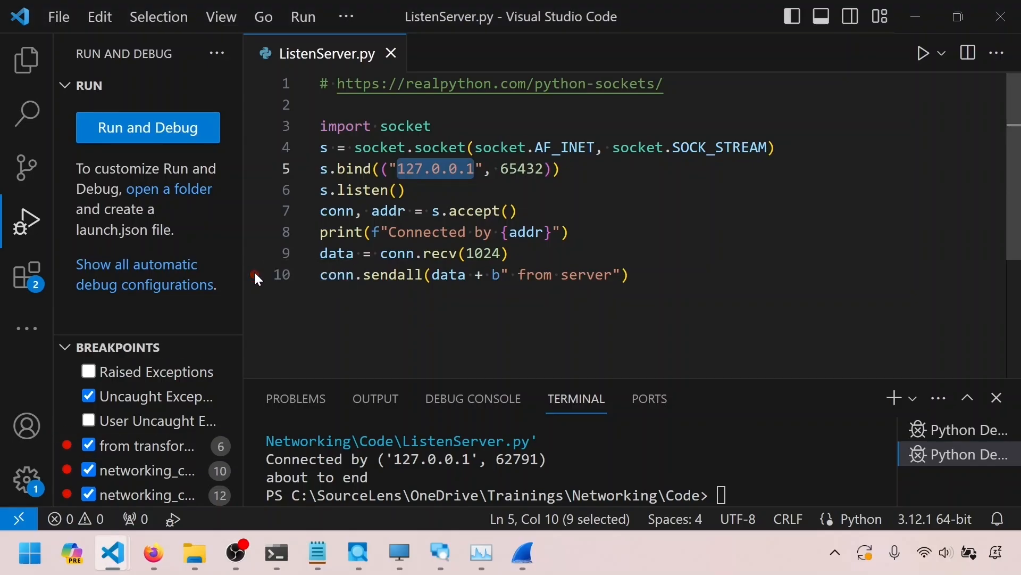
click(300, 19)
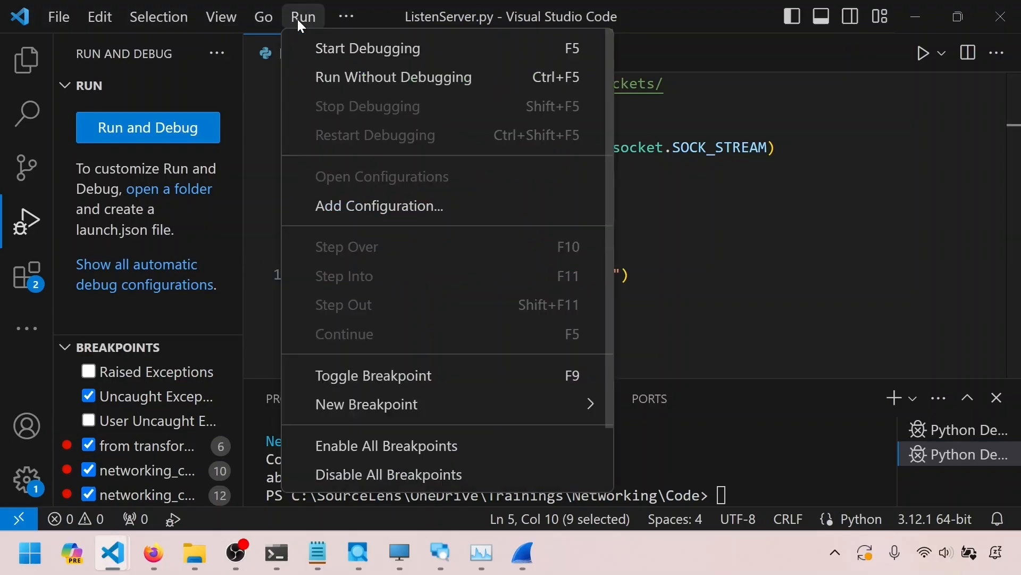
click(327, 56)
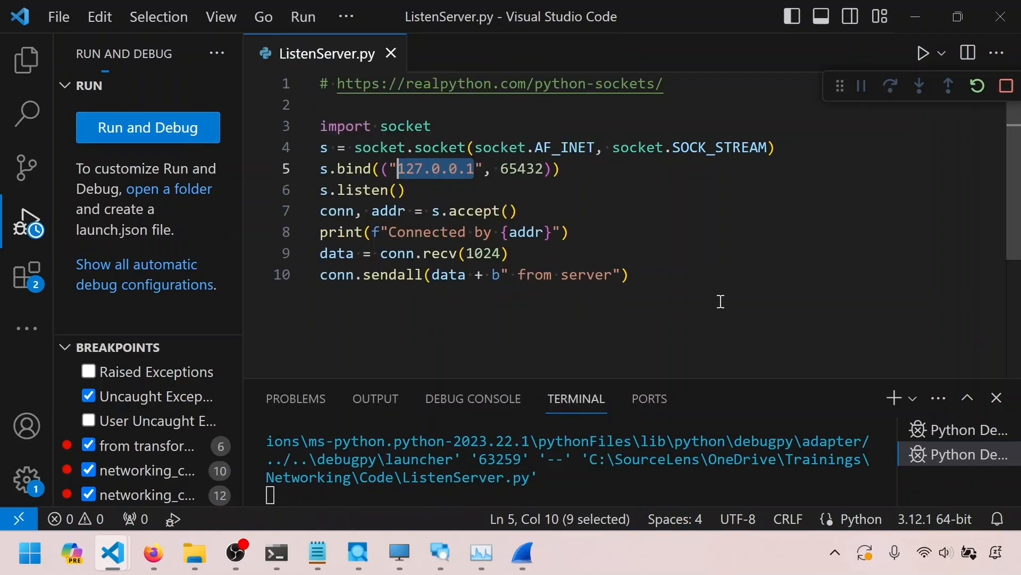
Start debugging networking_client.py to connect to the server, then switch back to the filtered capture
key(alt+Tab)
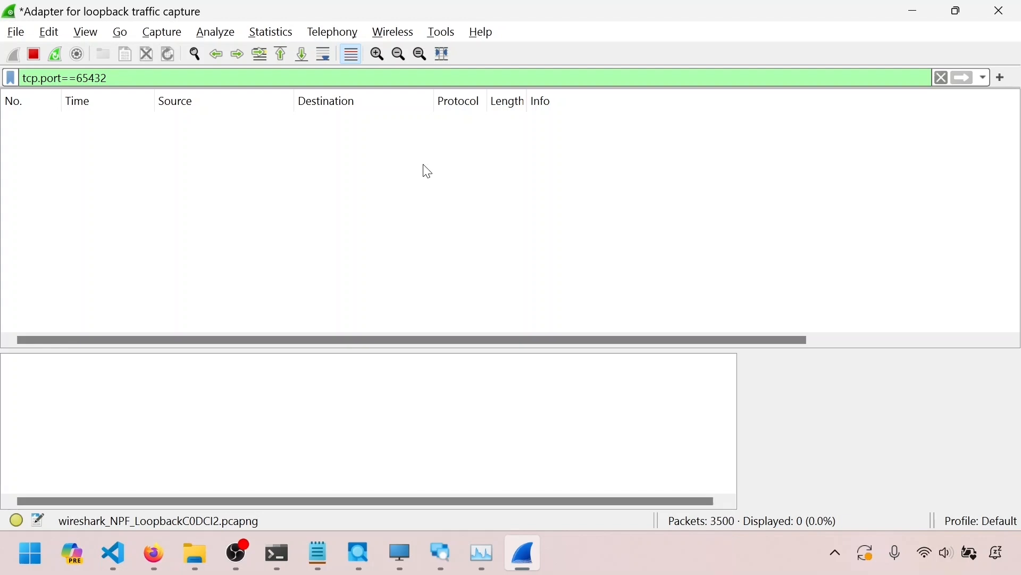
key(alt+Tab)
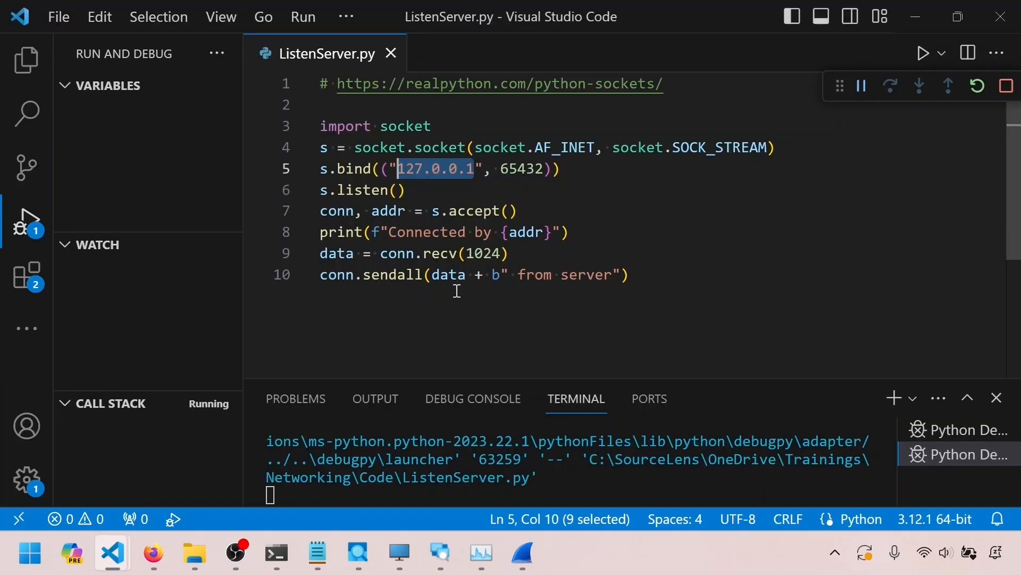
mouse_move(120, 539)
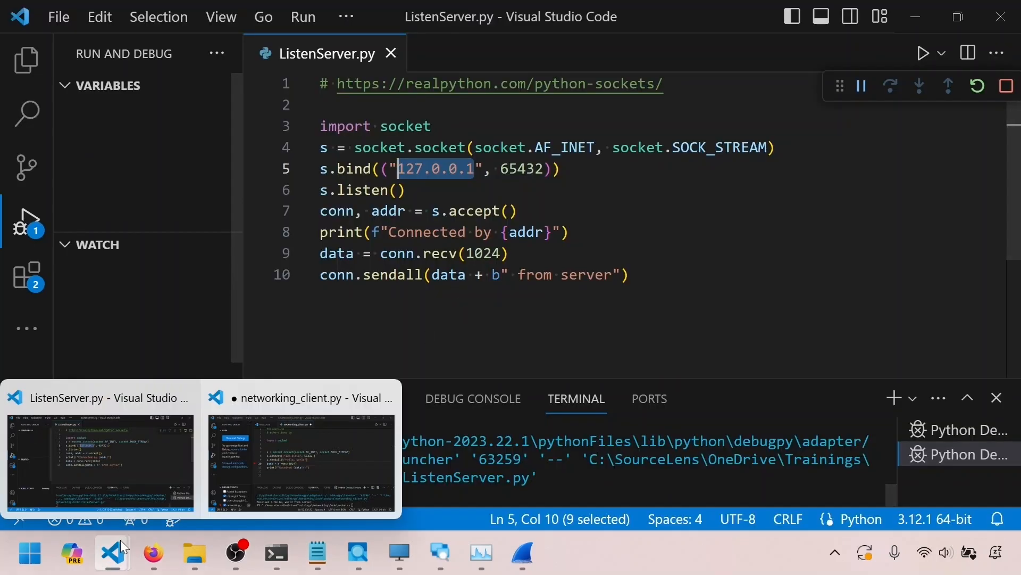
click(304, 452)
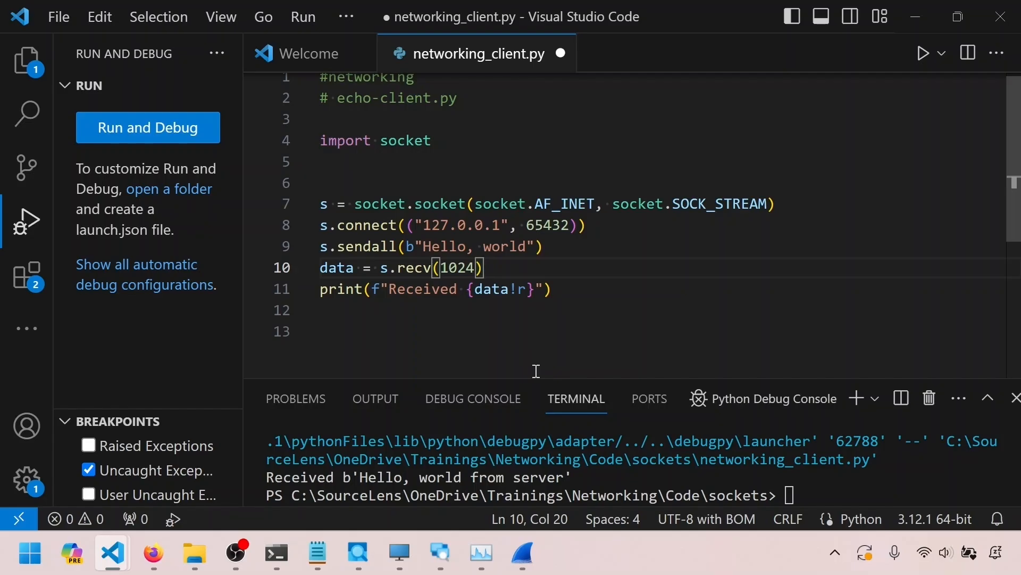
click(300, 18)
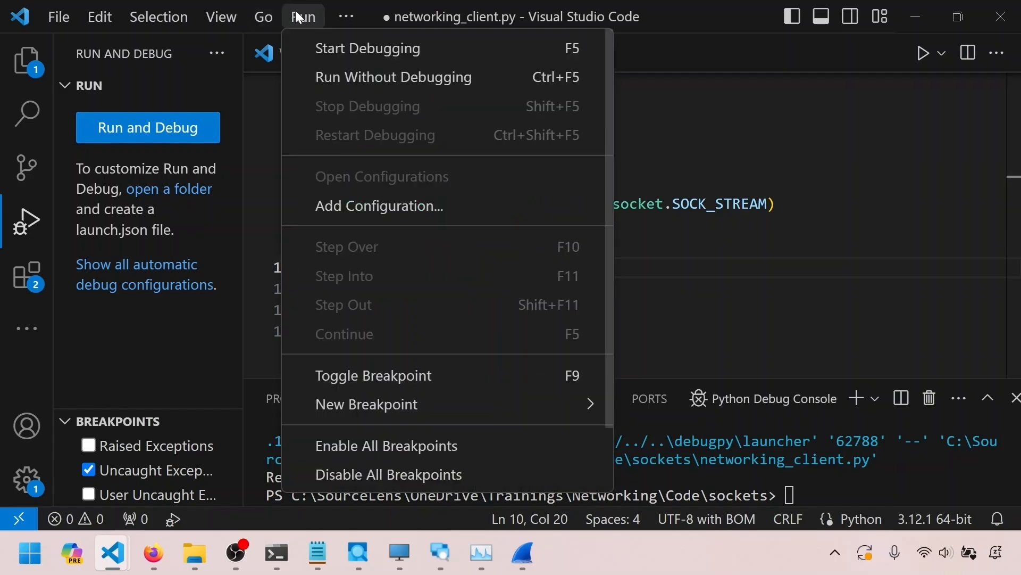
click(313, 49)
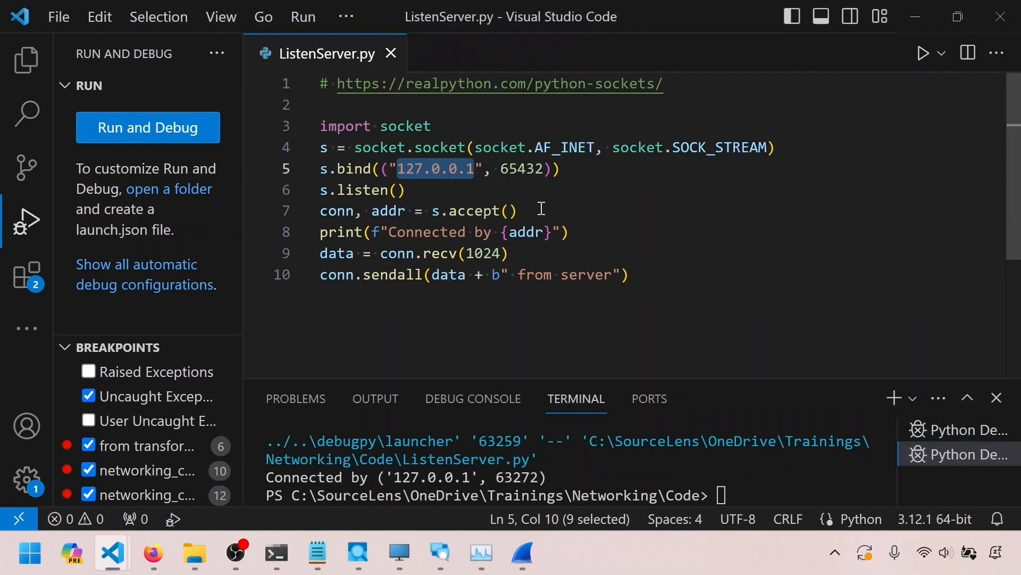
key(alt+Tab)
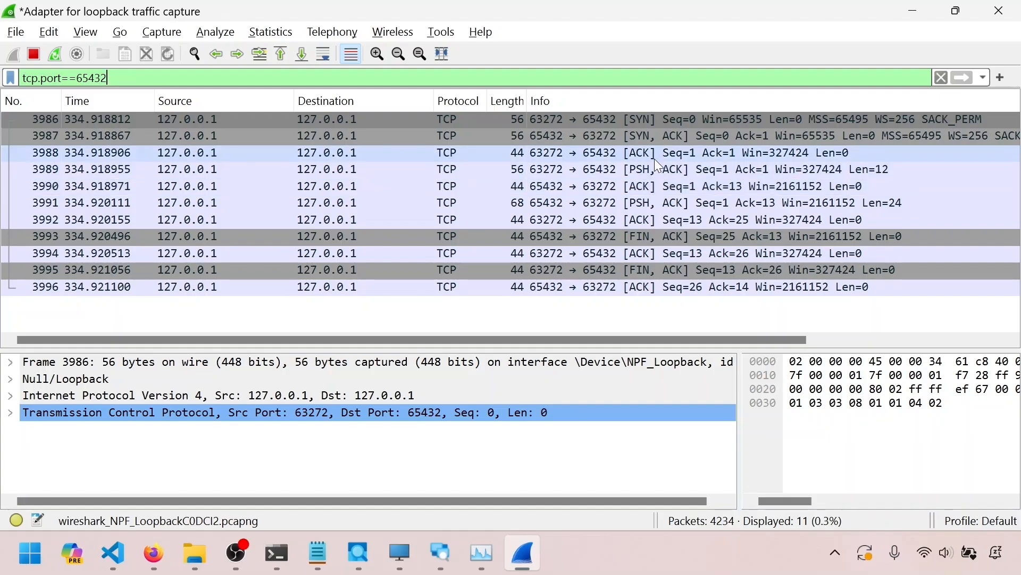
Resize the packet list columns, narrowing Source and Destination, so the full Info text of each packet fits
click(648, 121)
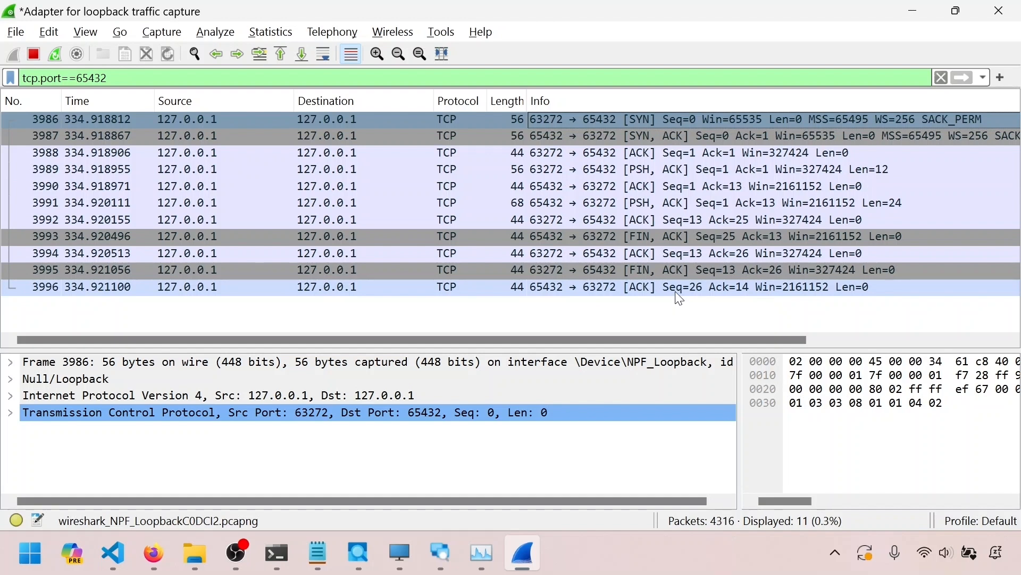
click(664, 154)
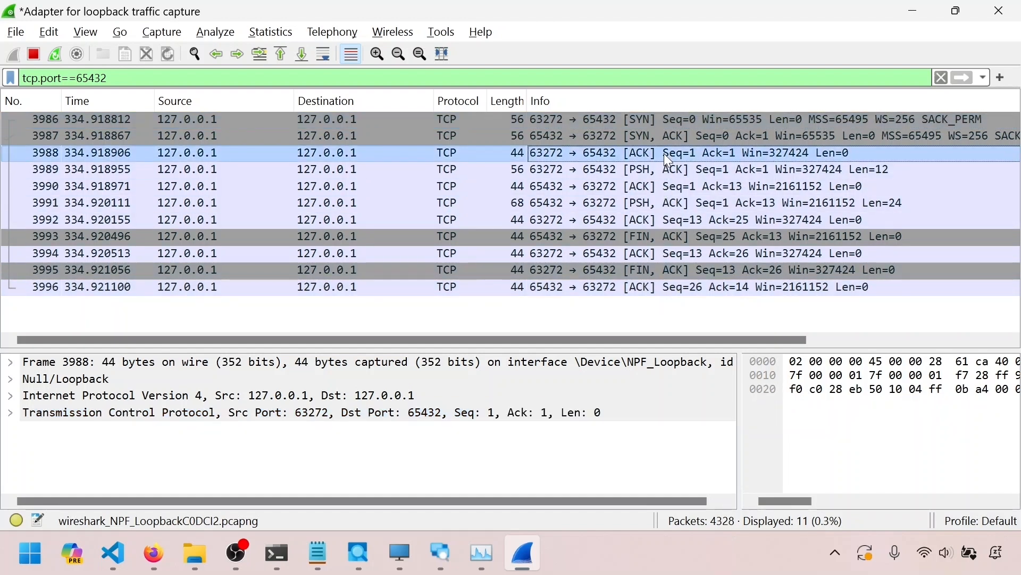
click(34, 120)
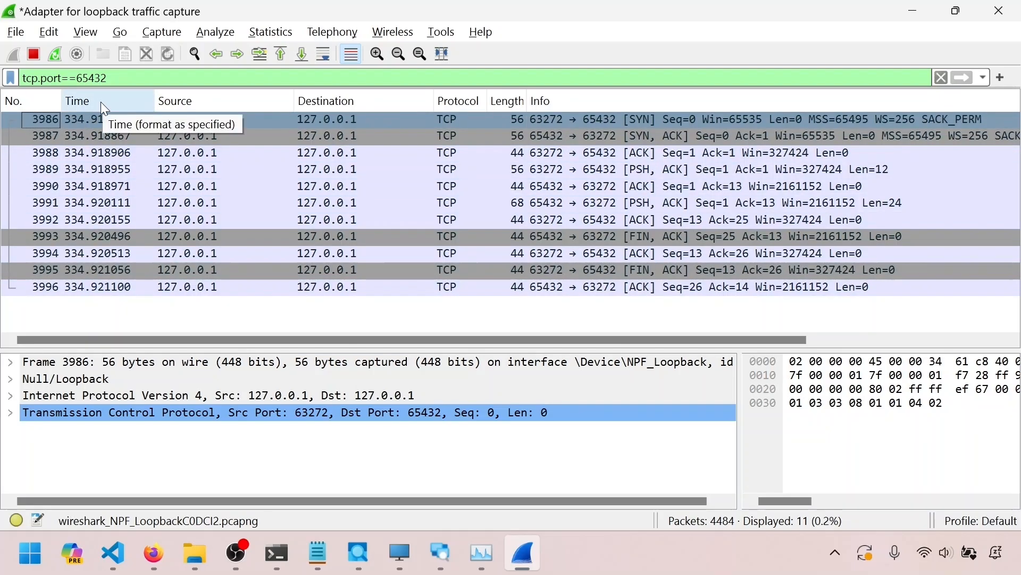
click(98, 118)
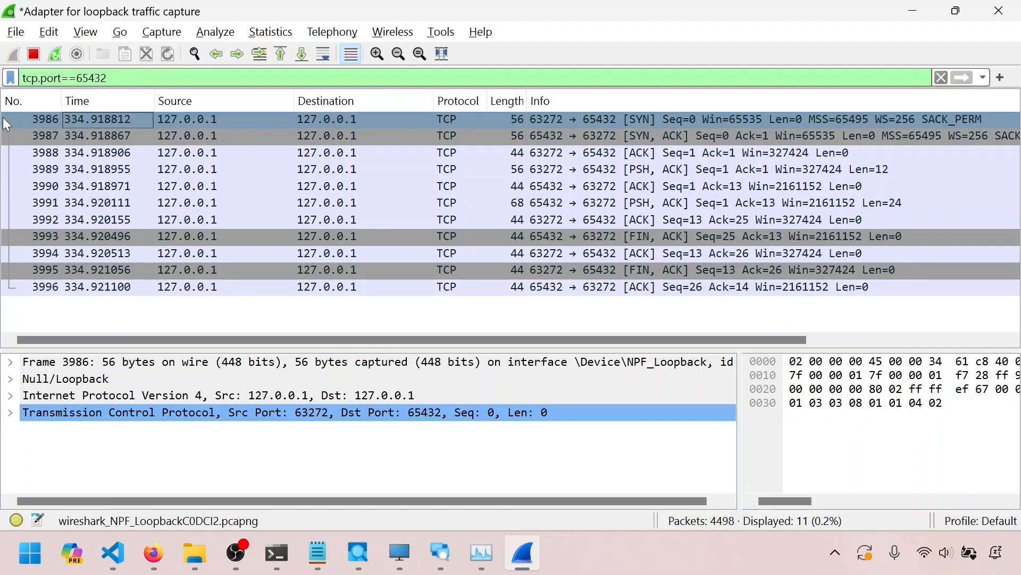
click(194, 123)
click(315, 117)
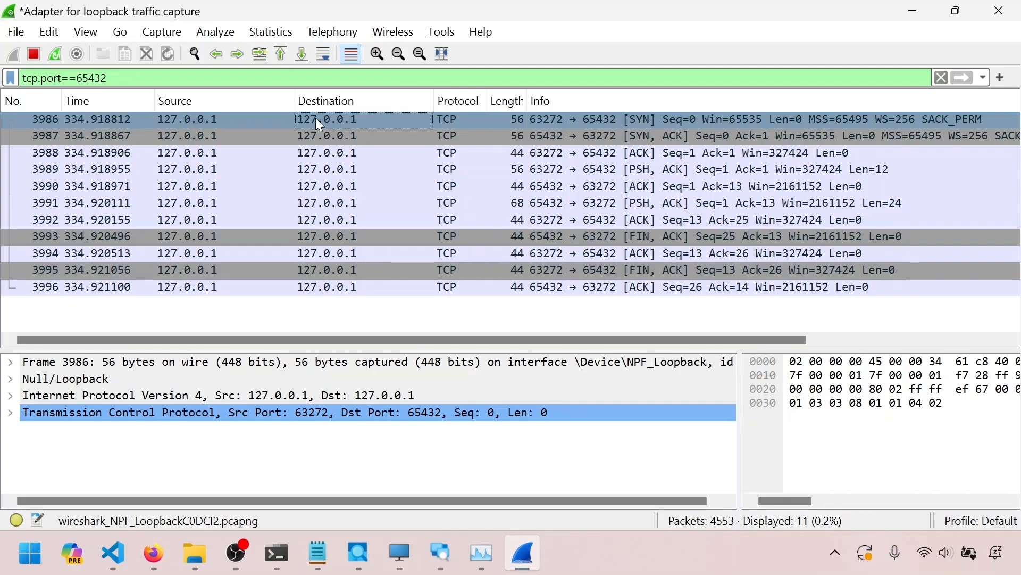
click(345, 120)
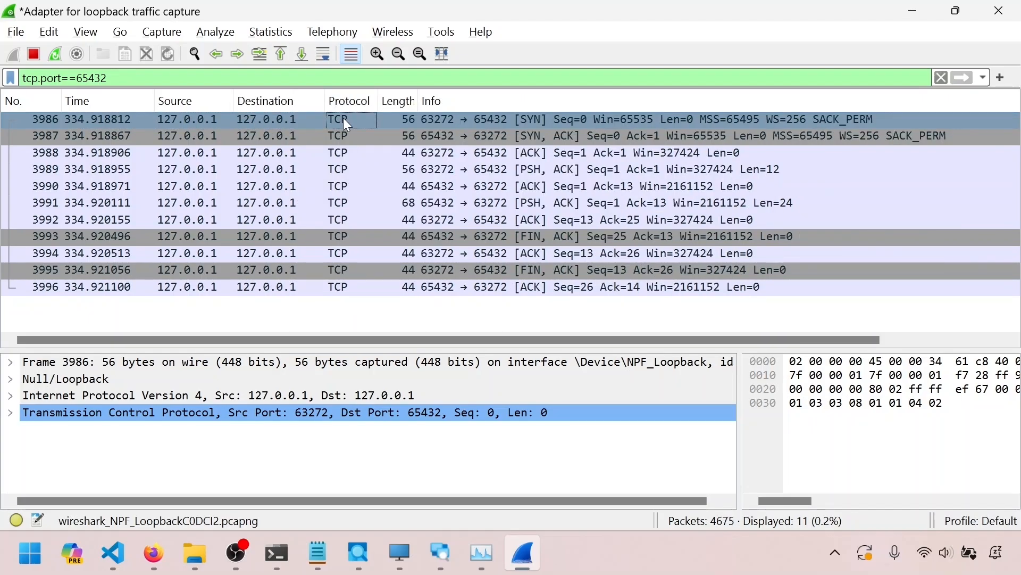
click(426, 122)
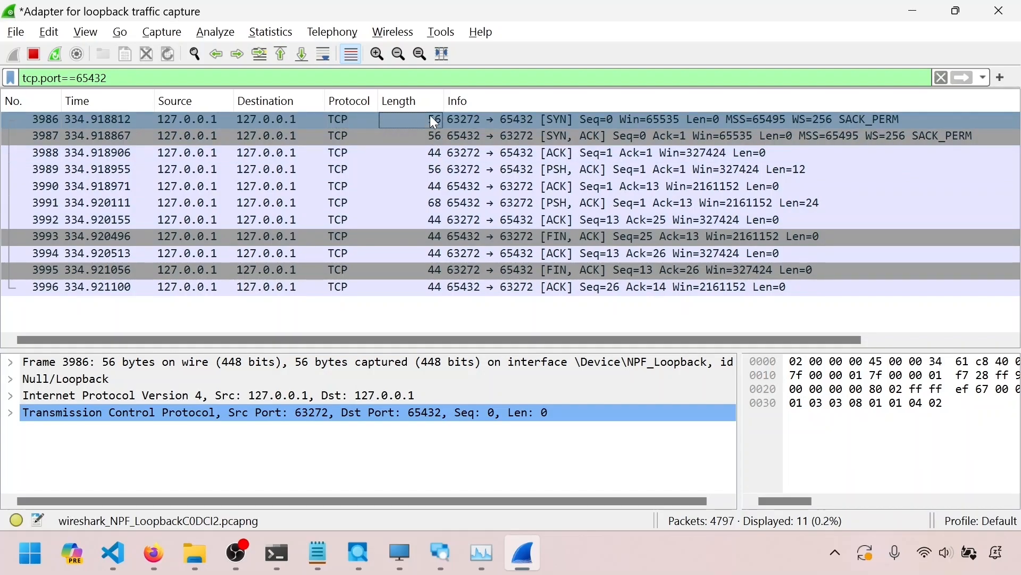
Step through the three handshake packets 3986, 3987 and 3988 to compare their SYN, SYN-ACK and ACK flags
click(555, 120)
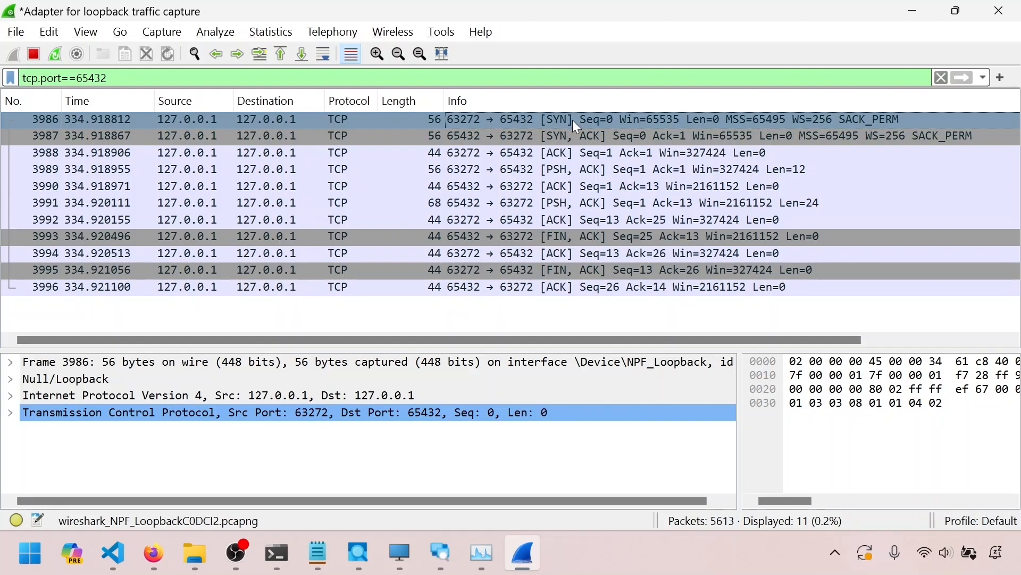
click(572, 137)
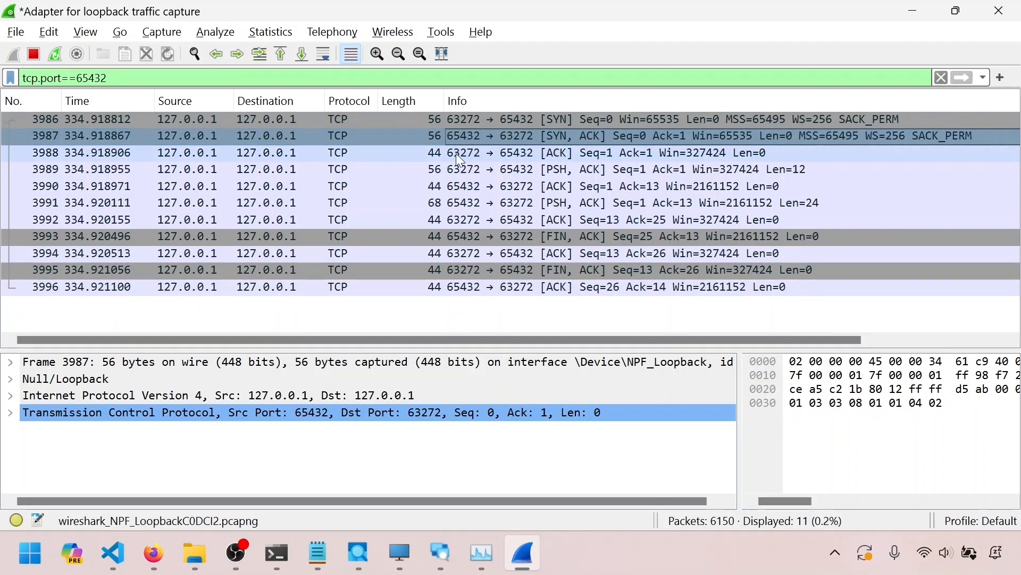
click(492, 121)
click(495, 131)
click(503, 151)
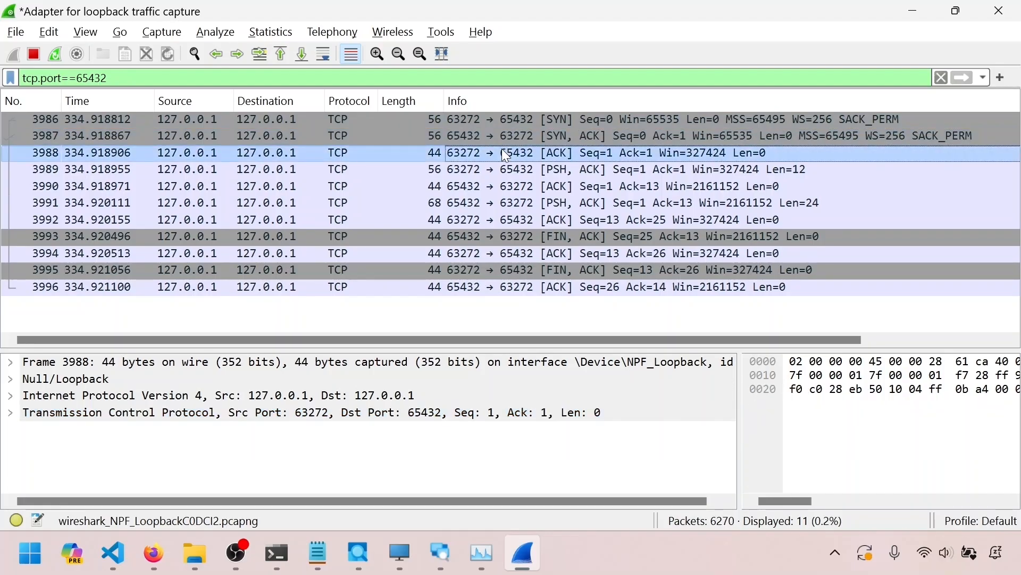
click(551, 119)
click(555, 136)
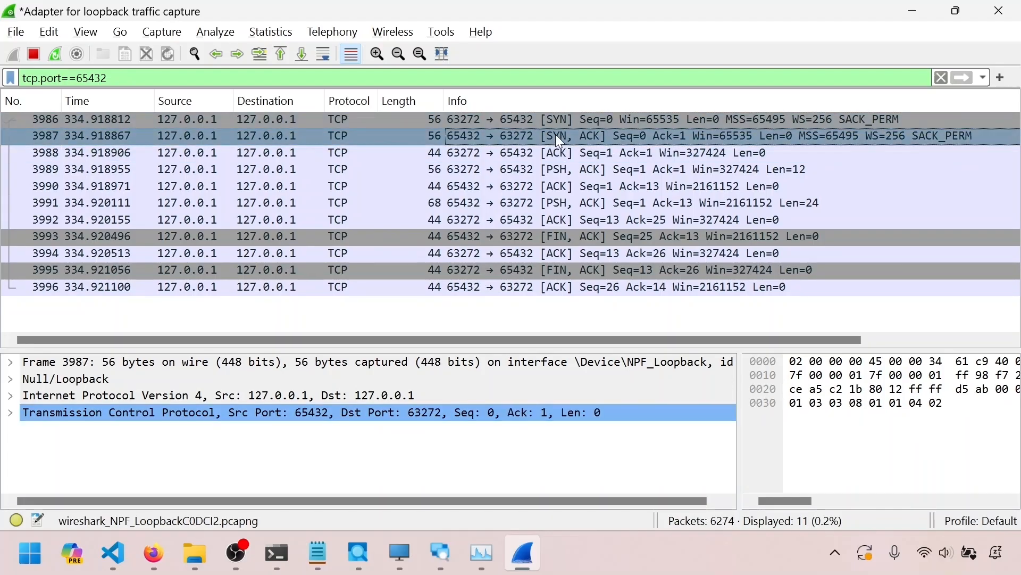
click(560, 154)
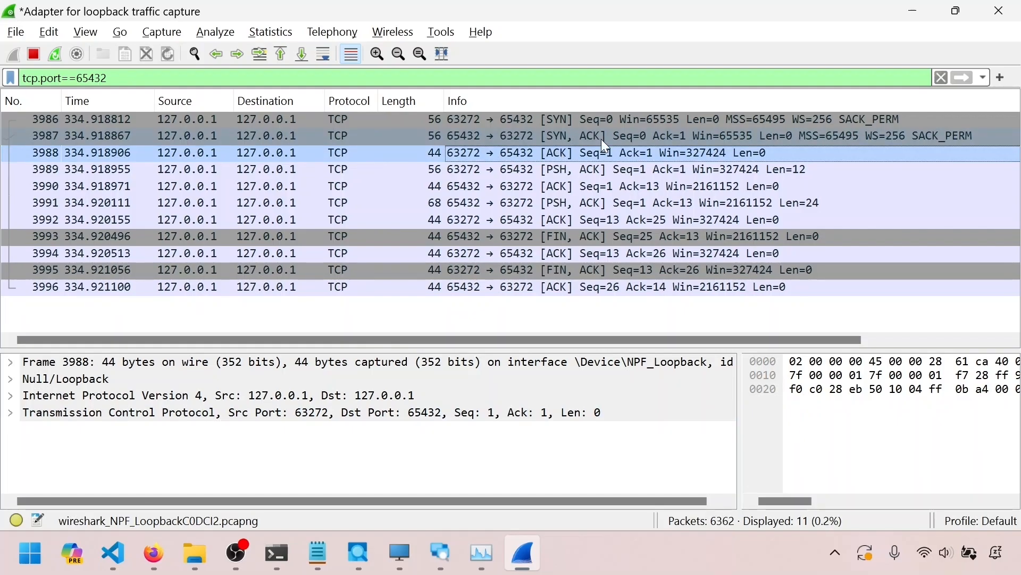
click(559, 121)
click(556, 133)
click(553, 152)
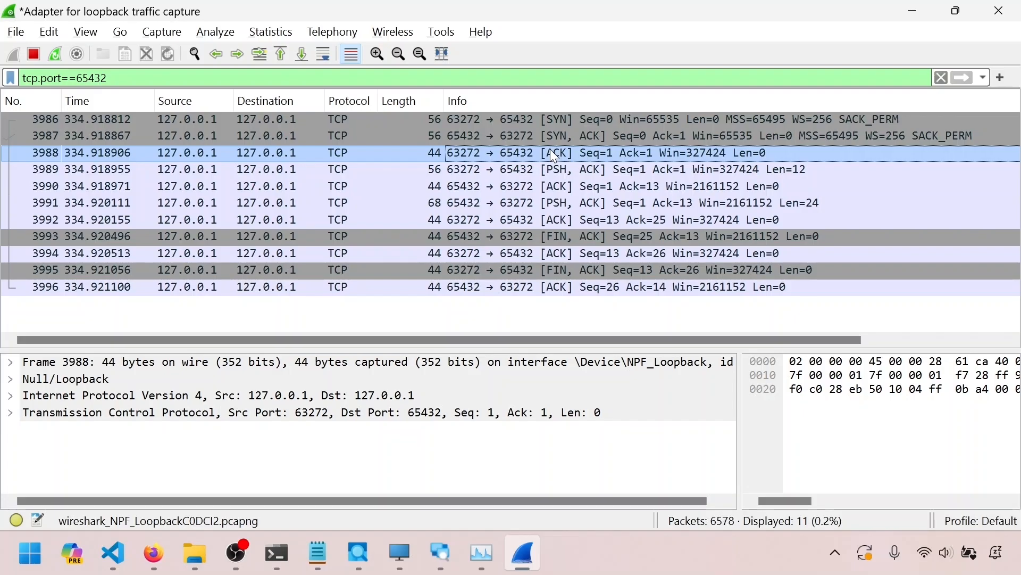
click(555, 121)
click(564, 136)
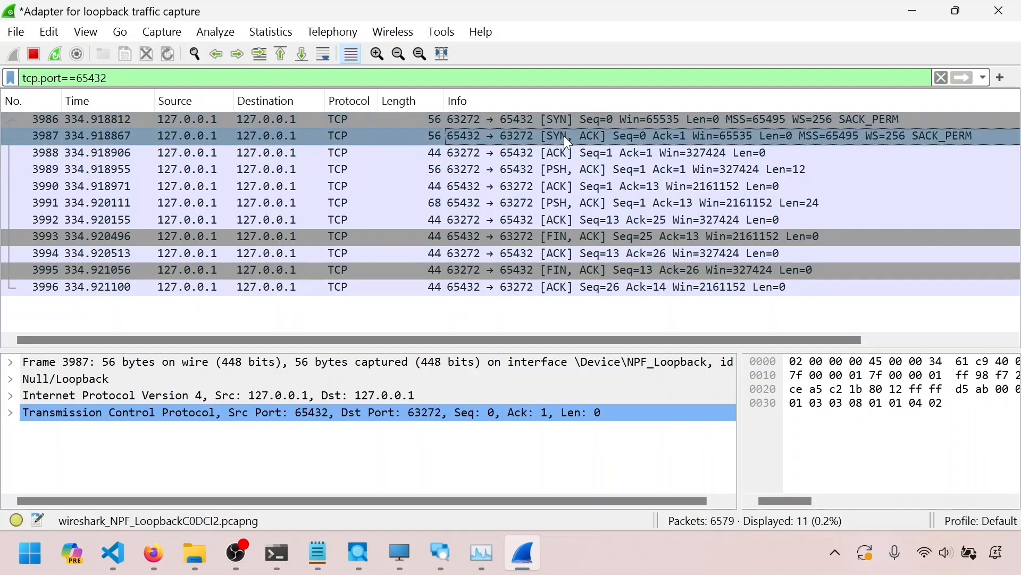
click(569, 153)
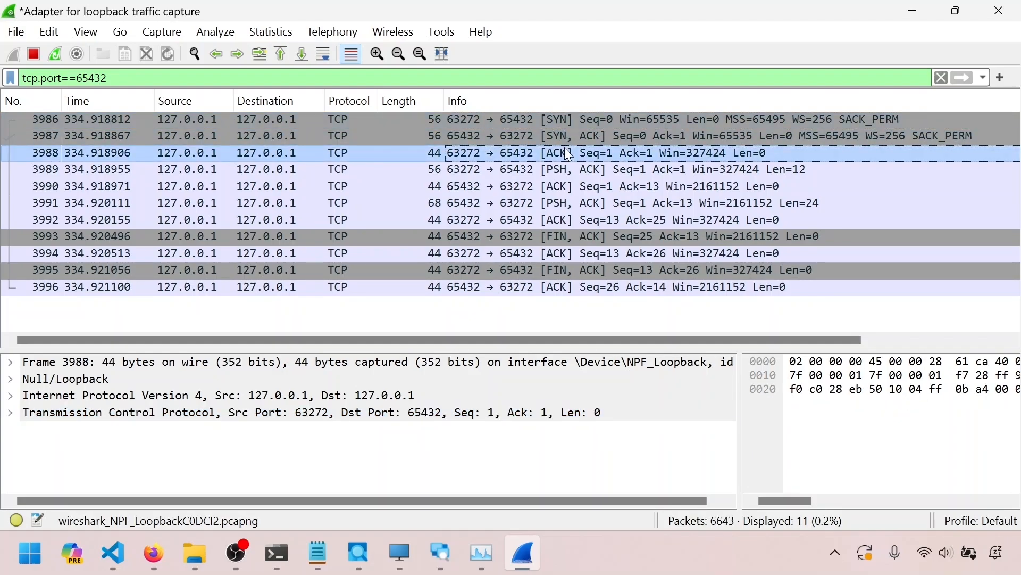
click(570, 122)
click(577, 149)
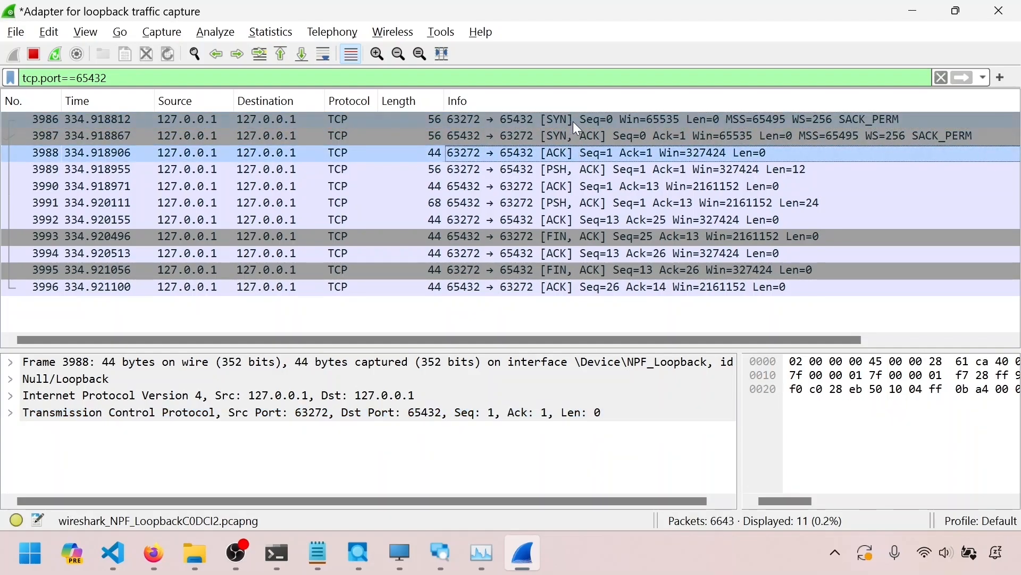
click(573, 122)
click(575, 134)
click(578, 150)
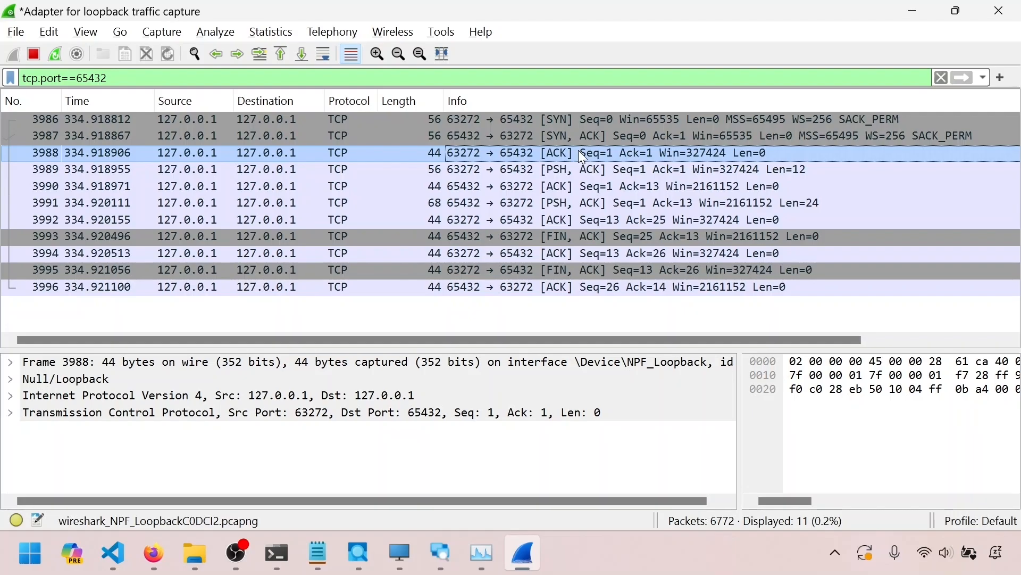
click(590, 127)
click(592, 148)
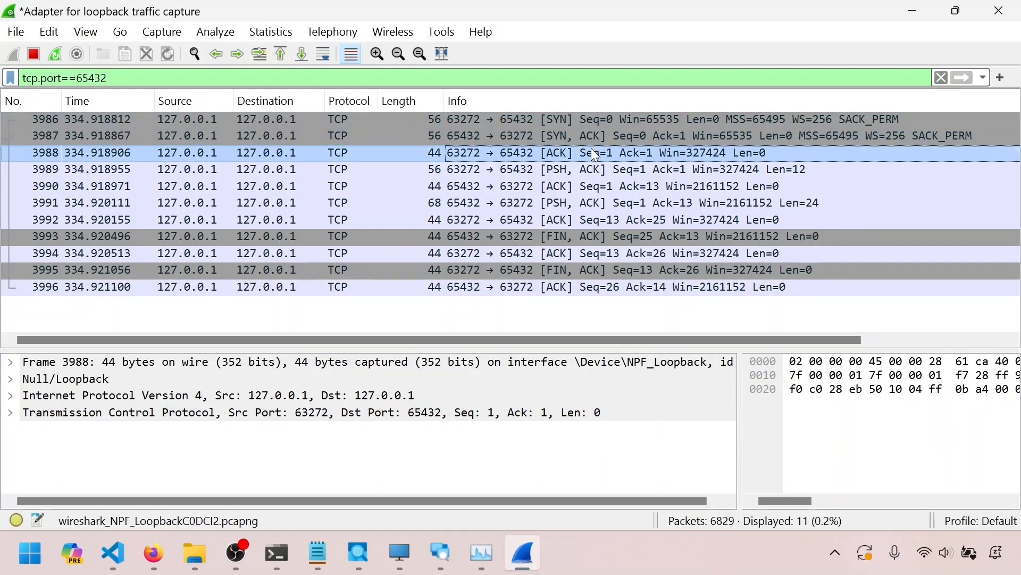
click(583, 117)
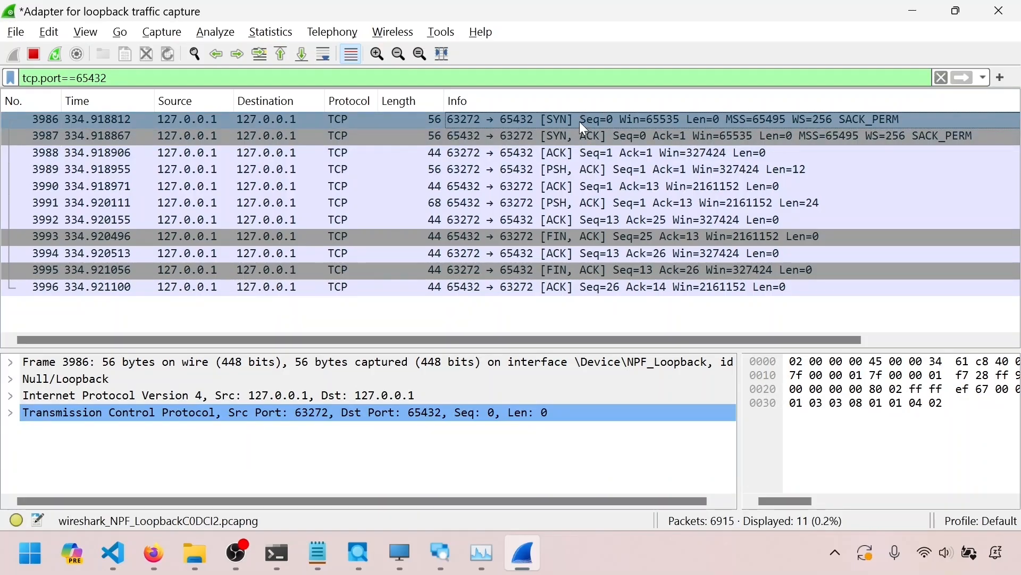
Step through the data and acknowledgment packets 3989 to 3992 following the handshake
click(587, 152)
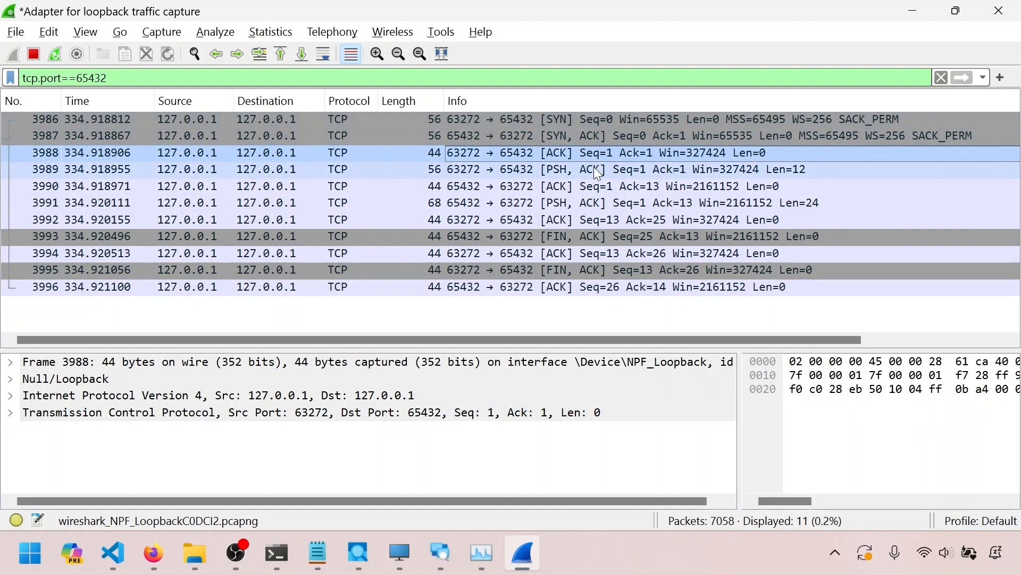
click(601, 173)
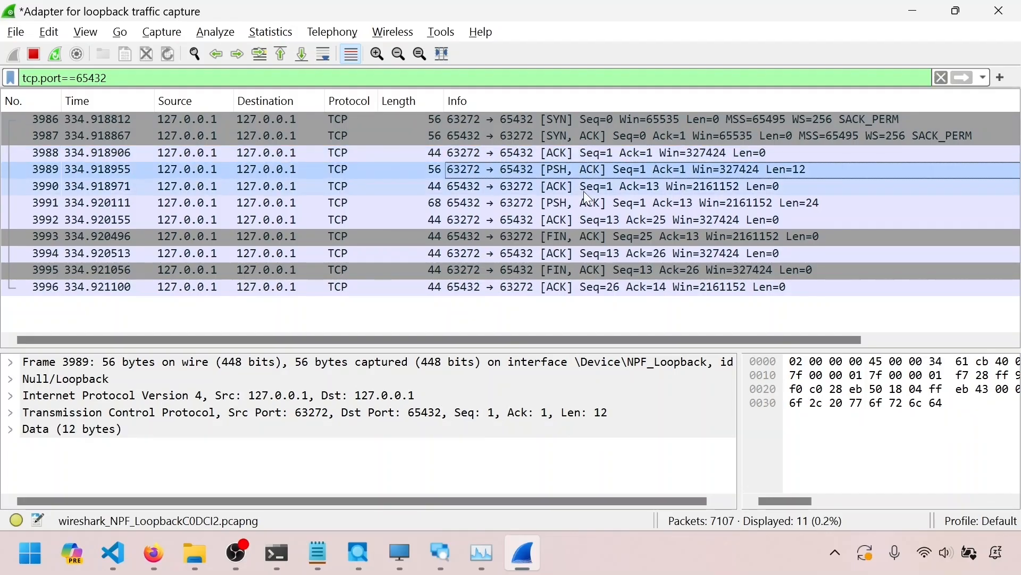
click(583, 189)
click(586, 202)
click(585, 219)
click(586, 173)
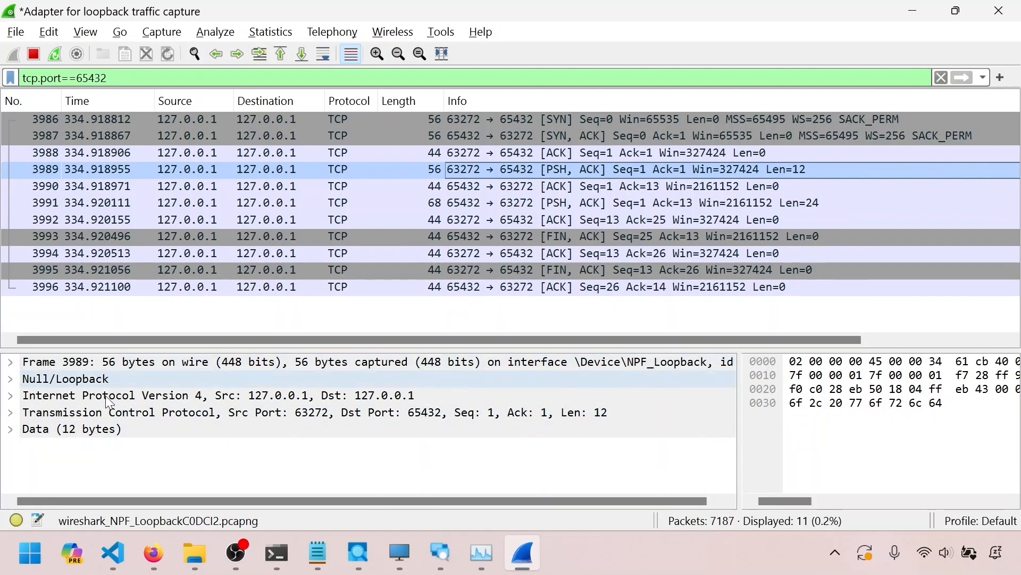
Review the whole conversation from the handshake through the data exchange to the FIN teardown packets
click(563, 120)
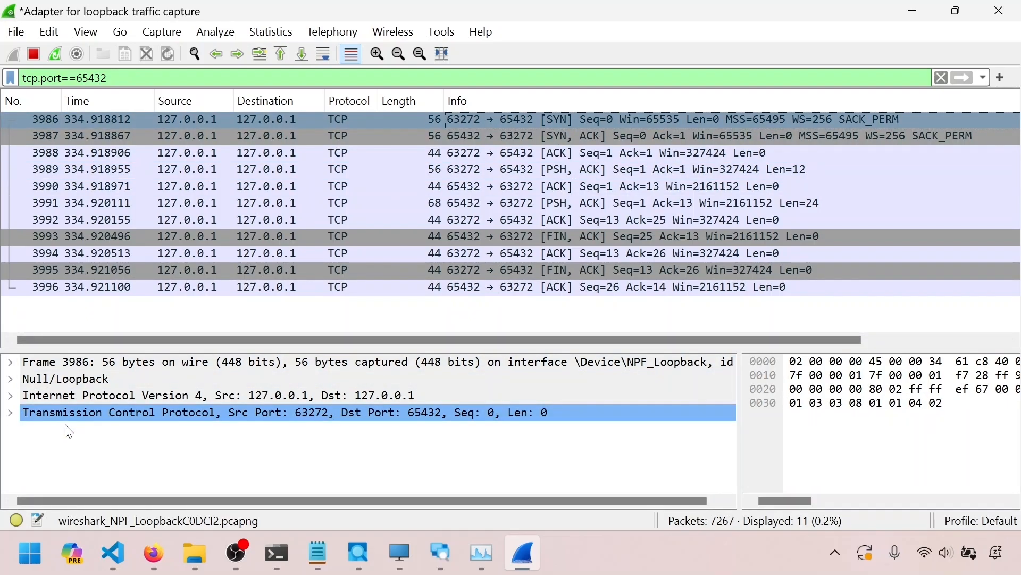
click(524, 137)
click(523, 290)
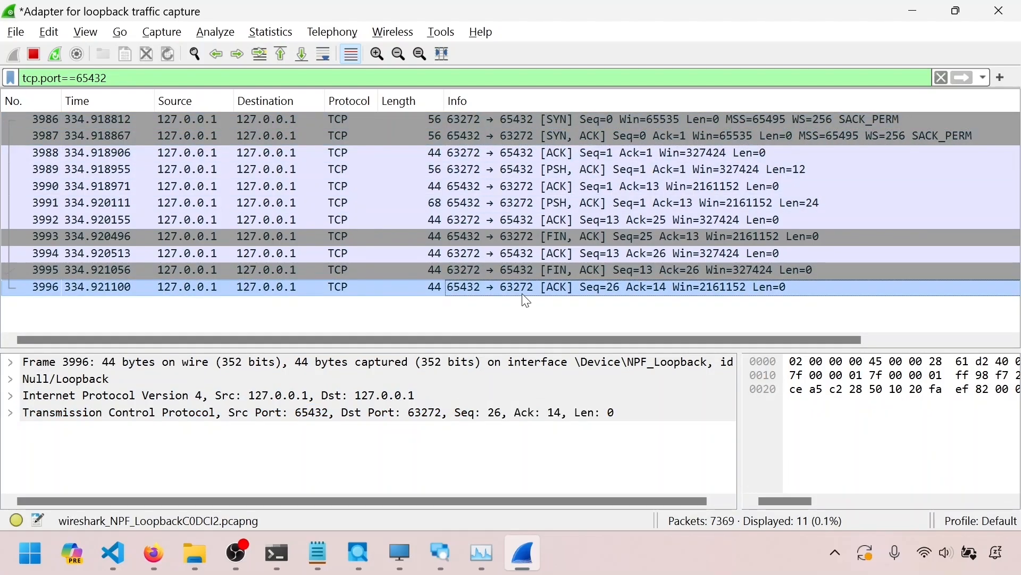
click(528, 120)
click(528, 137)
click(528, 152)
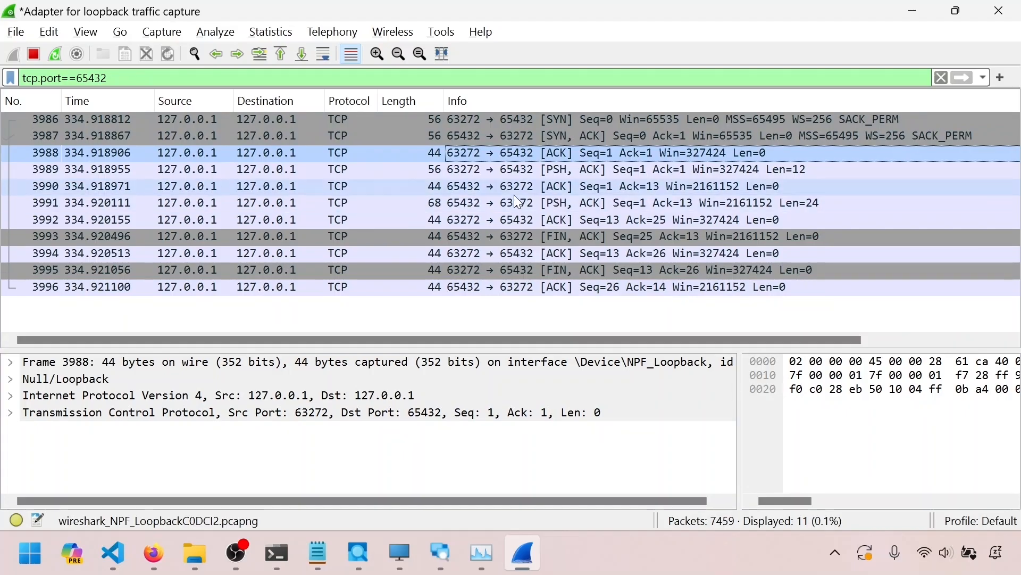
click(521, 170)
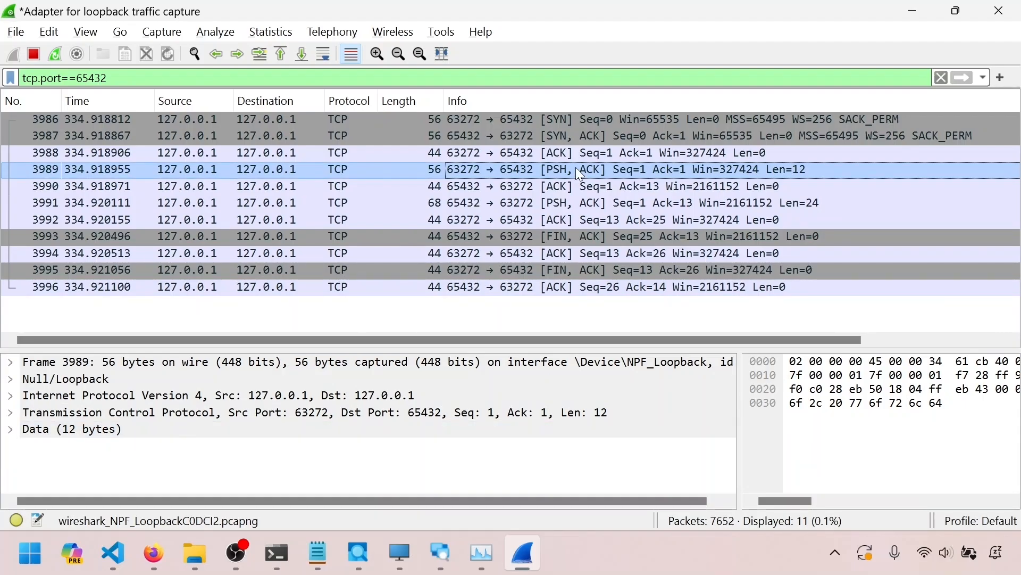
click(566, 207)
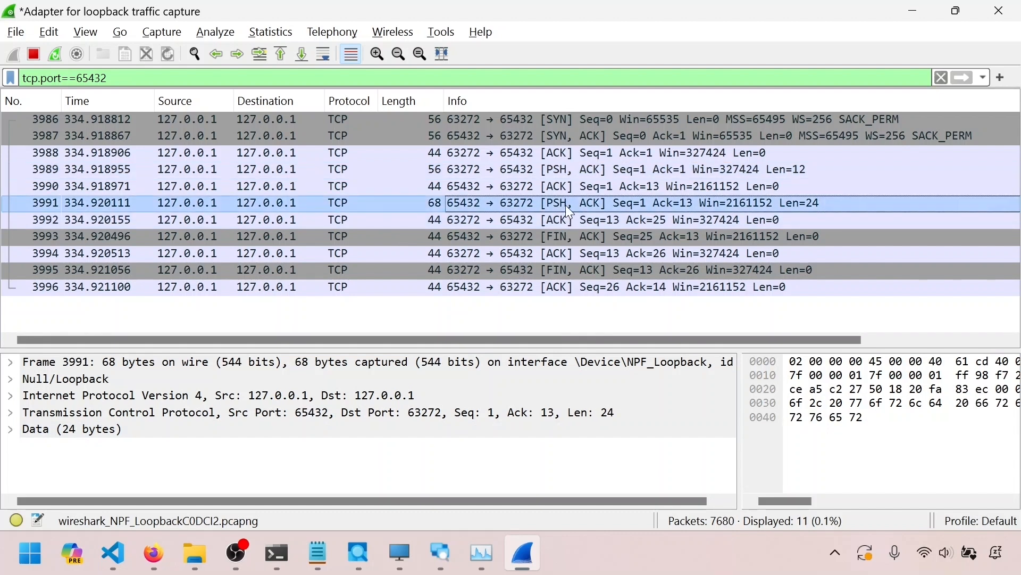
click(570, 120)
click(571, 137)
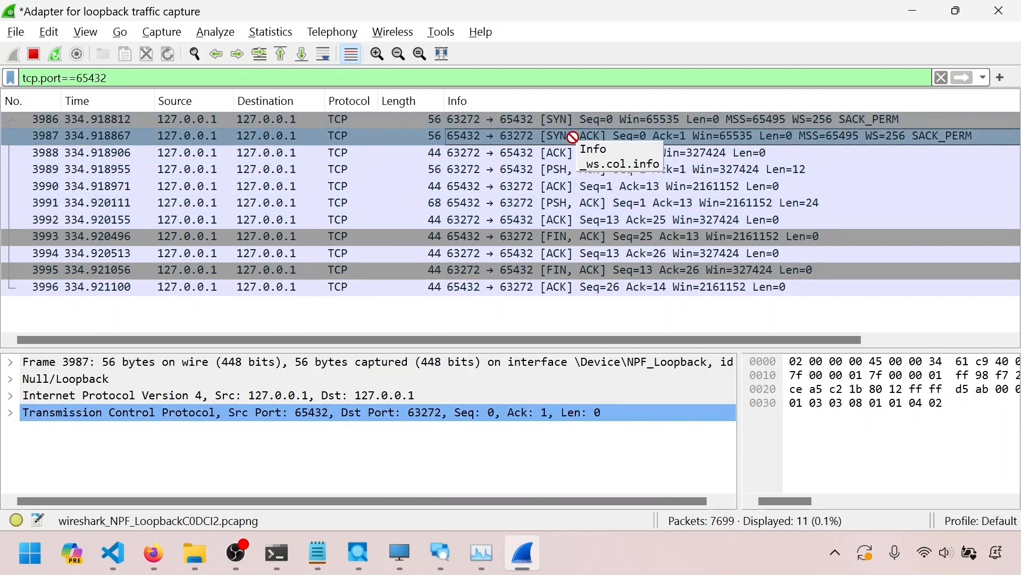
click(577, 168)
click(572, 185)
click(571, 203)
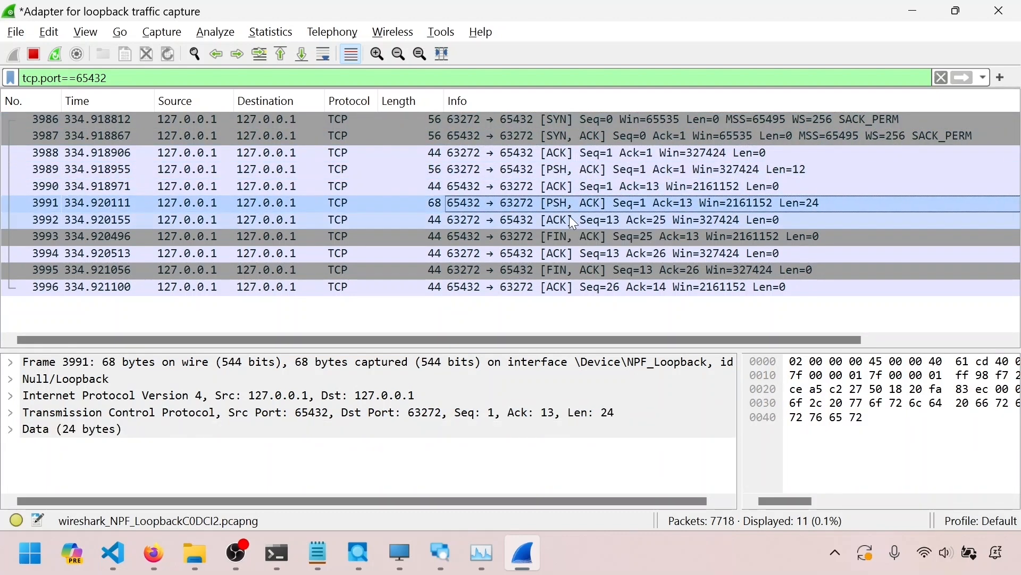
click(569, 285)
click(569, 270)
key(Up)
key(Up)
key(Up)
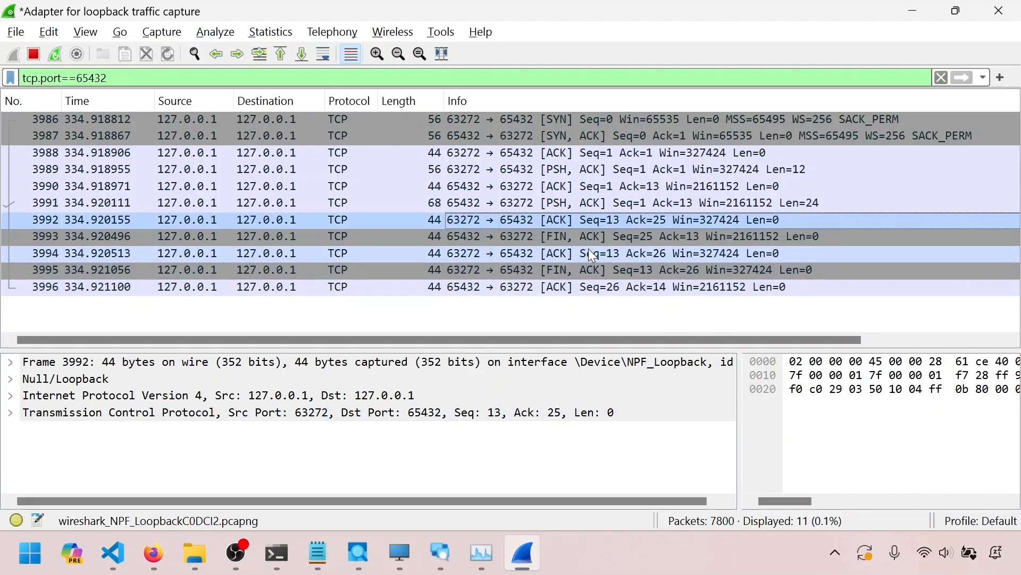
click(561, 169)
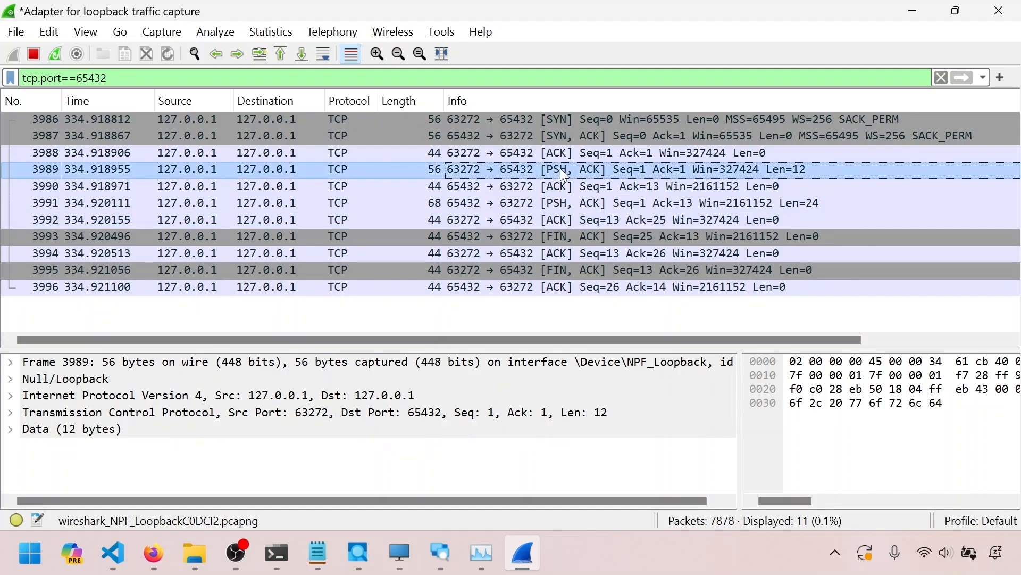
Widen the bytes pane and expand the Data field of packet 3989 to reveal its payload
click(93, 432)
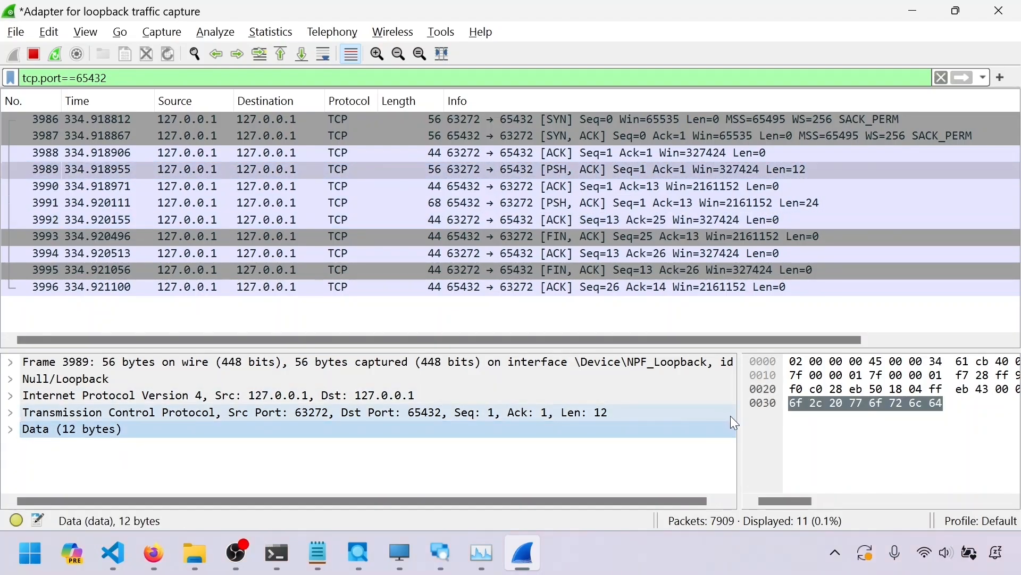
drag(739, 420, 442, 420)
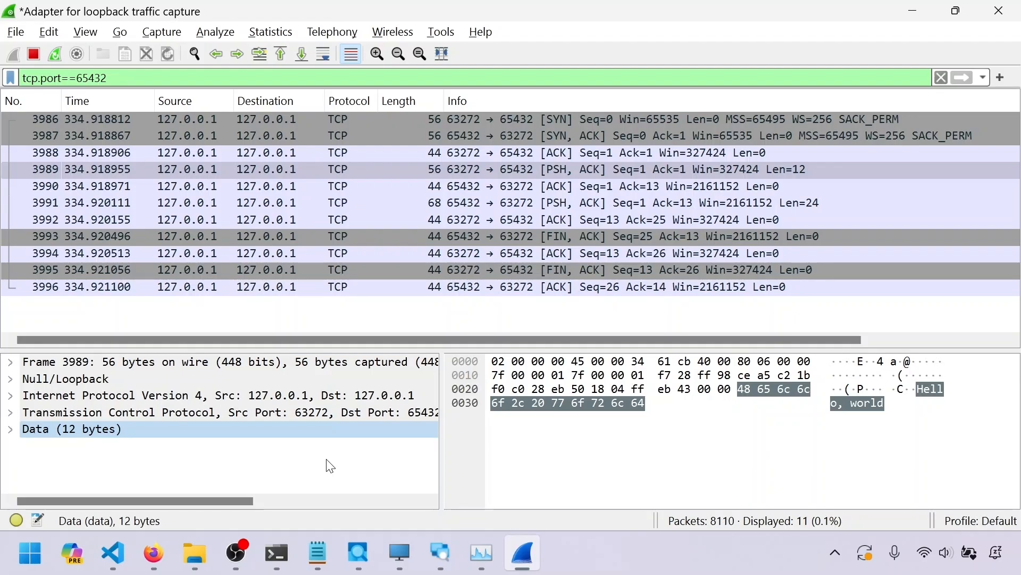
click(508, 171)
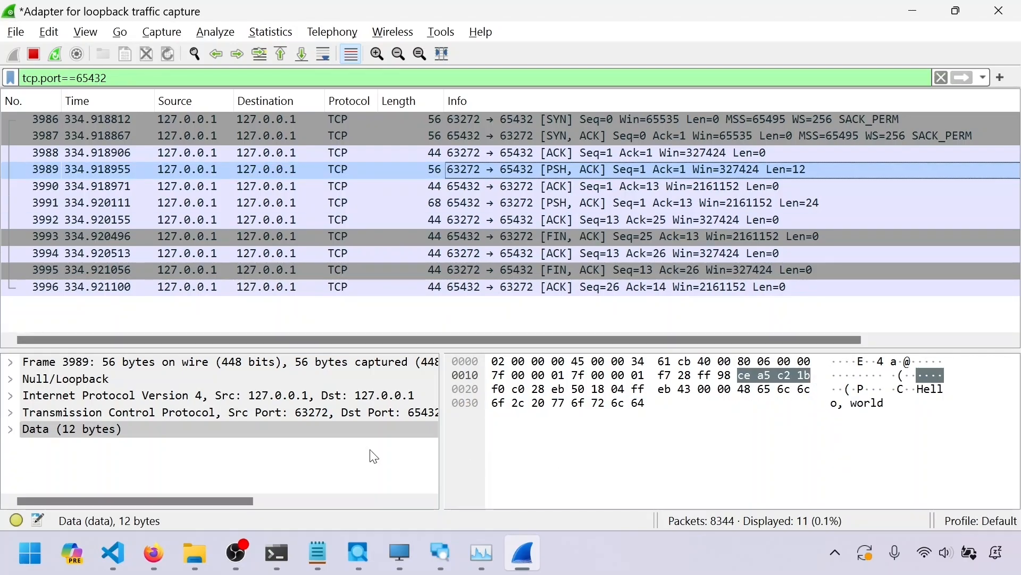
click(11, 431)
click(138, 448)
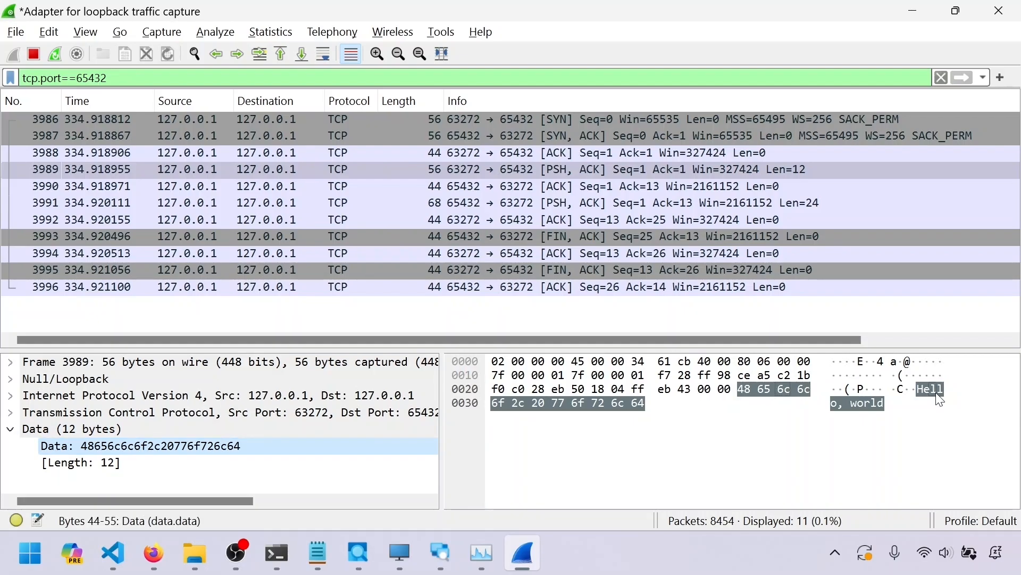
Step through packets 3990 to 3996, covering the server's reply and the FIN teardown exchange
click(641, 189)
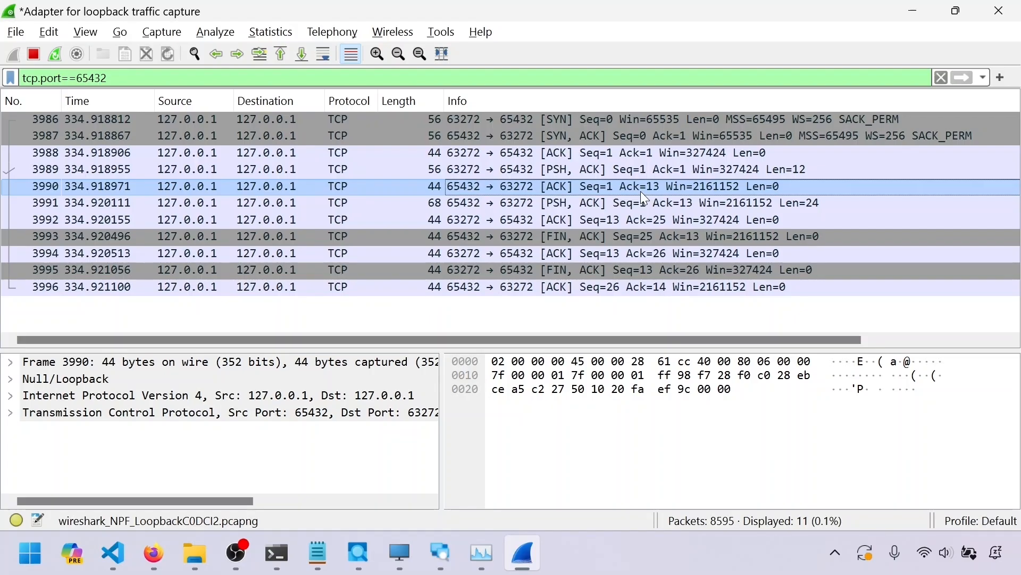
click(593, 207)
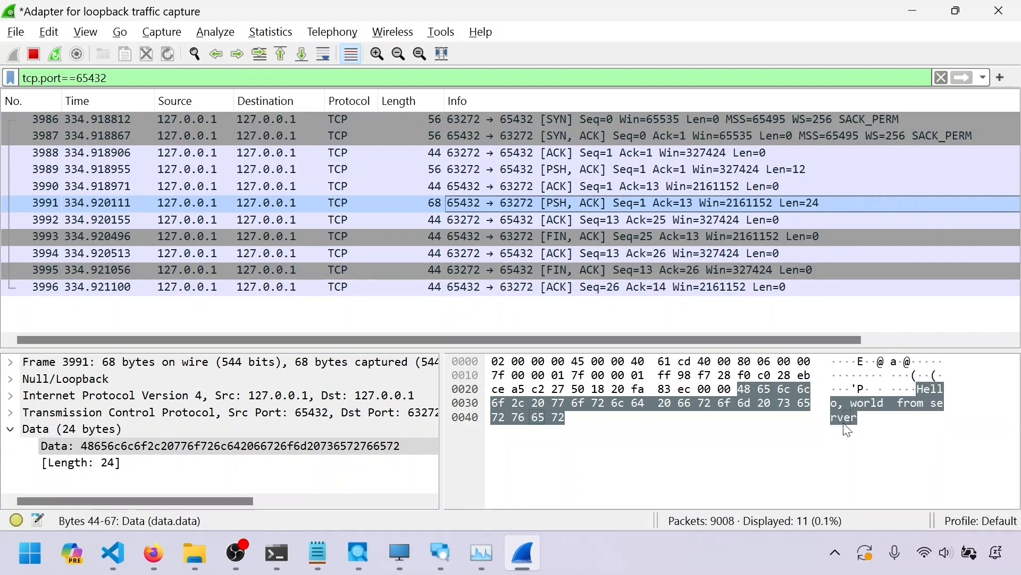
click(605, 215)
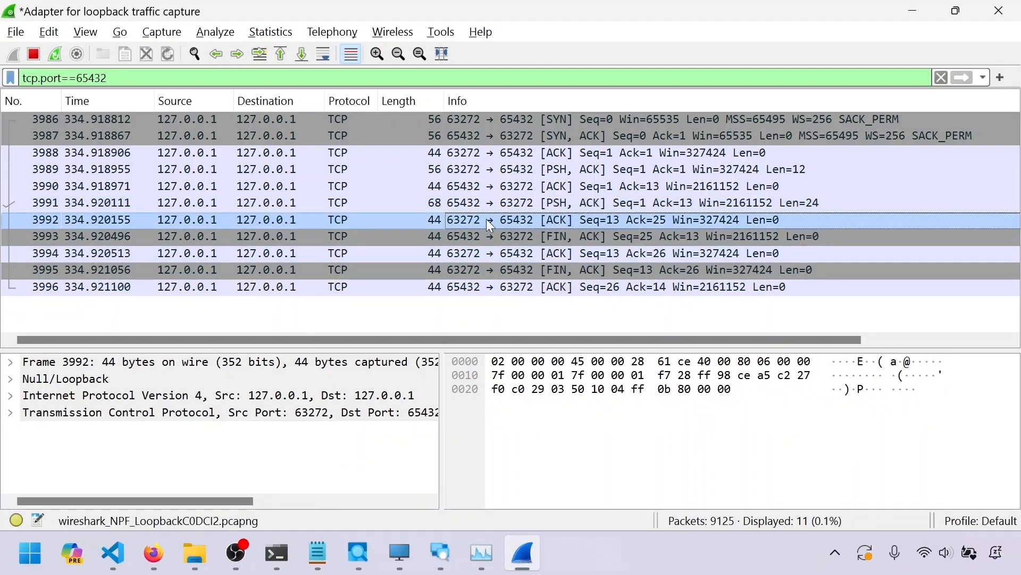
click(486, 236)
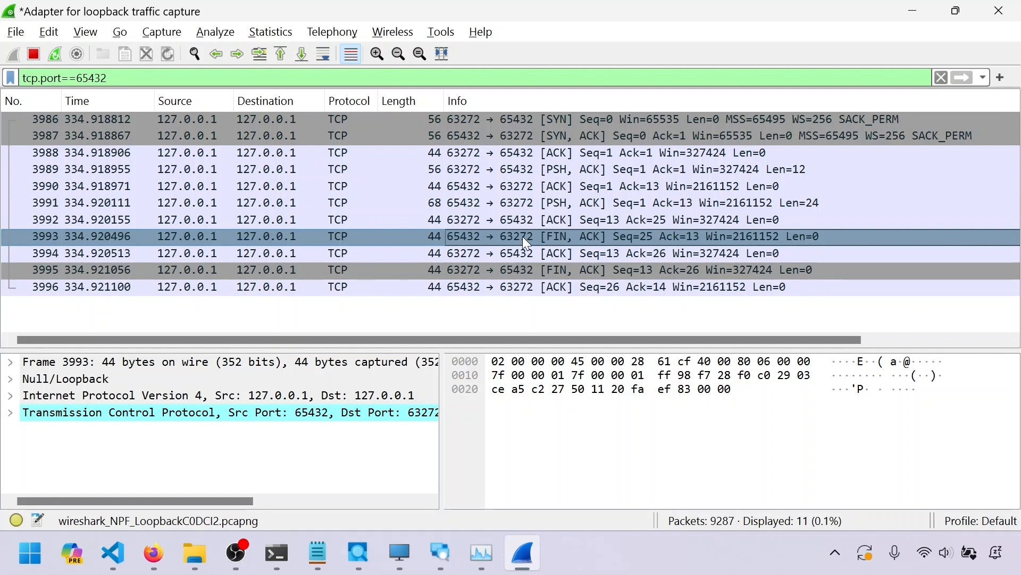
click(528, 253)
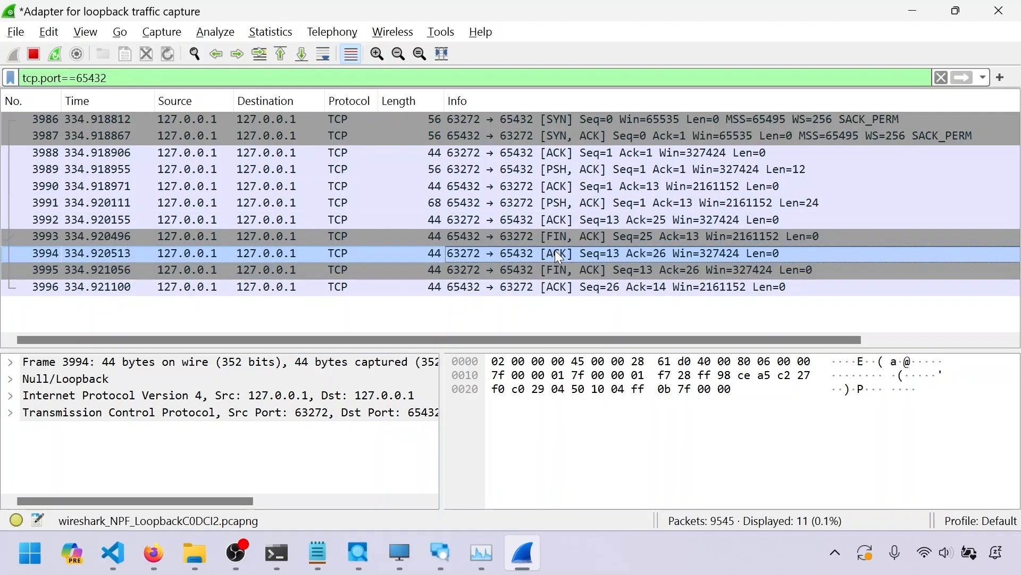
click(555, 270)
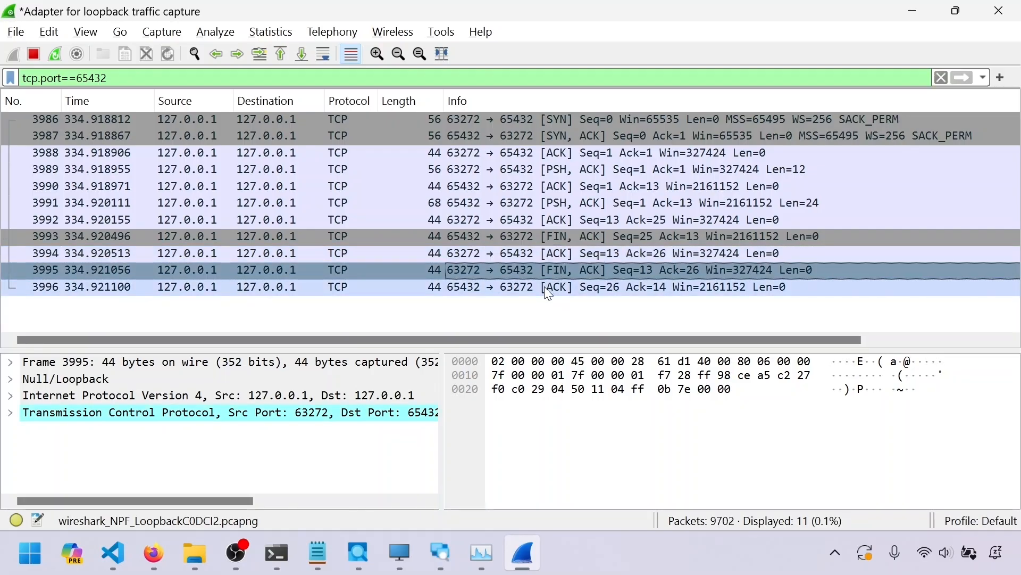
click(477, 293)
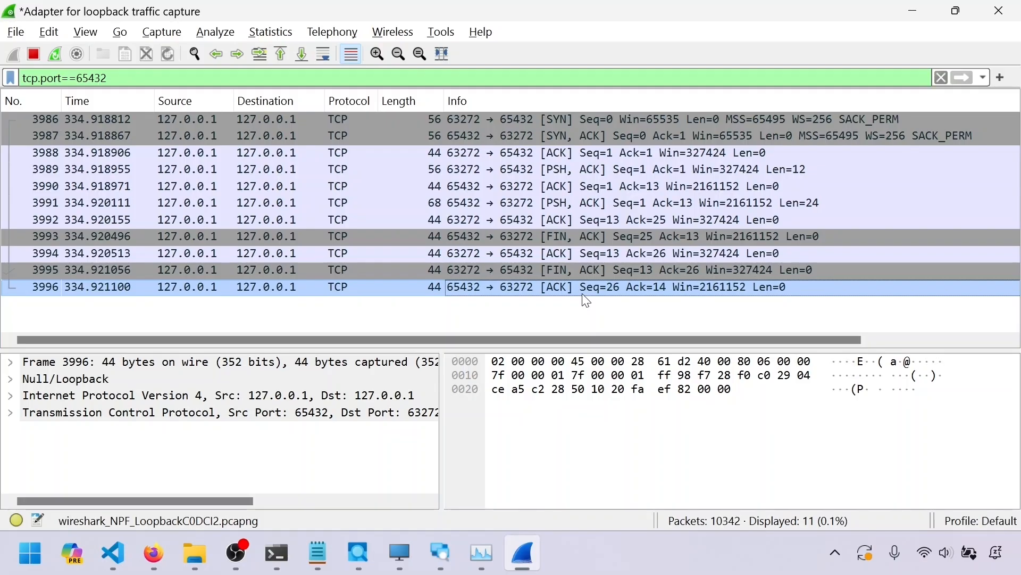
Revisit the three handshake packets 3986, 3987 and 3988
click(604, 123)
click(608, 135)
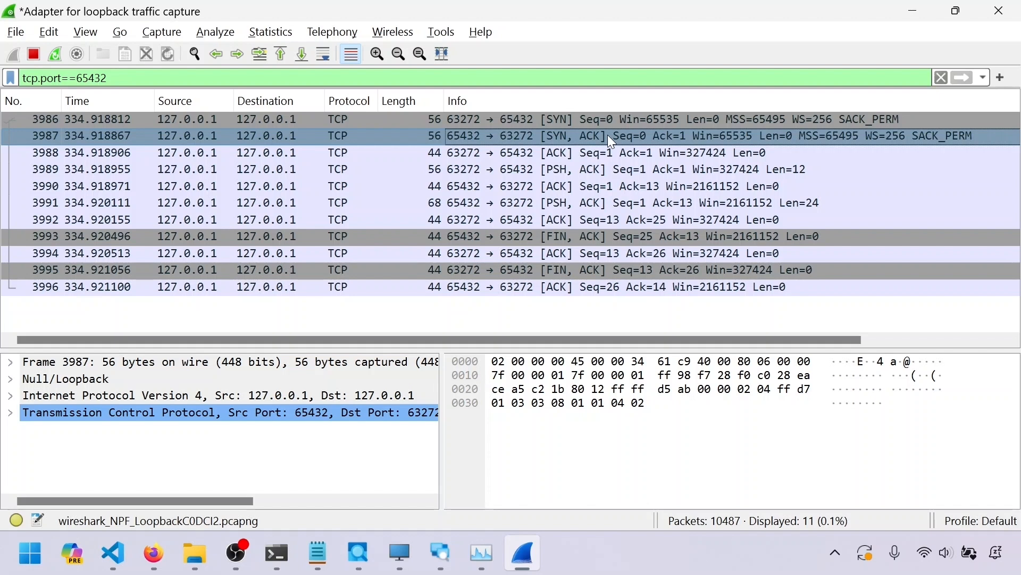
click(606, 152)
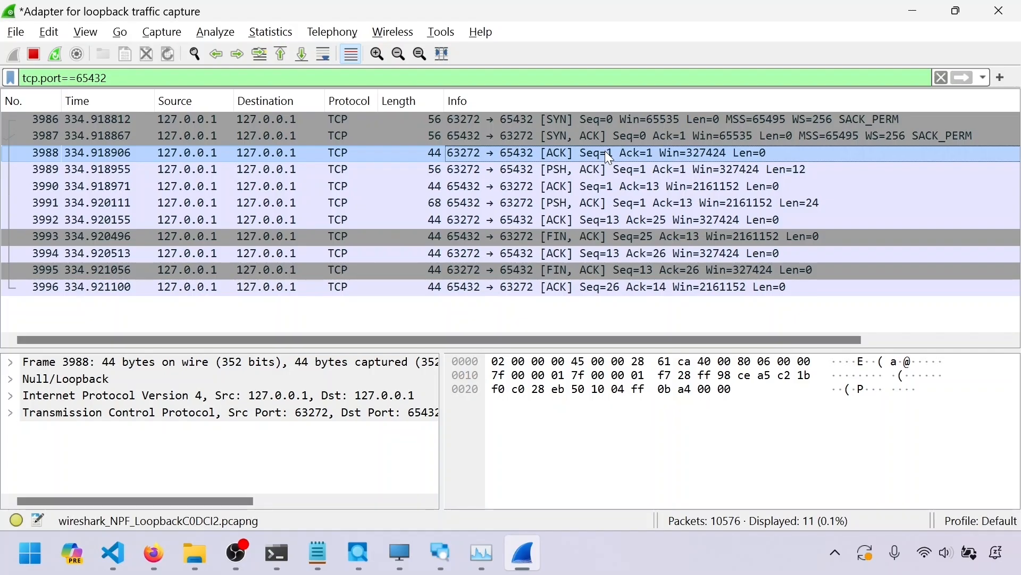
Restart the live capture without saving the captured packets
click(56, 55)
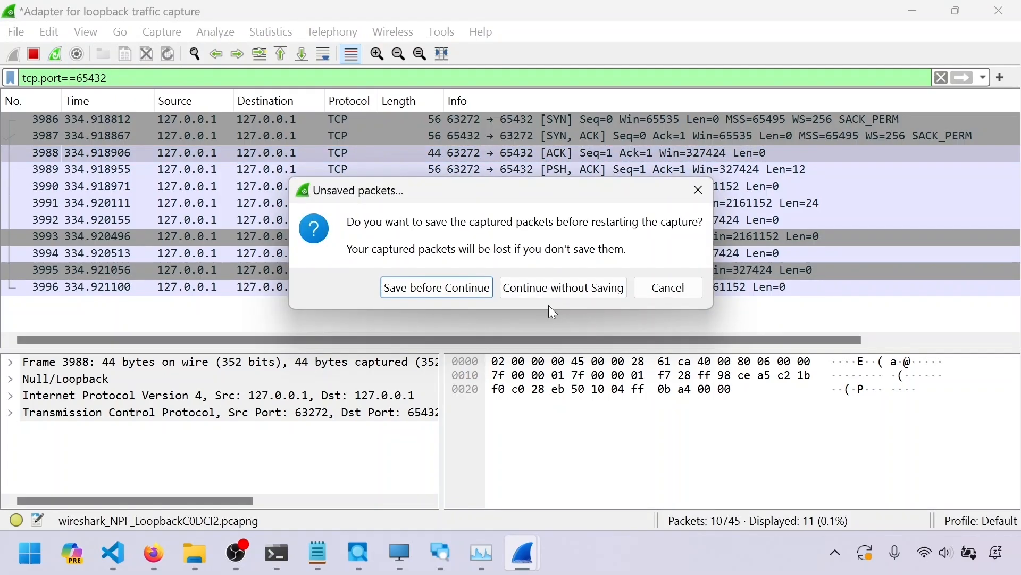
click(548, 288)
Launch ListenServer.py in the debugger so the server listens on port 65432
mouse_move(113, 554)
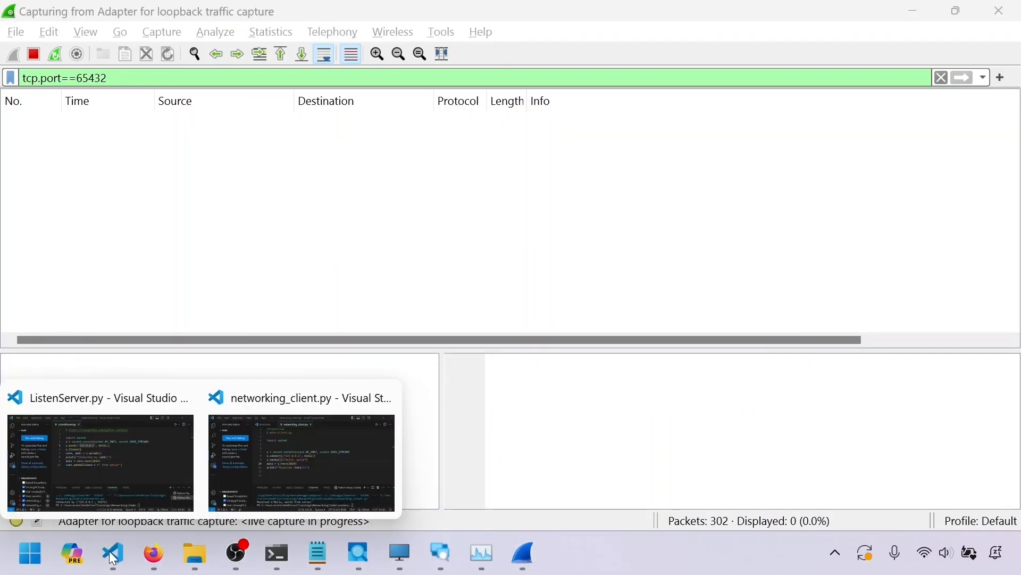
click(129, 455)
key(F5)
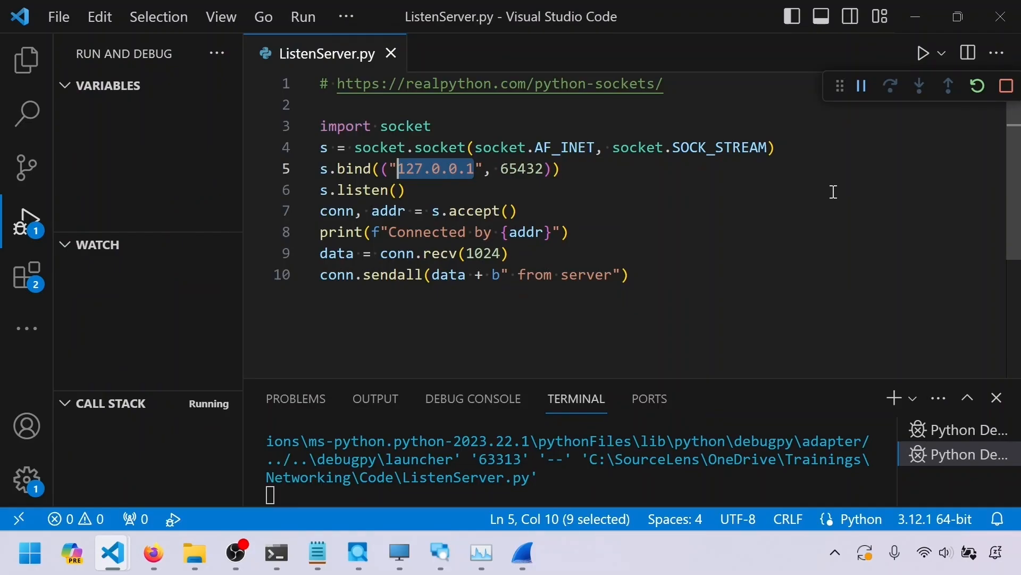
key(alt+Tab)
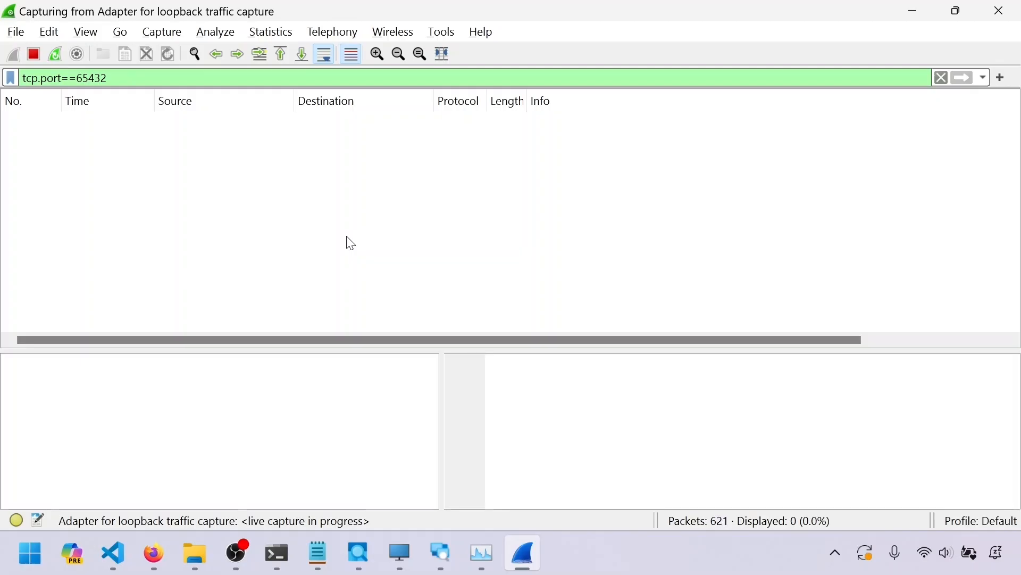
key(alt+Tab)
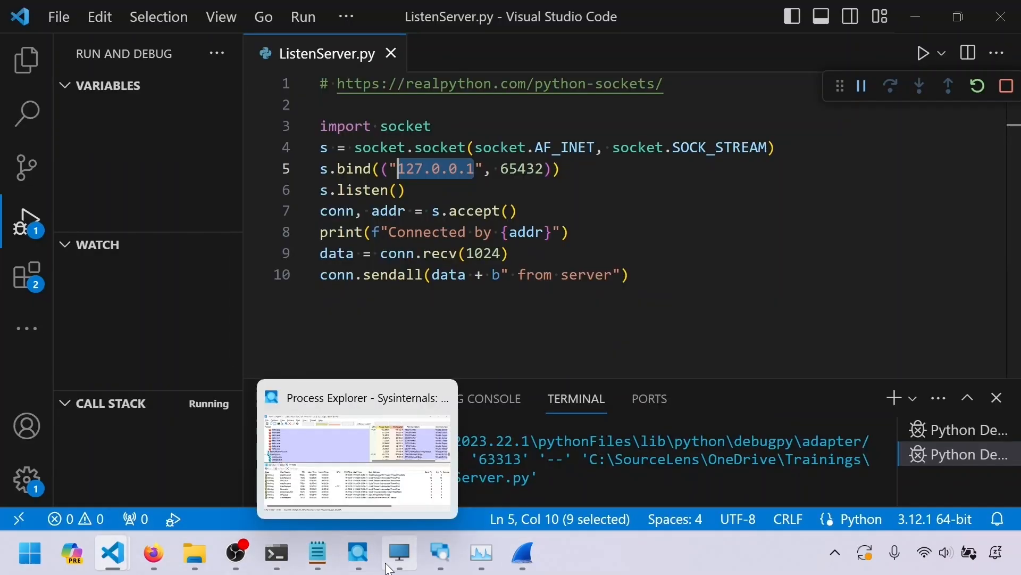
Set a breakpoint on the s.connect line of networking_client.py and start debugging the client
mouse_move(112, 553)
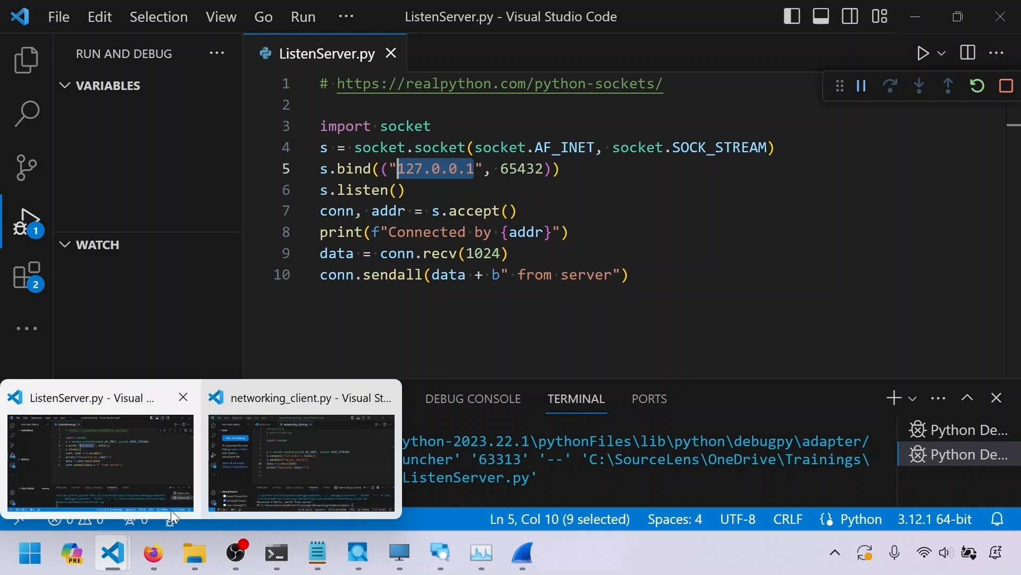
click(337, 445)
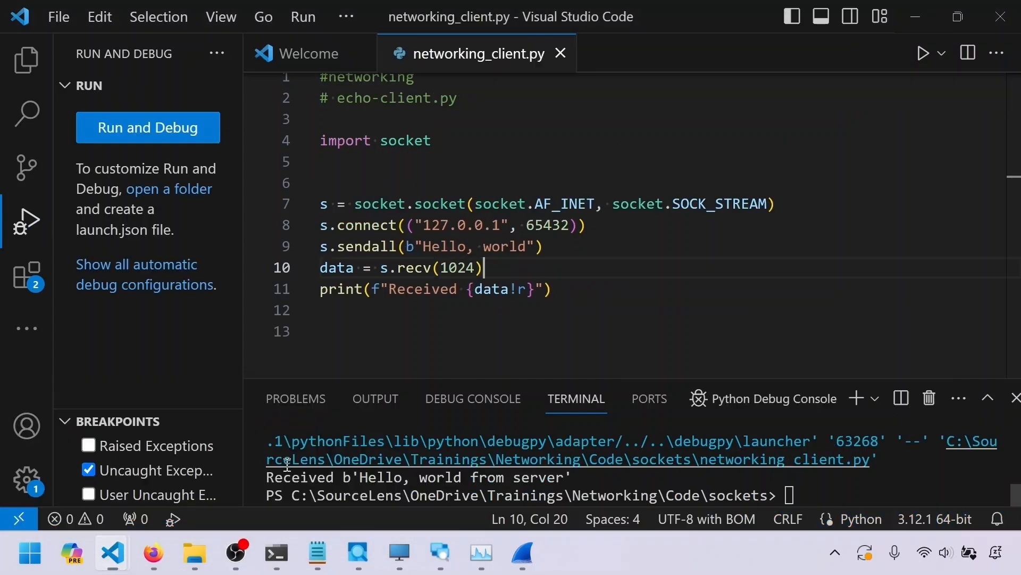
click(256, 225)
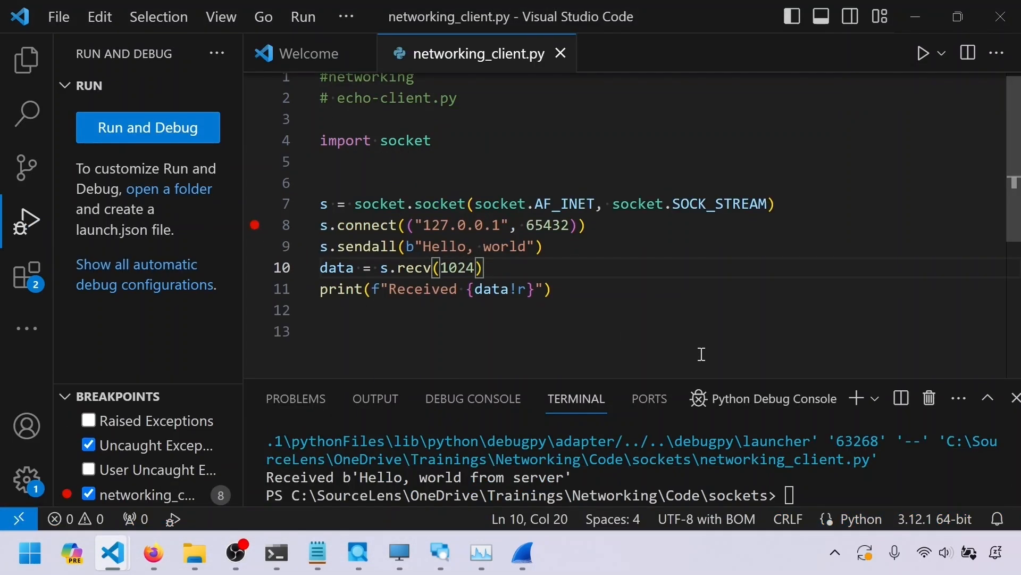
key(F5)
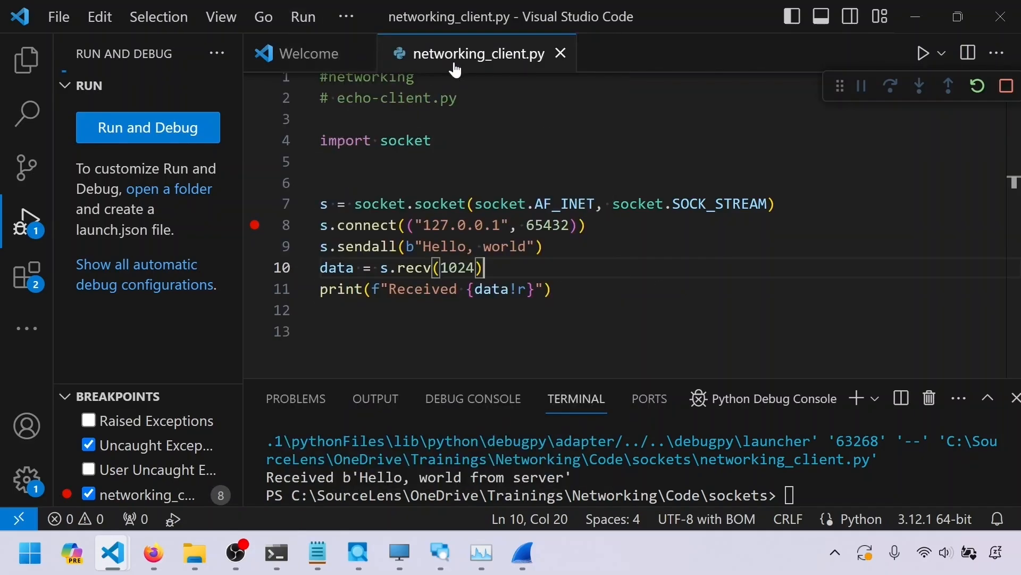
Step over the s.connect call in the paused client
key(alt+Tab)
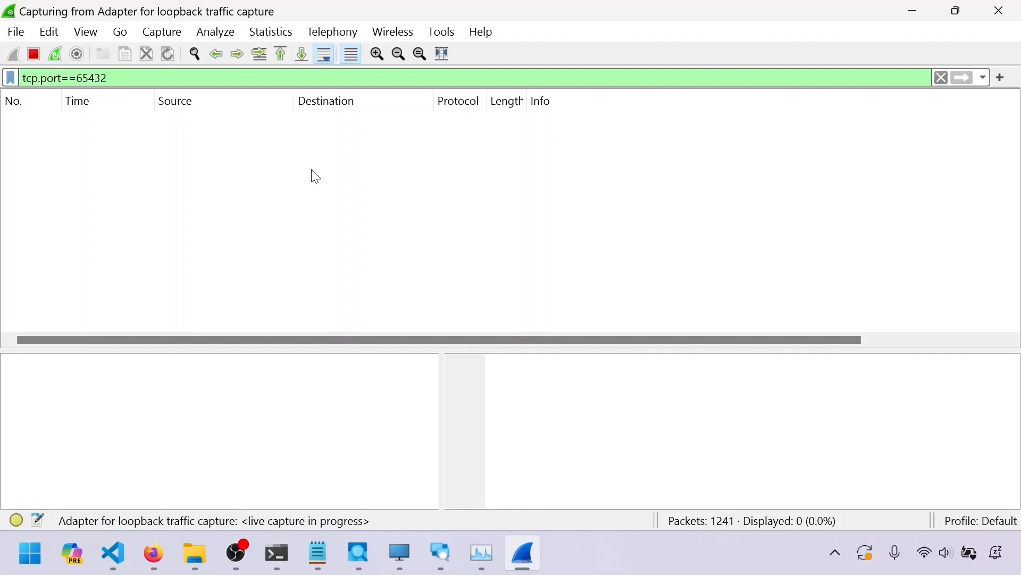
key(alt+Tab)
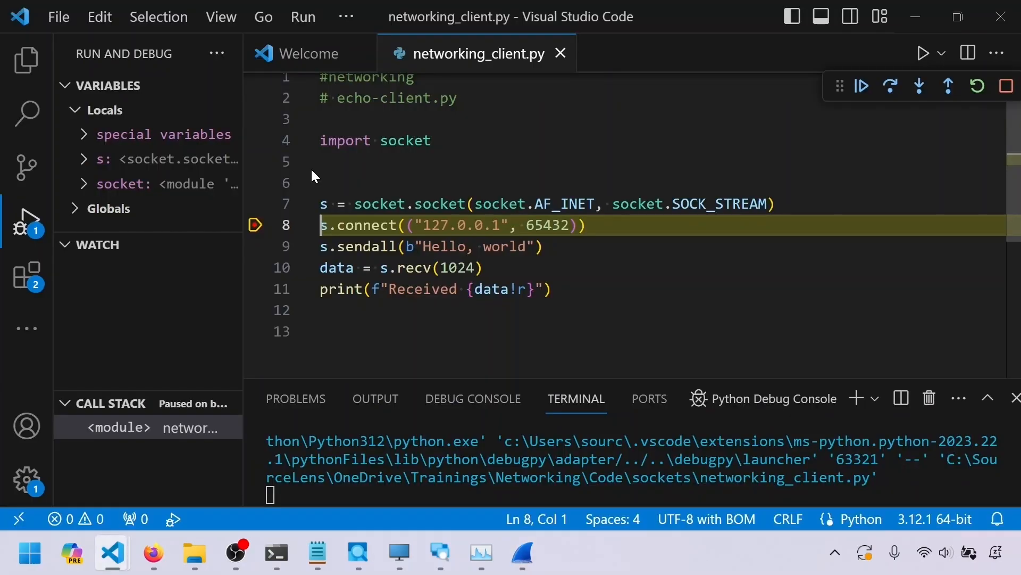
click(893, 91)
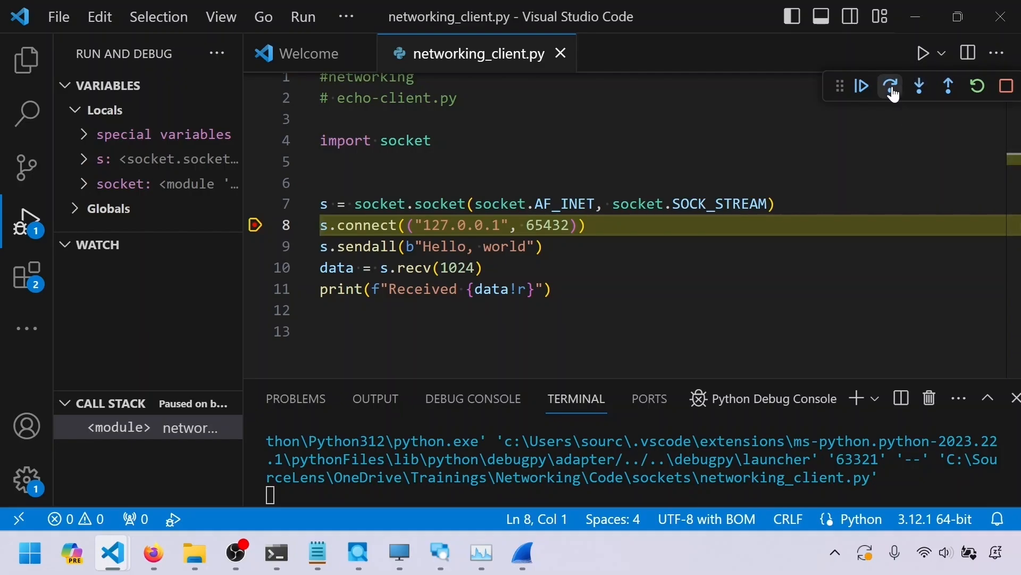
Examine the newly captured handshake packets 1465, 1468 and 1471
key(alt+Tab)
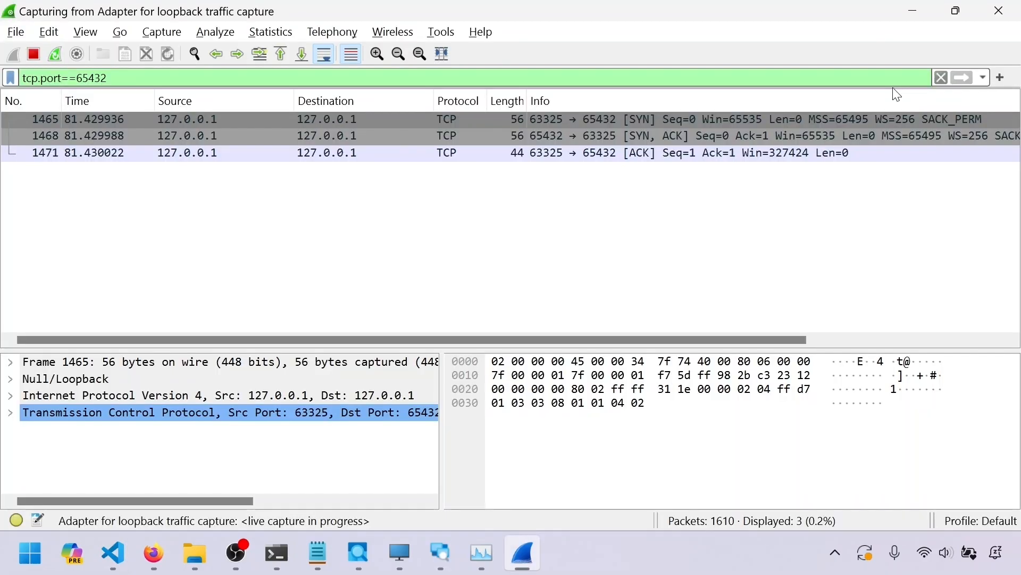
click(678, 137)
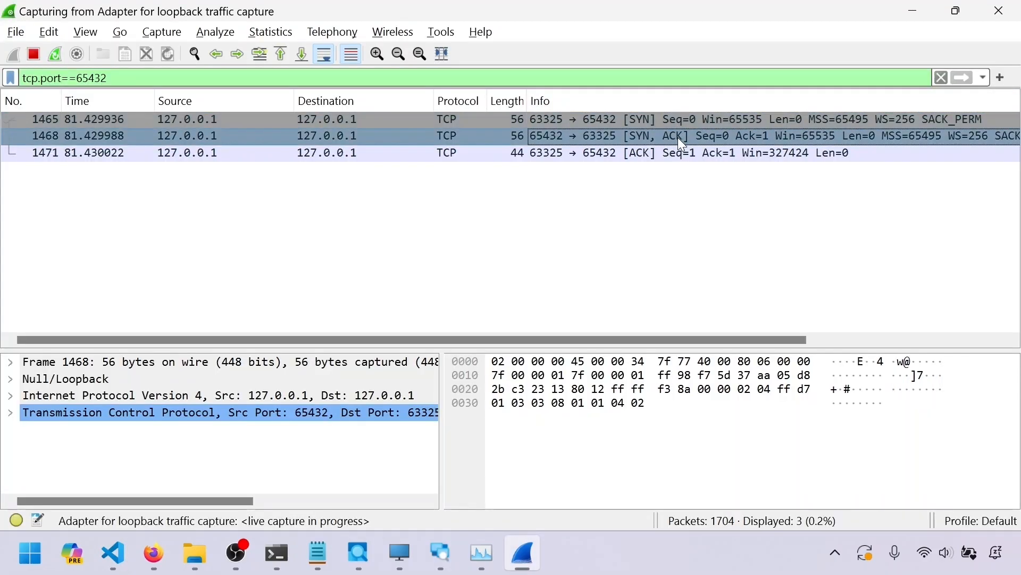
click(679, 154)
click(534, 122)
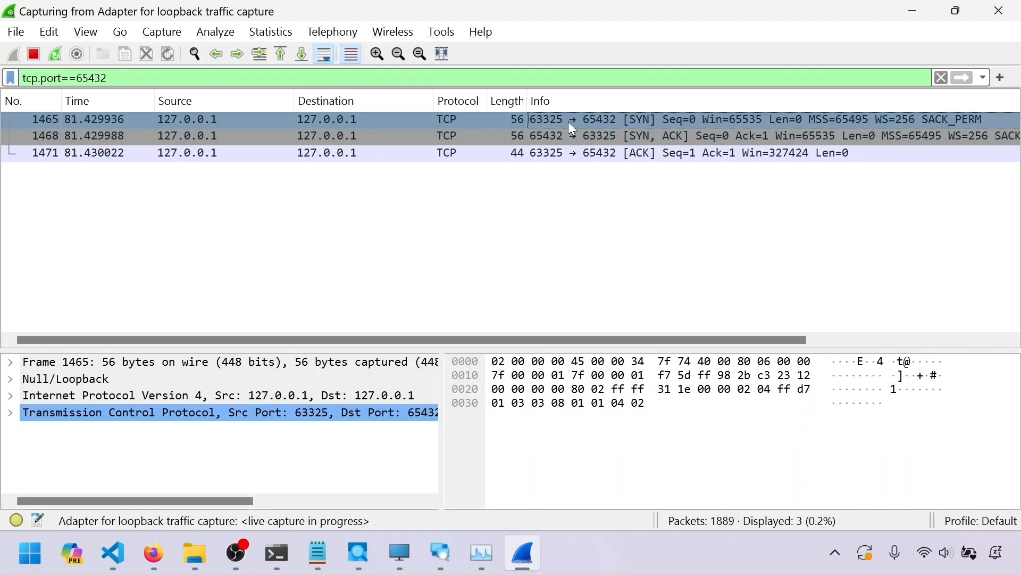
Inspect the client socket variable's local port in the debugger hover
key(alt+Tab)
mouse_move(332, 211)
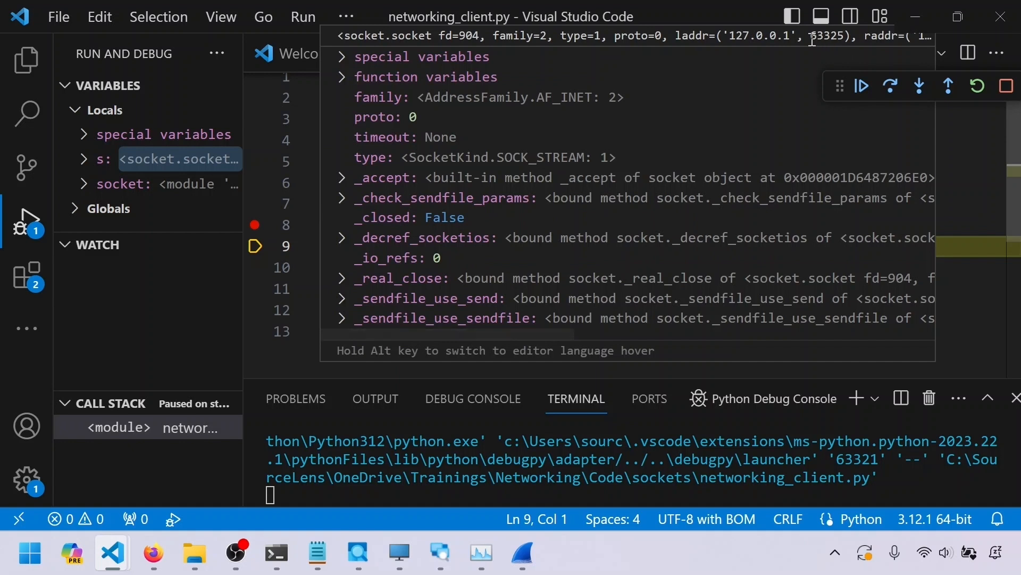
drag(814, 36, 846, 36)
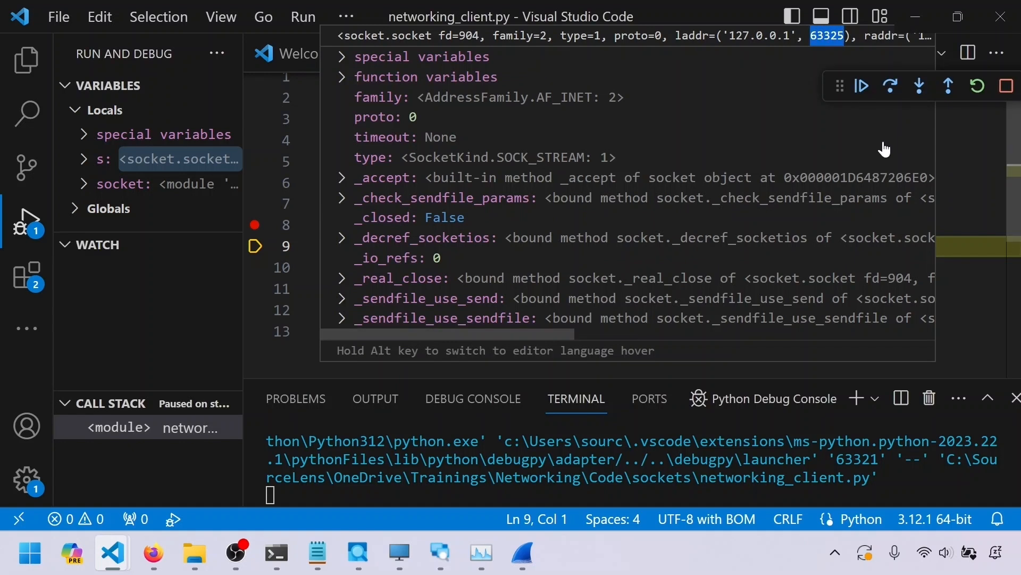
Step through the SYN, SYN-ACK and ACK packets again to compare their ports with the client socket
key(alt+Tab)
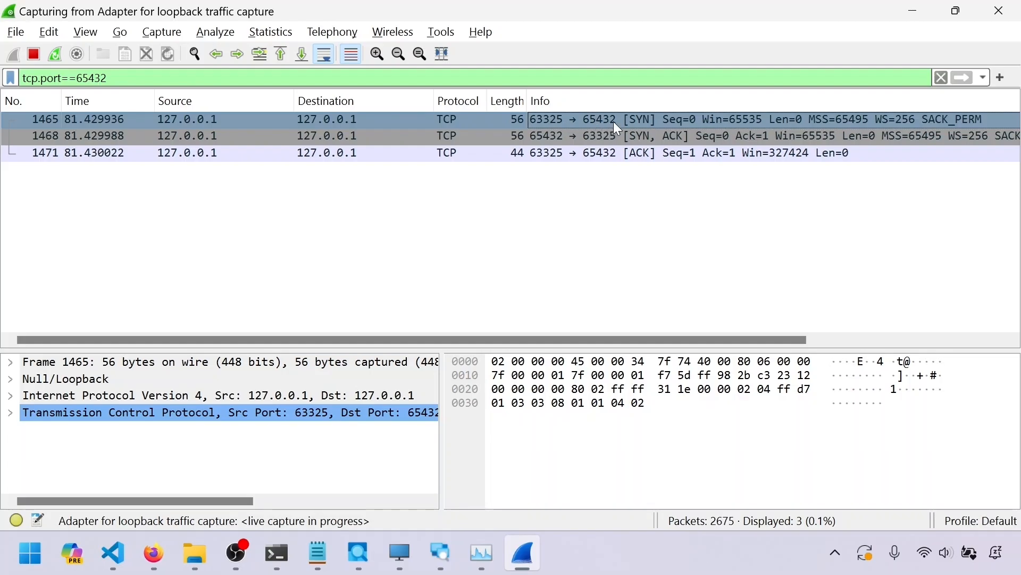
click(610, 137)
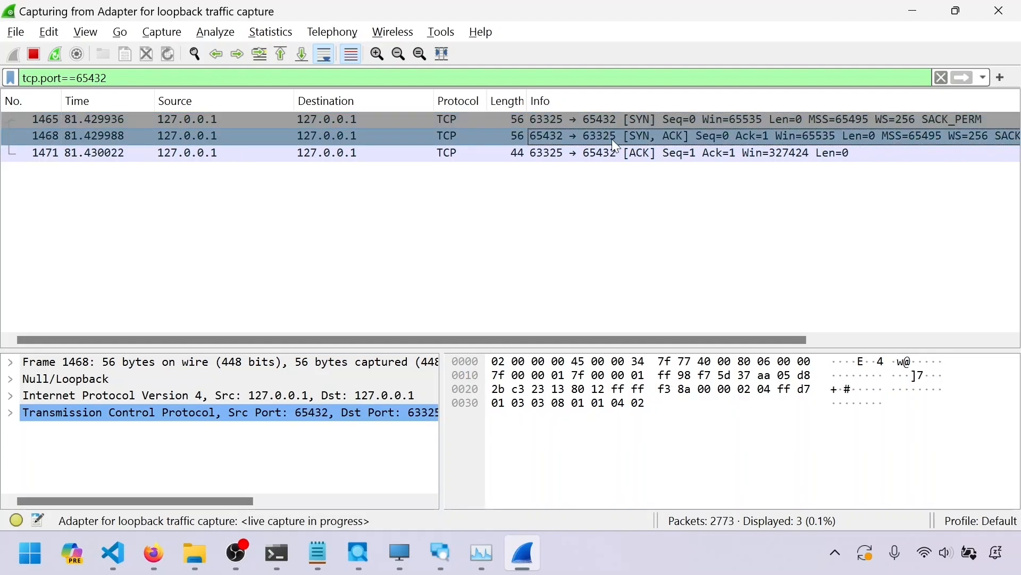
click(614, 123)
click(617, 137)
click(619, 119)
click(628, 140)
click(625, 153)
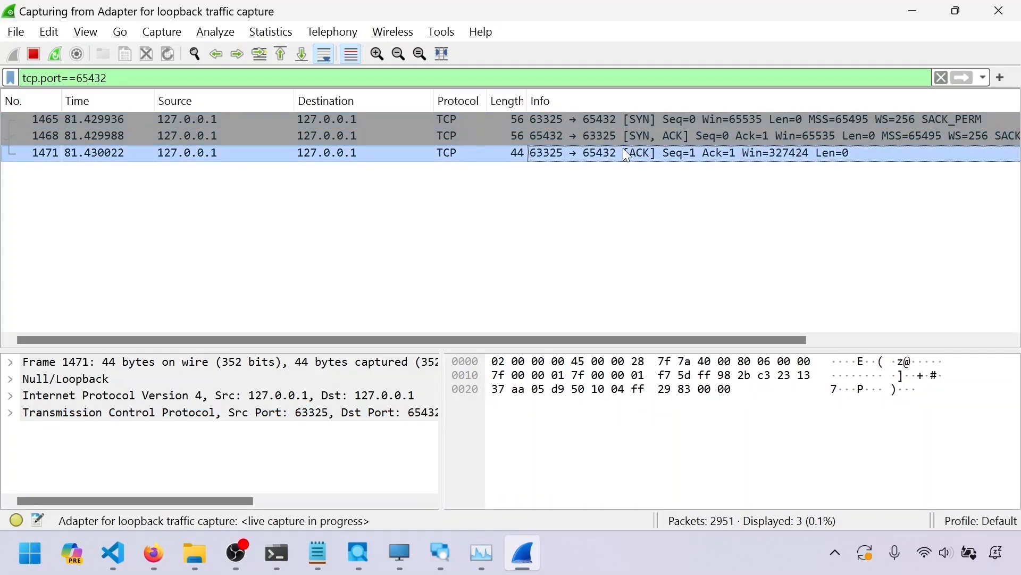
Highlight the s.connect line in the client code that triggered the handshake
key(alt+Tab)
drag(591, 225, 319, 227)
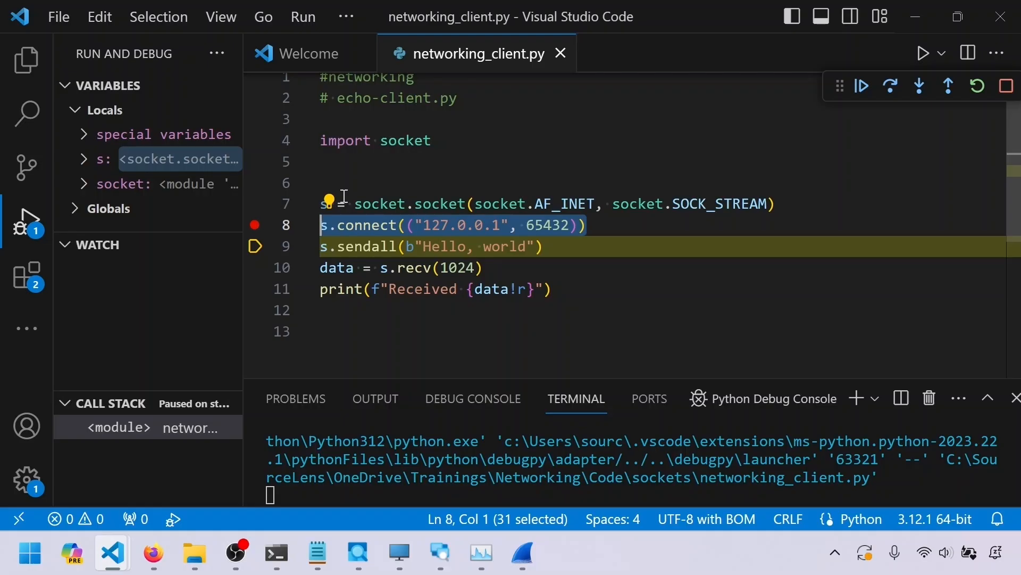
key(alt+Tab)
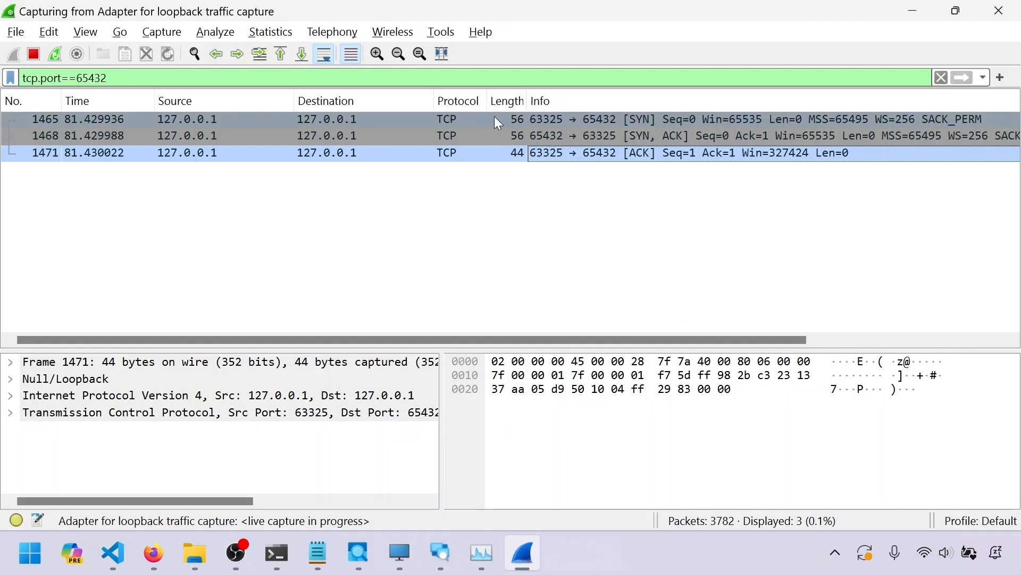
Cycle repeatedly through the three handshake packets 1465, 1468 and 1471
click(638, 122)
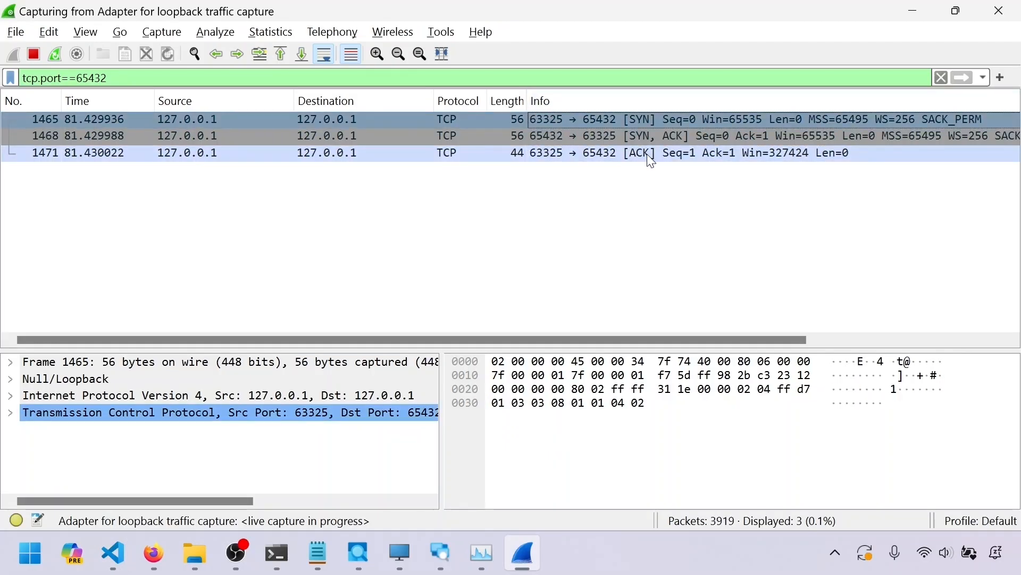
click(646, 154)
click(650, 138)
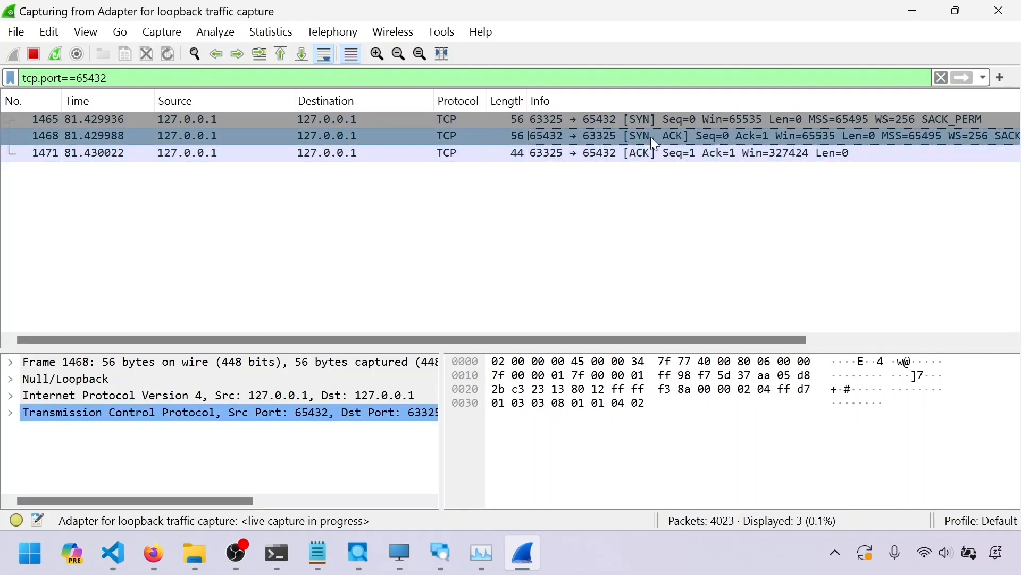
click(645, 120)
click(646, 134)
click(651, 152)
click(648, 120)
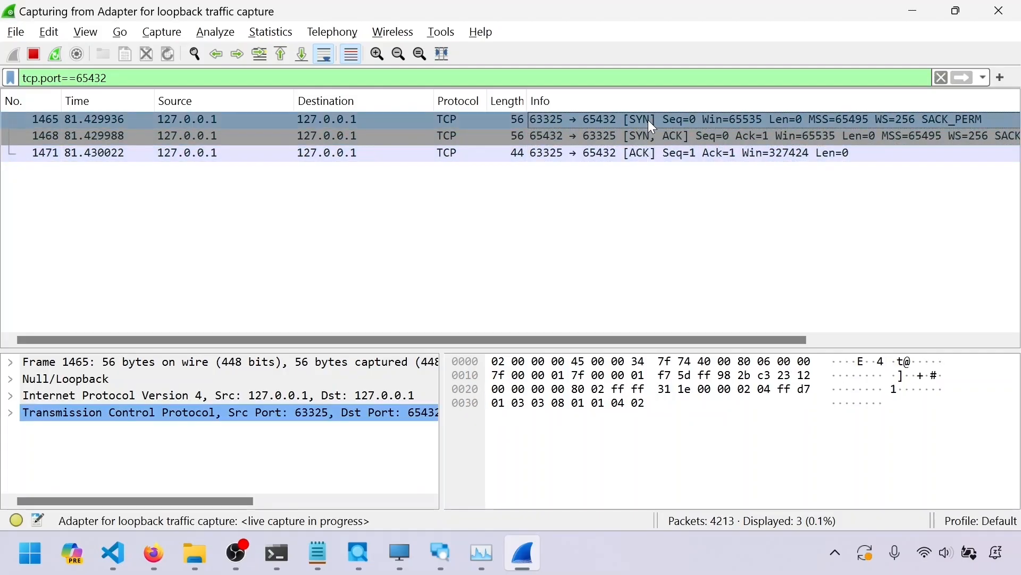
click(645, 136)
click(652, 151)
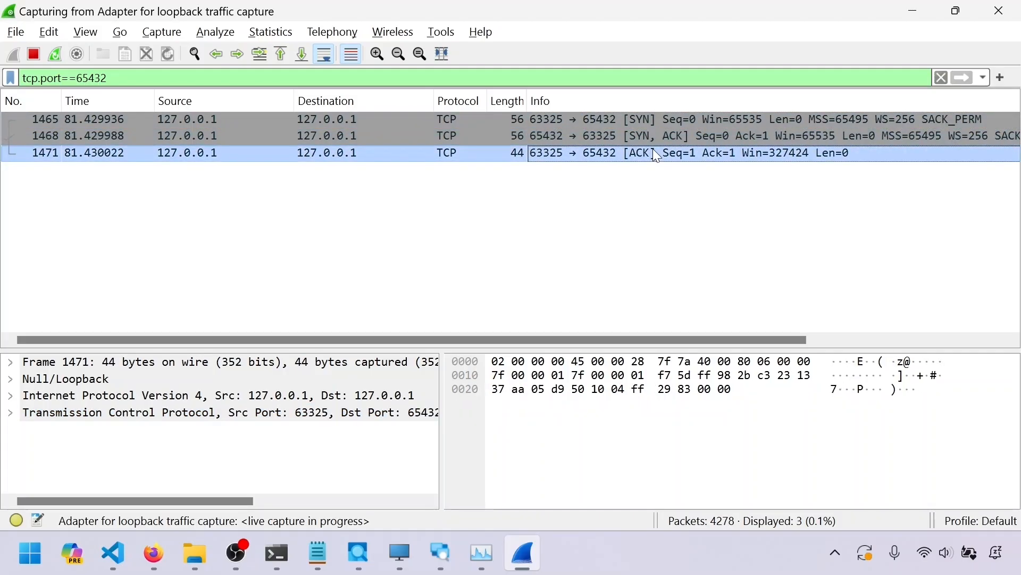
Select the SYN, SYN-ACK and ACK handshake packets one after another to compare their ports and flags
click(642, 120)
click(646, 136)
click(650, 150)
click(647, 121)
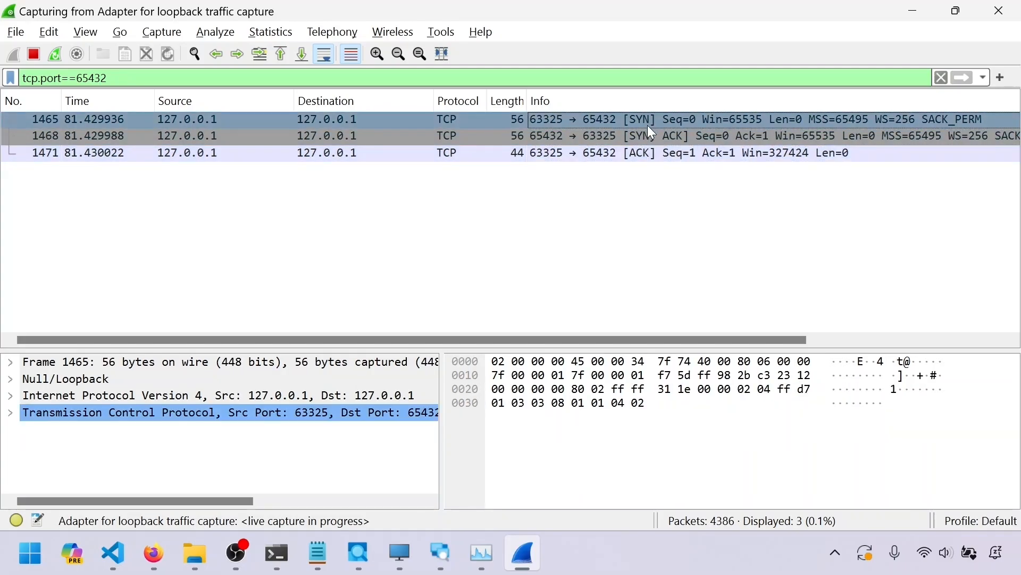
click(652, 136)
click(652, 150)
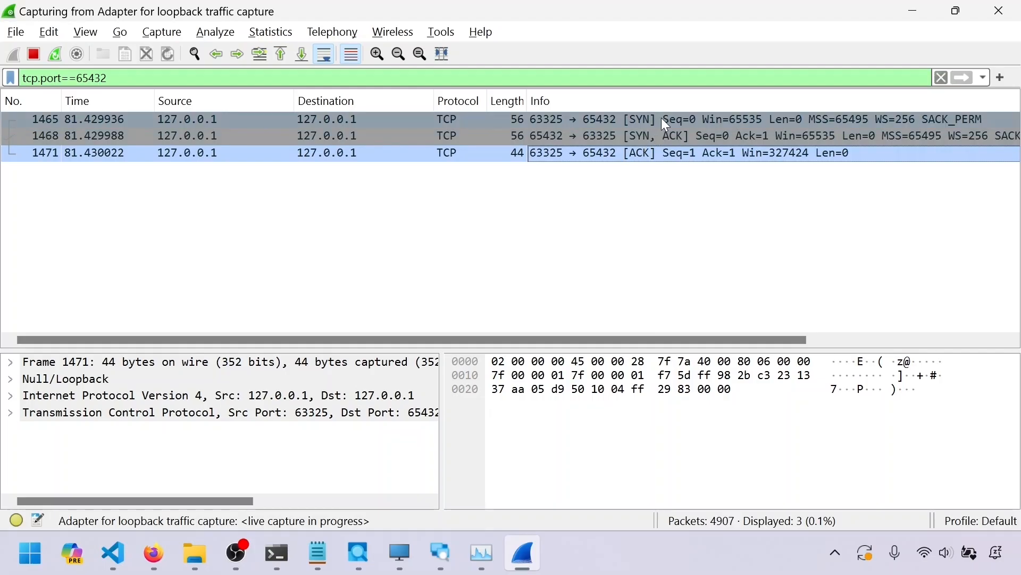
click(642, 135)
click(646, 126)
click(649, 140)
click(653, 152)
click(650, 136)
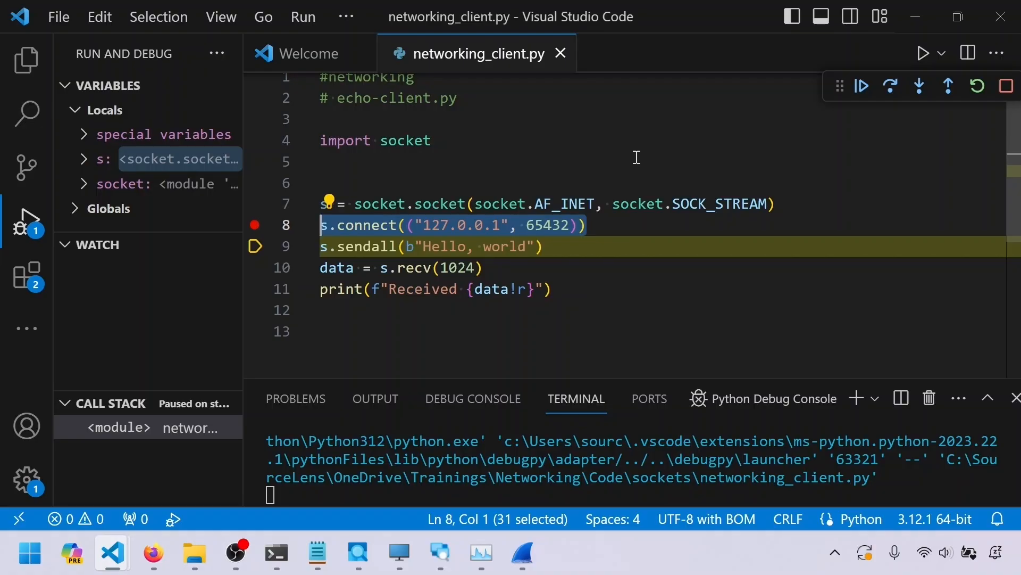
Highlight the client's s.sendall line, step over it, and open the resulting PSH, ACK data packet 6281
drag(337, 246, 534, 246)
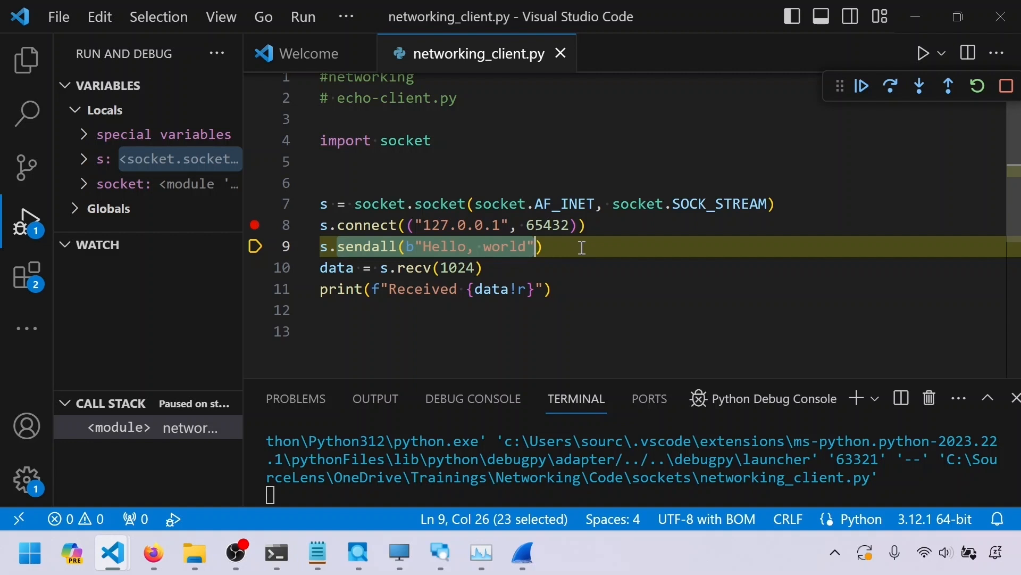
key(alt+Tab)
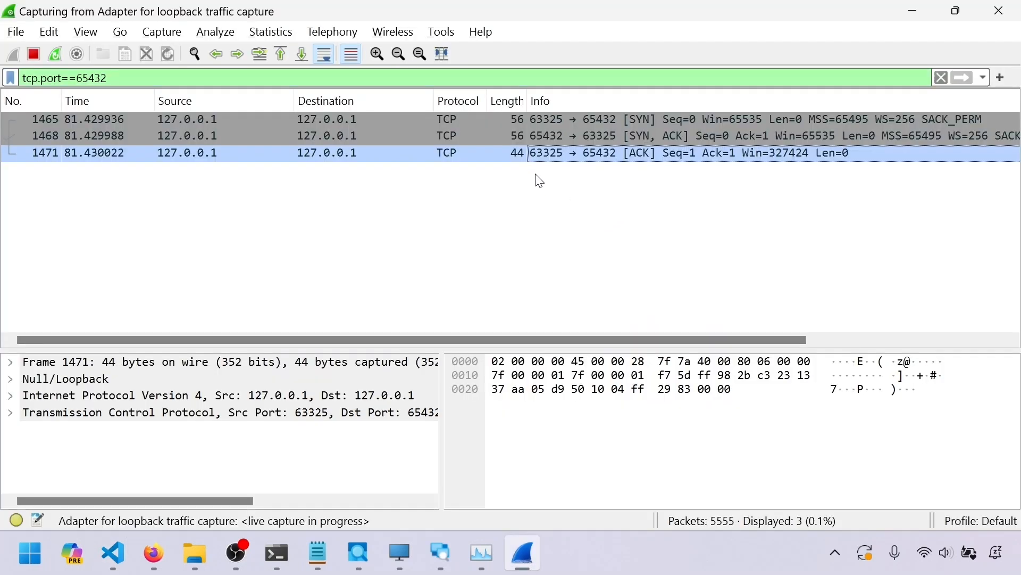
key(alt+Tab)
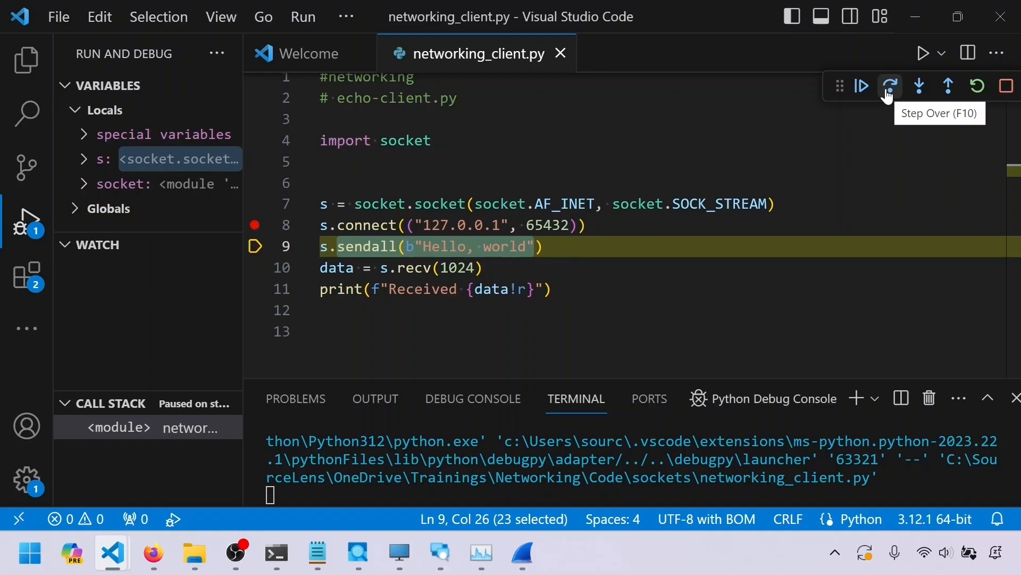
click(887, 92)
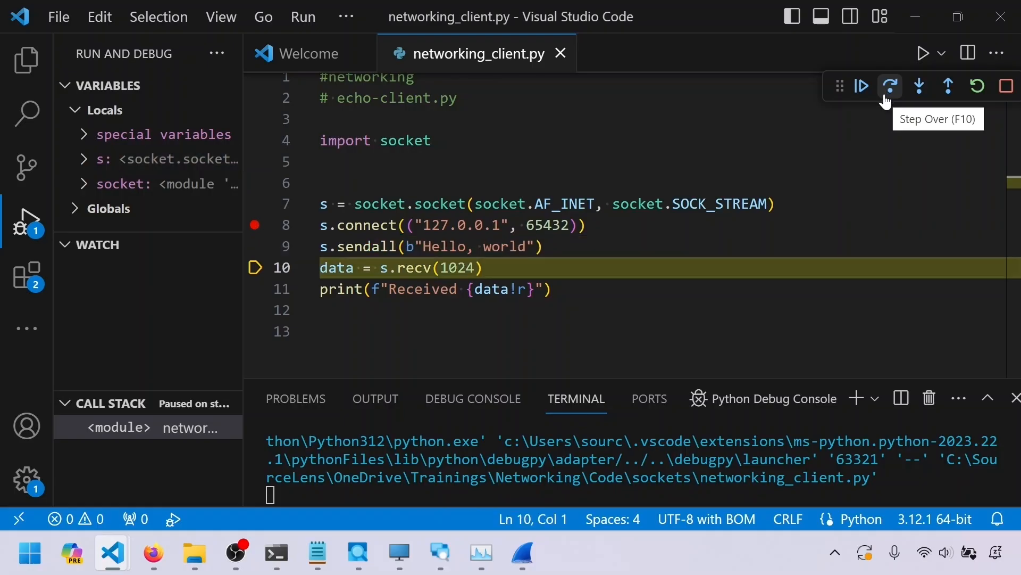
key(alt+Tab)
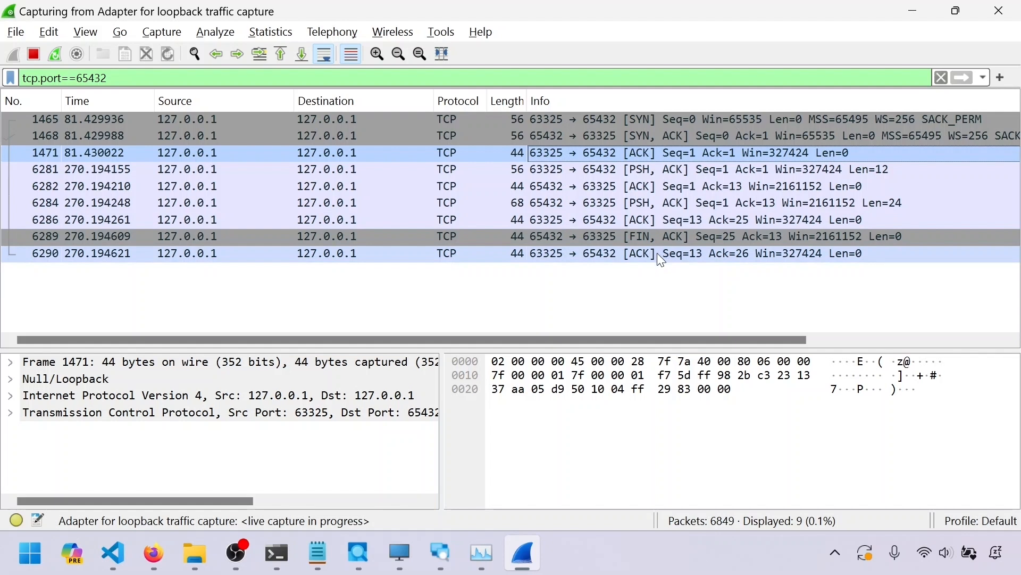
click(683, 168)
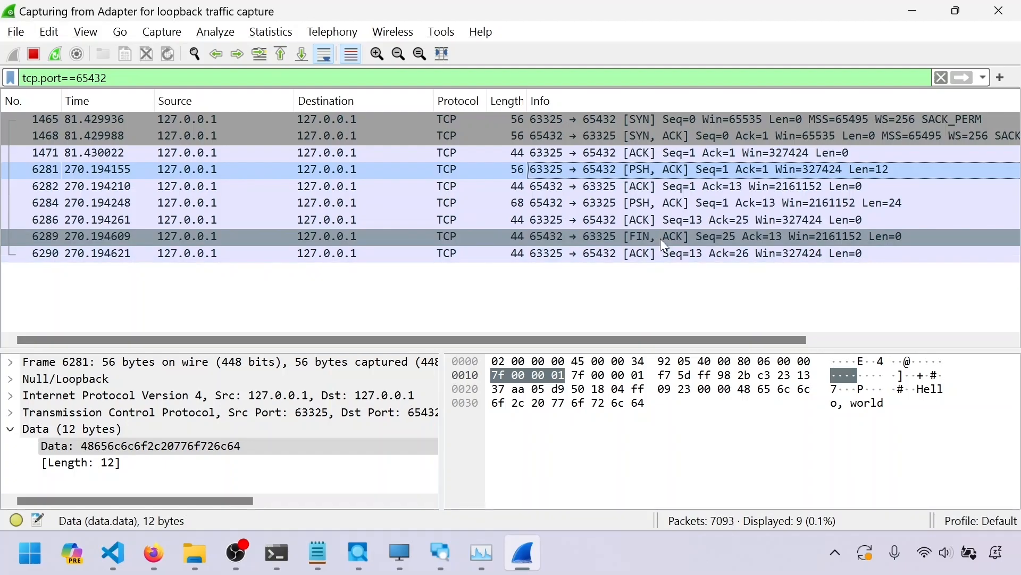
Step over the remaining client lines to finish the run and check the closing FIN packets in the capture
key(alt+Tab)
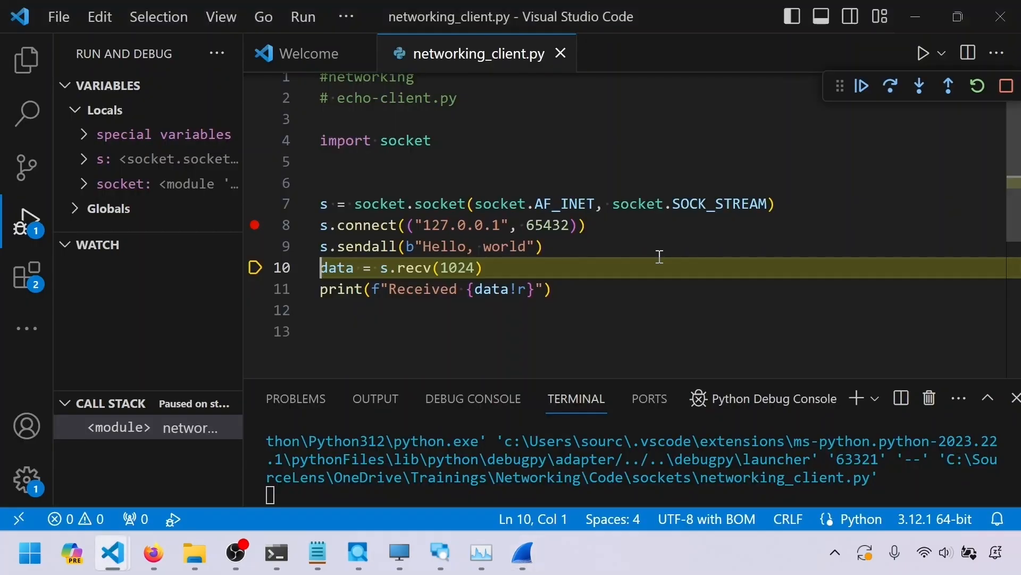
click(889, 88)
click(887, 87)
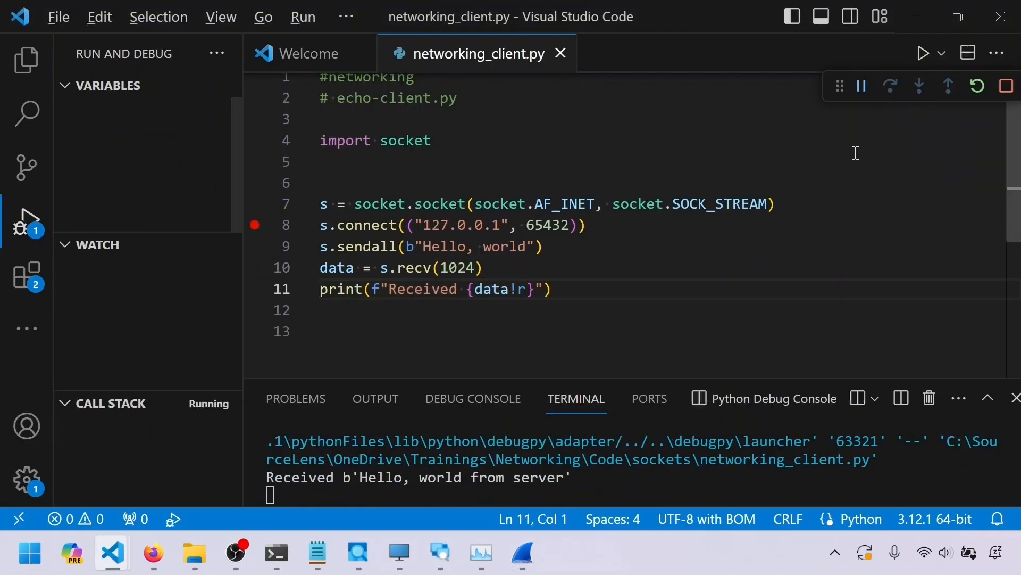
key(alt+Tab)
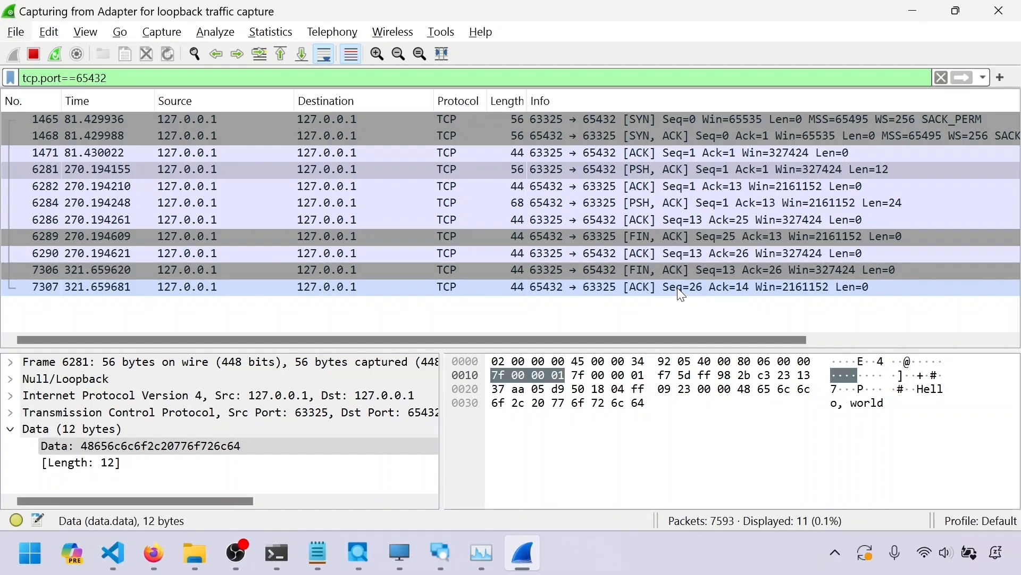
Set a breakpoint on the conn, addr = s.accept() line in ListenServer.py and start debugging the server
key(alt+Tab)
key(alt+Tab)
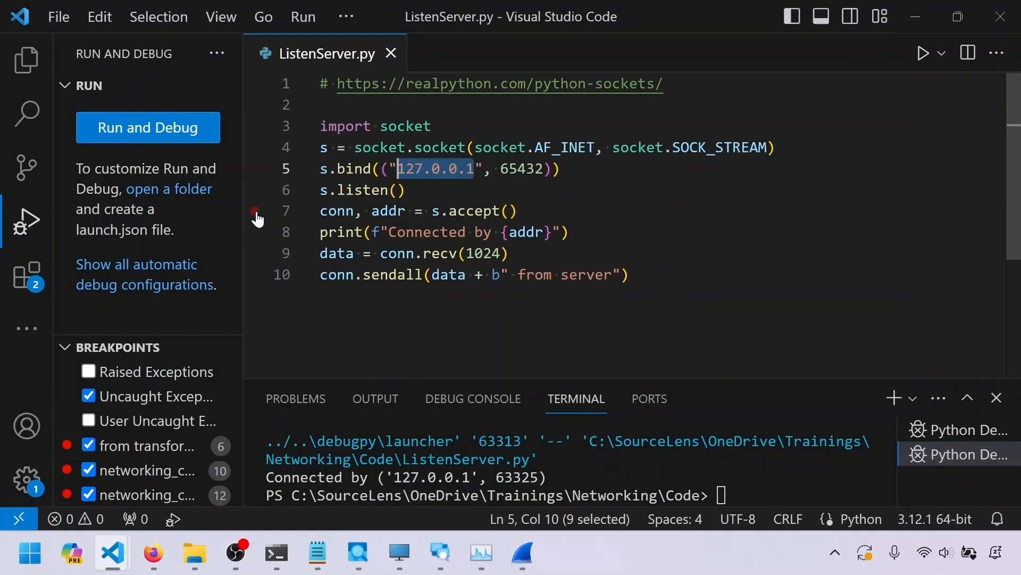
click(256, 213)
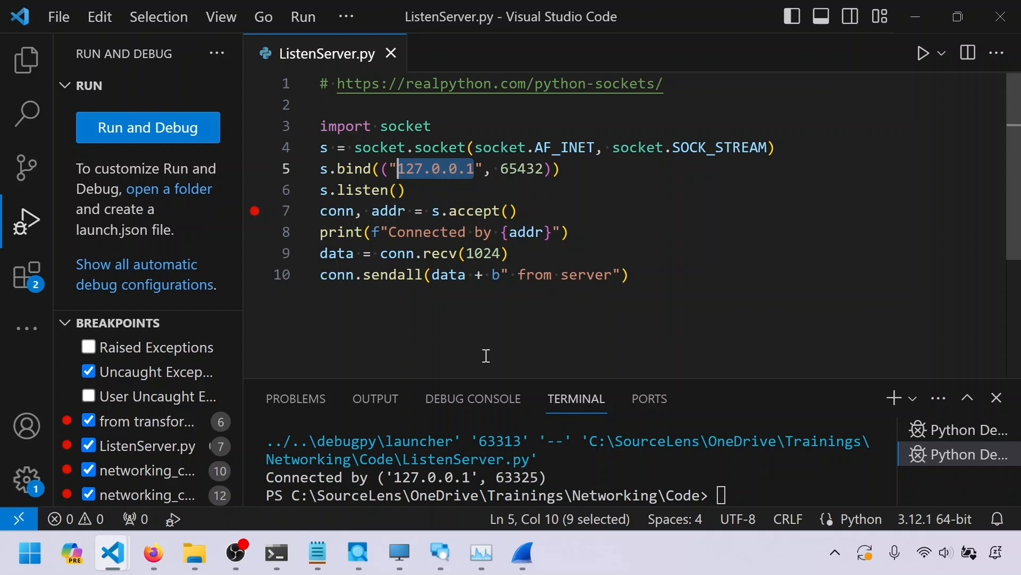
key(F5)
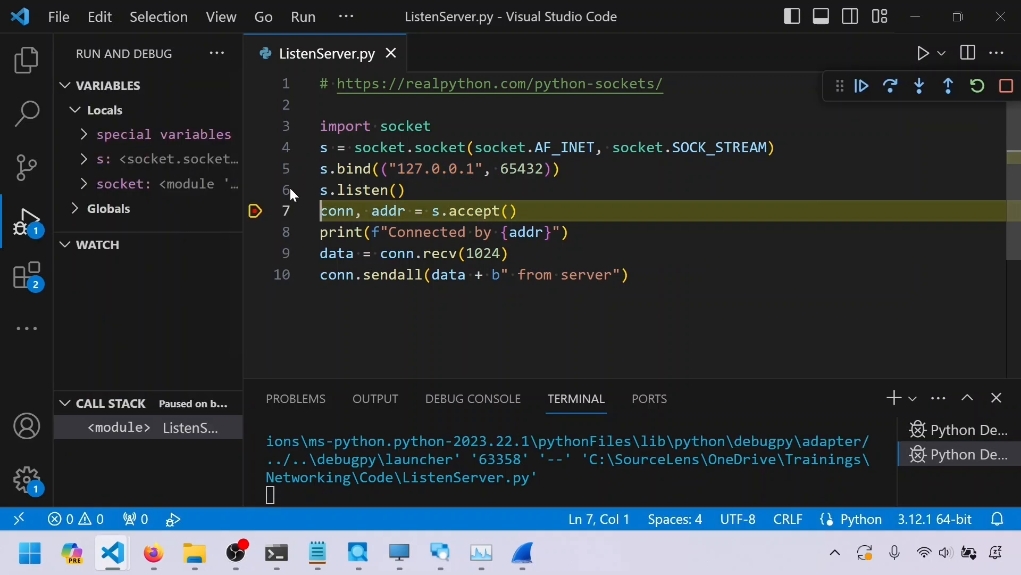
Step over the server's s.accept line so it waits for a client, then restart the packet capture
click(890, 88)
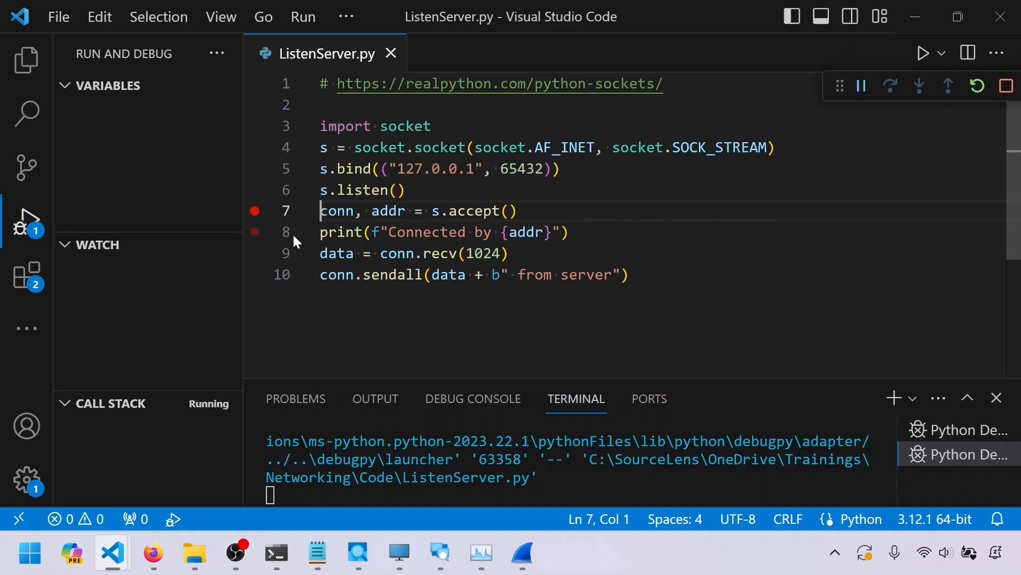
key(alt+Tab)
key(alt+Tab)
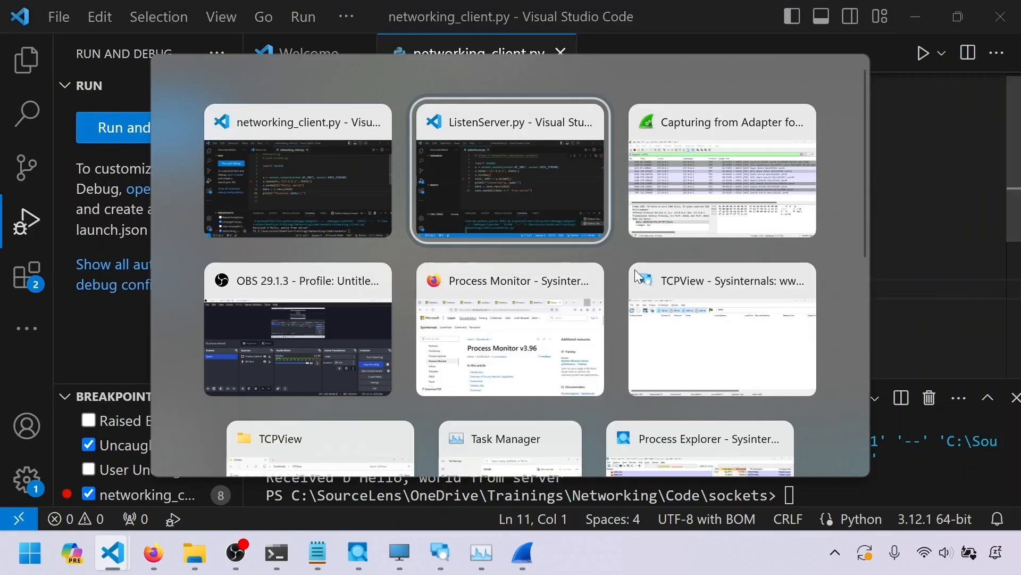
key(alt+Tab)
click(58, 54)
click(532, 286)
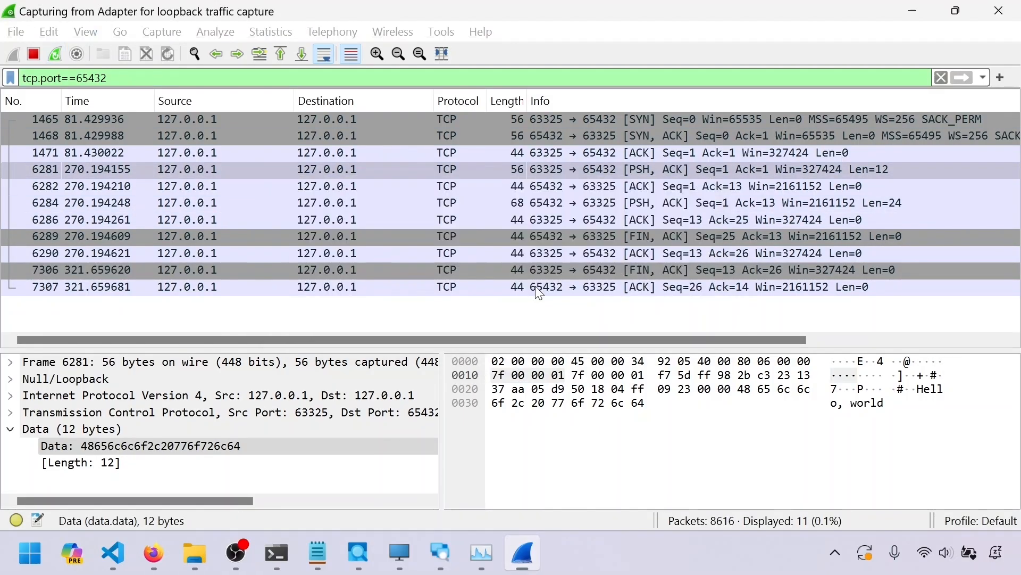
Start debugging networking_client.py so it pauses at the s.connect breakpoint
key(alt+Tab)
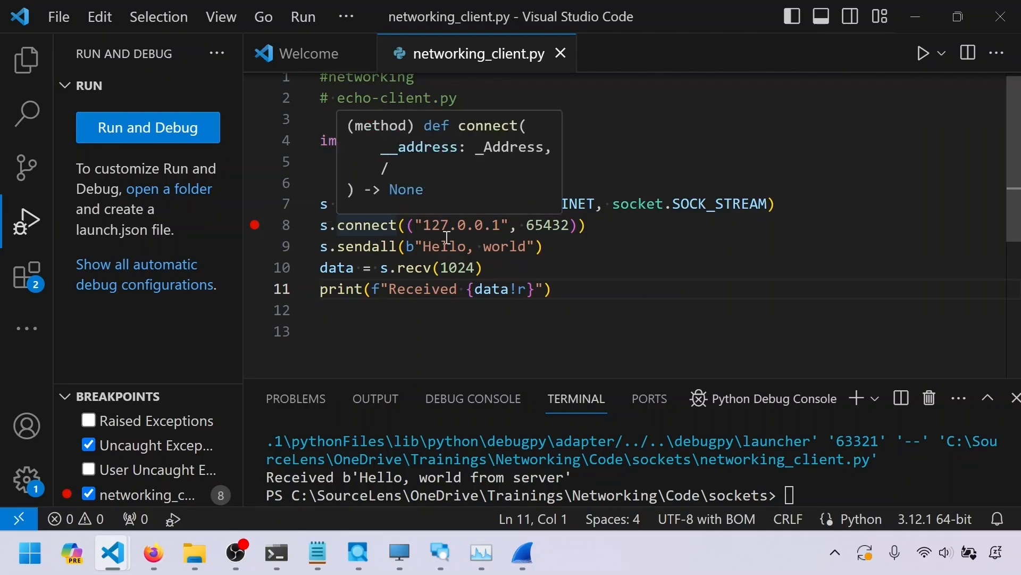
click(301, 18)
click(333, 54)
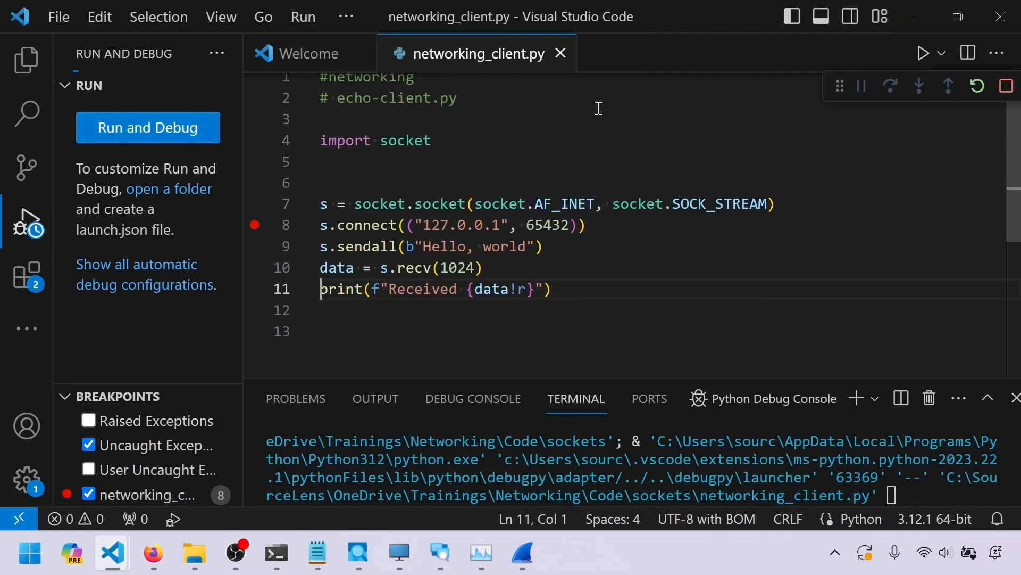
key(alt+Tab)
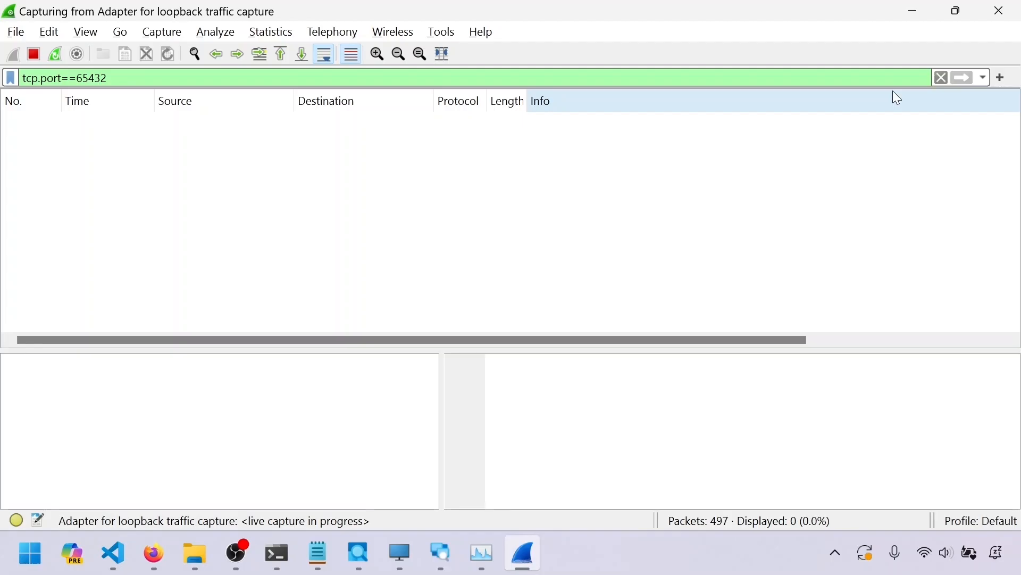
key(alt+Tab)
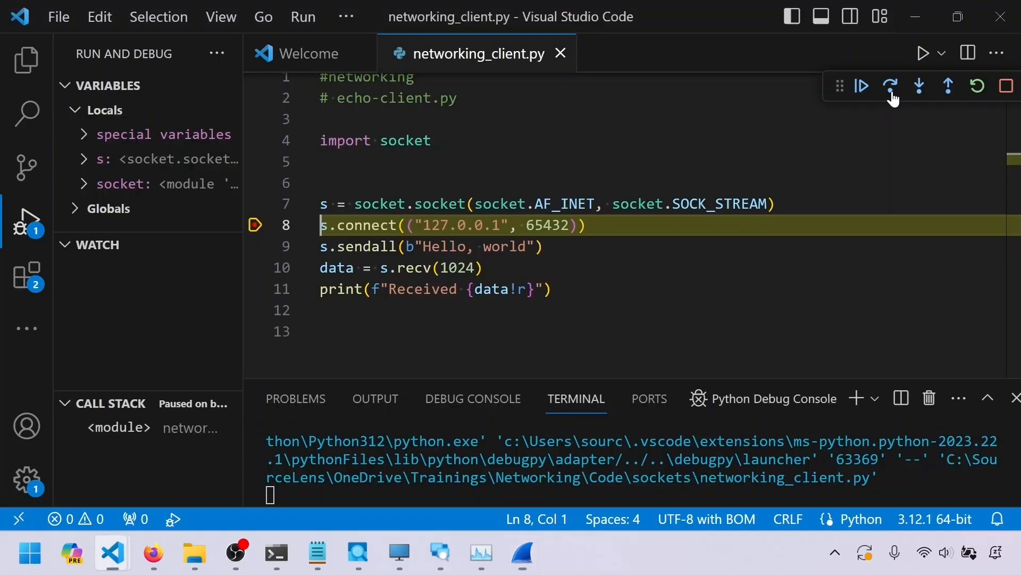
Step over s.connect in the client and view the new three-packet handshake in the capture
click(892, 89)
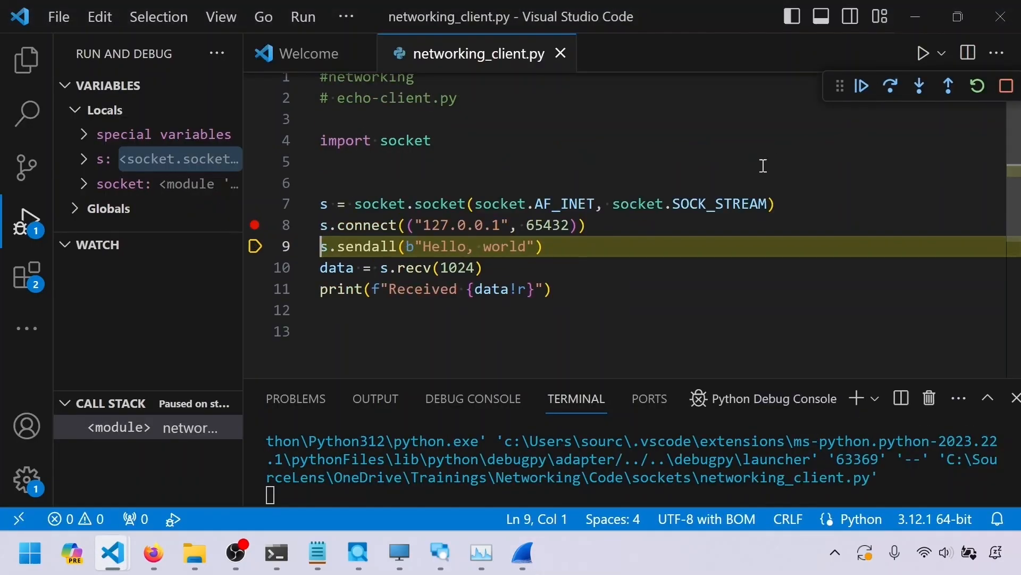
key(alt+Tab)
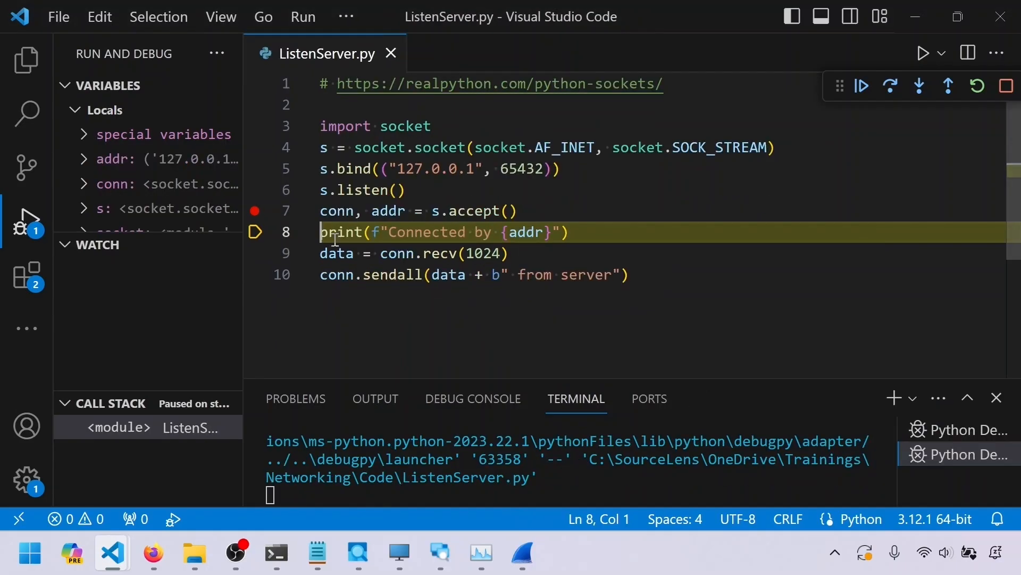
key(alt+Tab)
key(alt+Tab)
key(Tab)
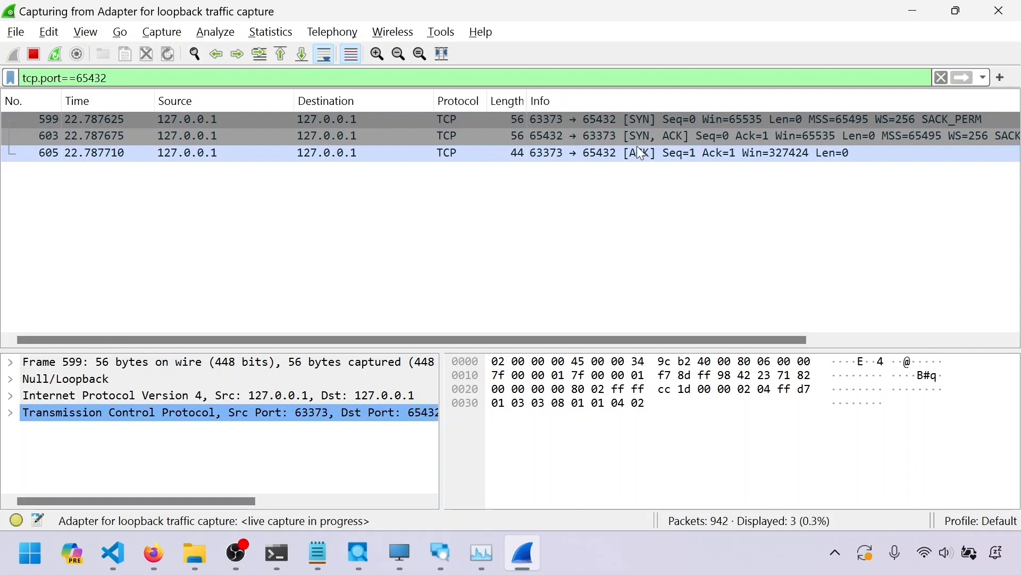
Step the server over the print line and into the blocking conn.recv call
key(alt+Tab)
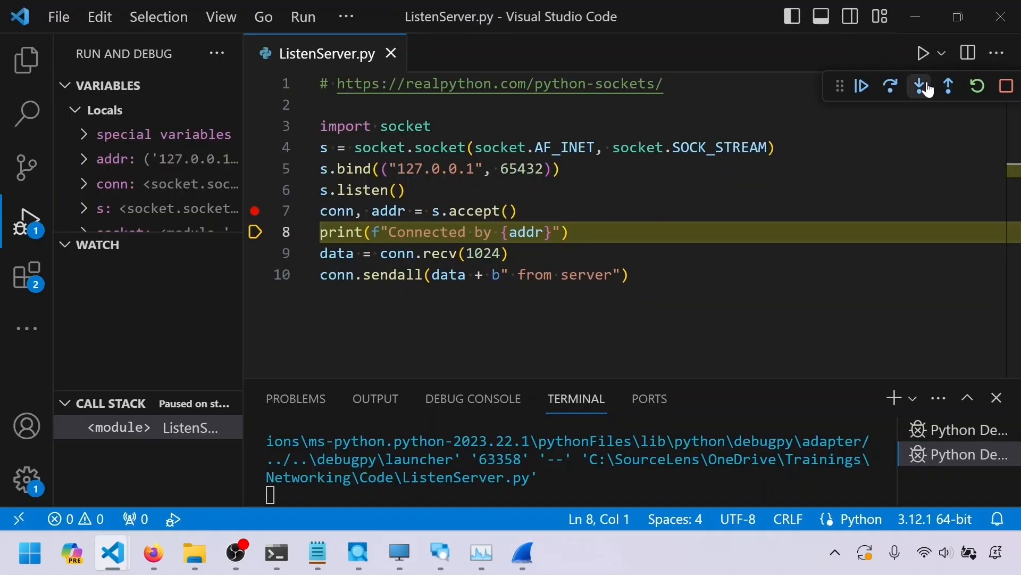
click(887, 96)
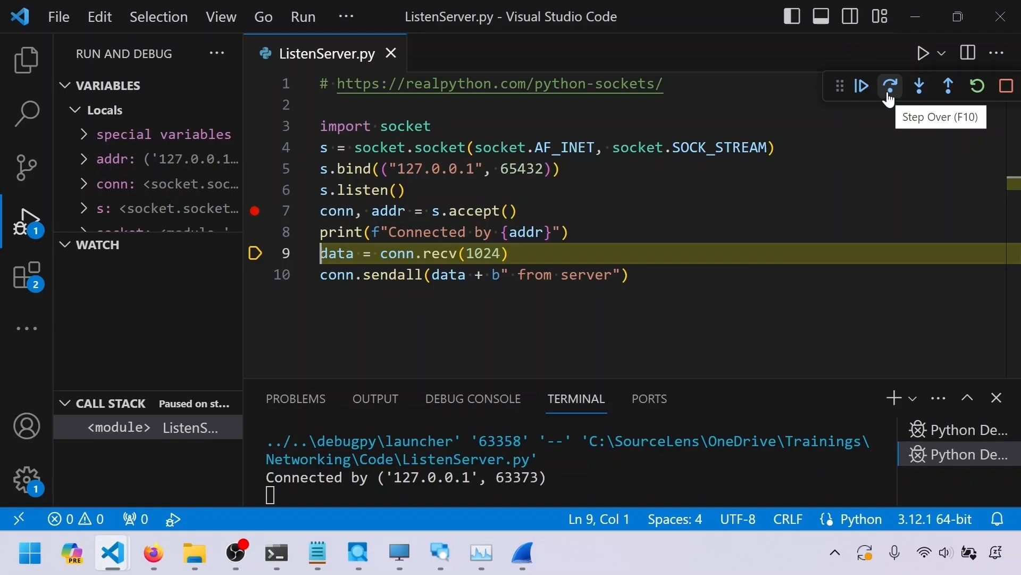
click(889, 86)
key(alt+Tab)
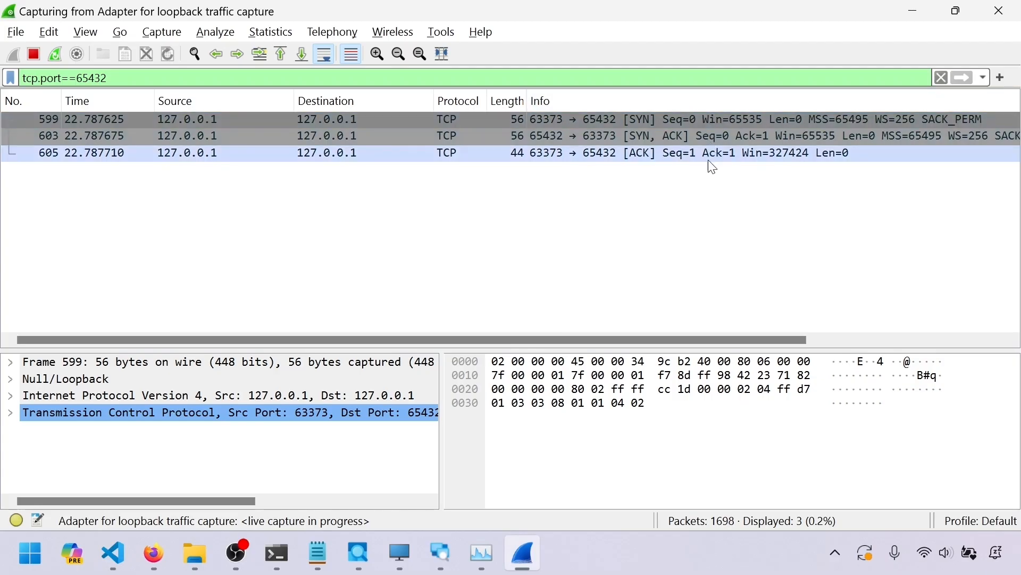
Step over s.sendall in the client to send the Hello, world data
key(alt+Tab)
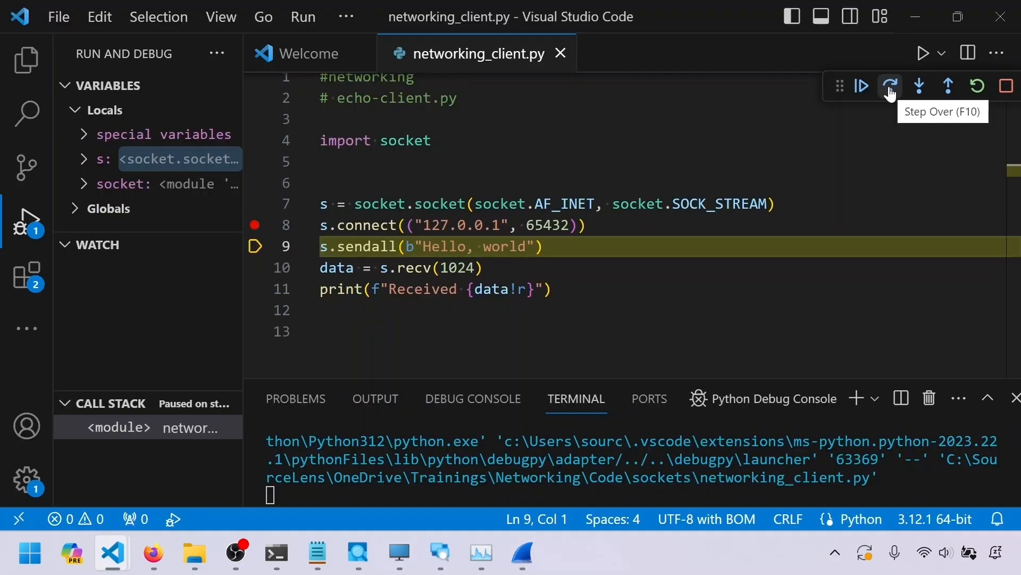
click(890, 88)
key(alt+Tab)
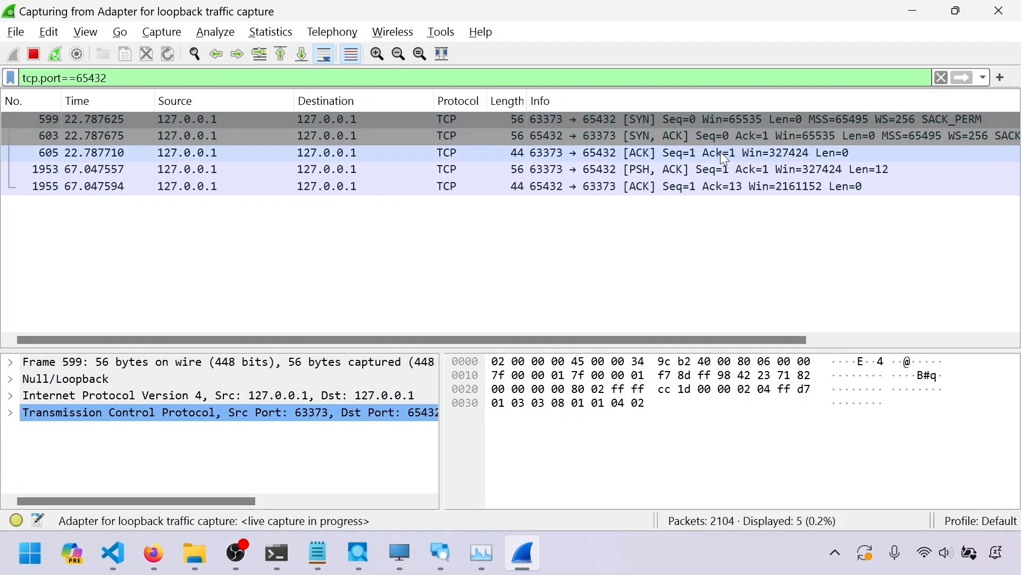
Compare the client's PSH, ACK data packet 1953 with the server's ACK packet 1955
click(712, 170)
key(Down)
key(Up)
key(Down)
key(Up)
click(718, 182)
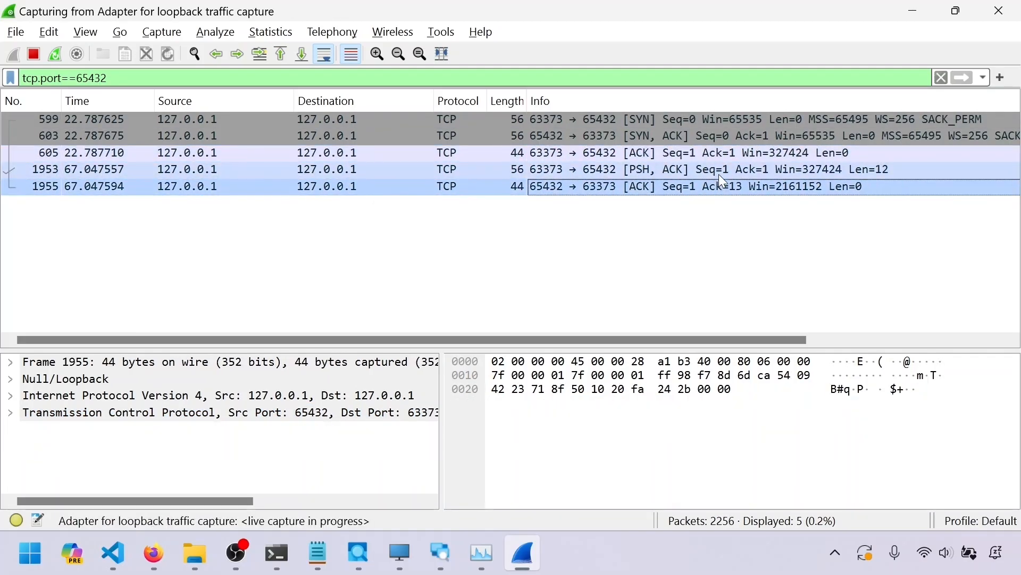
click(719, 170)
click(722, 184)
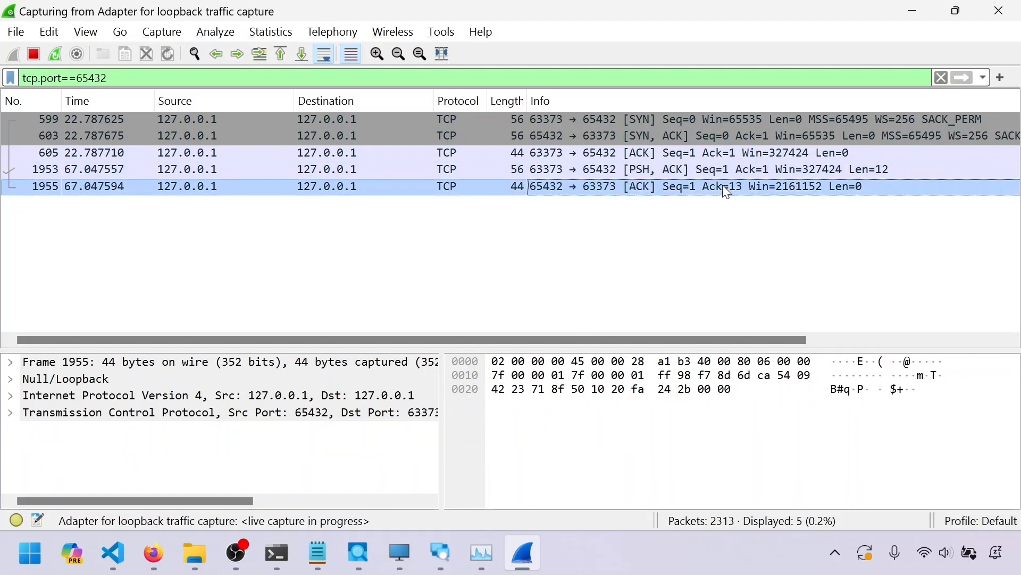
Highlight the server's conn.sendall line where it echoes the data back
key(alt+Tab)
click(724, 181)
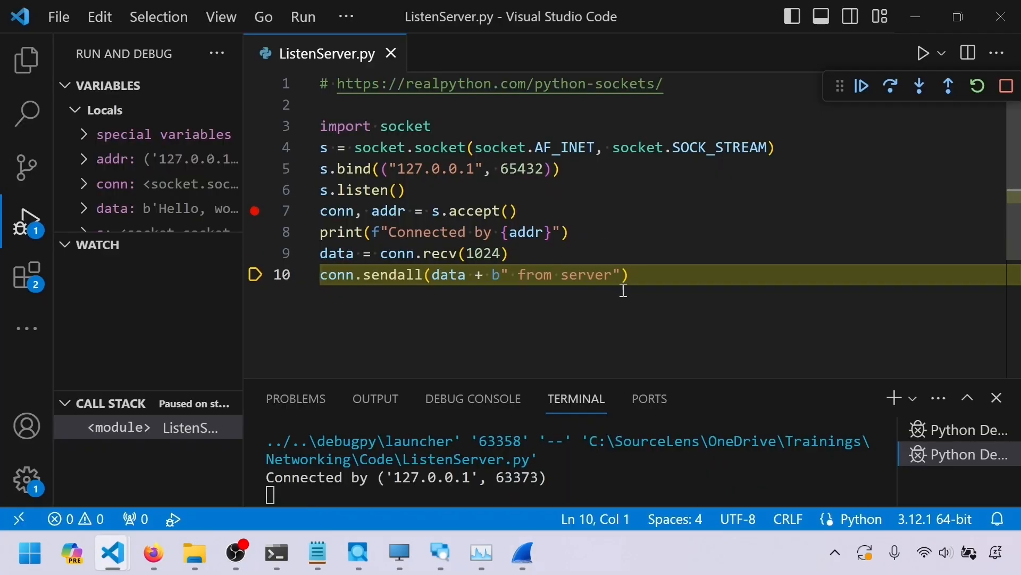
shift+click(629, 275)
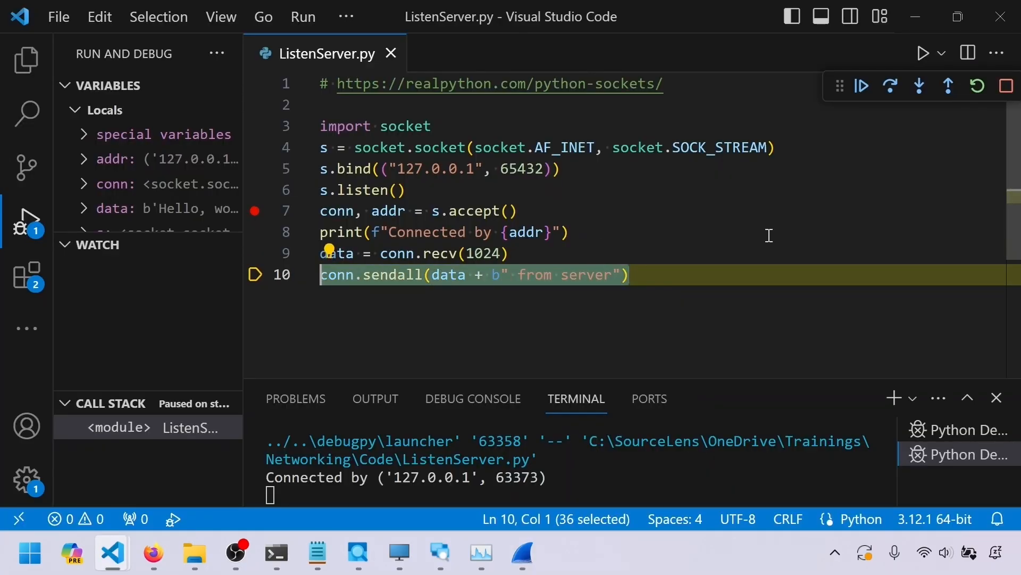
key(alt+Tab)
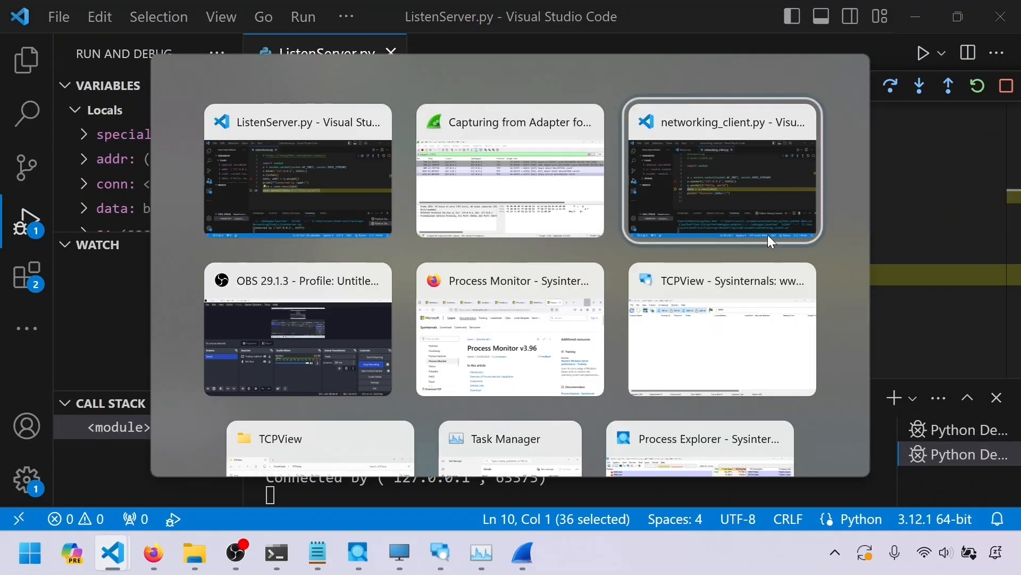
Return to Wireshark and re-select the client's data packet 1953 and the server's ACK packet 1955
click(768, 235)
drag(483, 267, 319, 267)
key(alt+Tab)
click(722, 169)
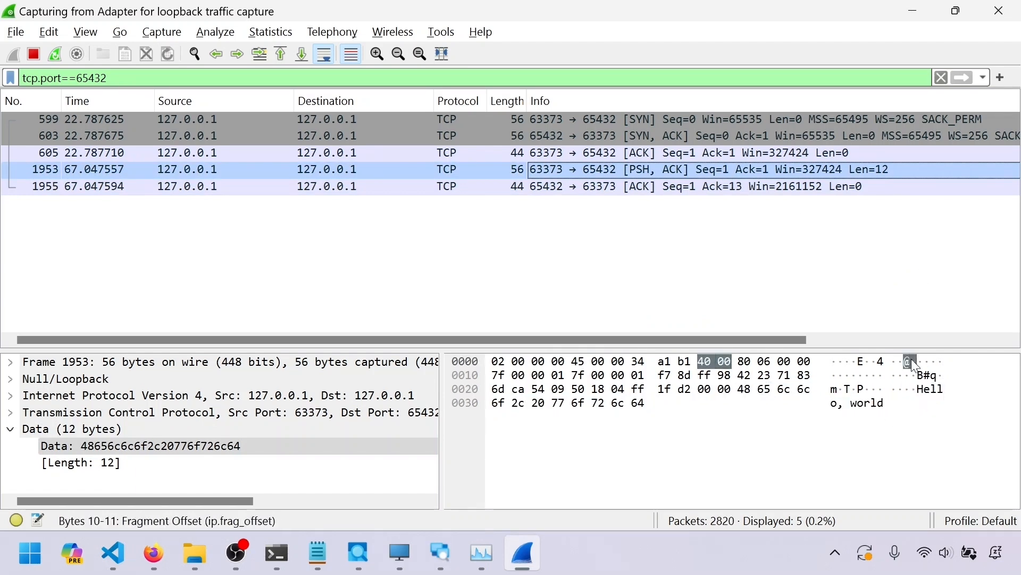
click(690, 191)
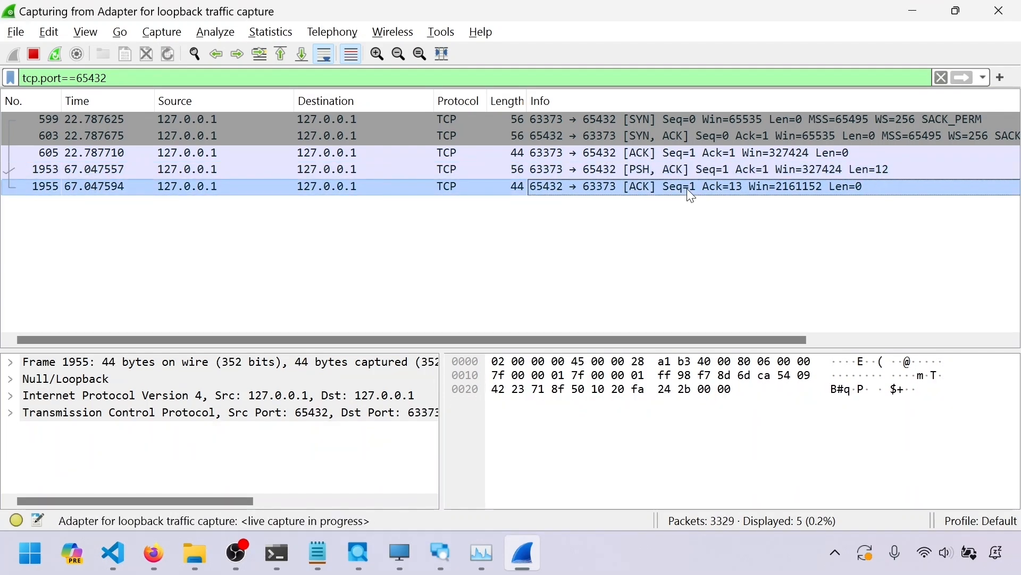
Step the server over conn.sendall so it echoes the data back to the client and finishes
key(alt+Tab)
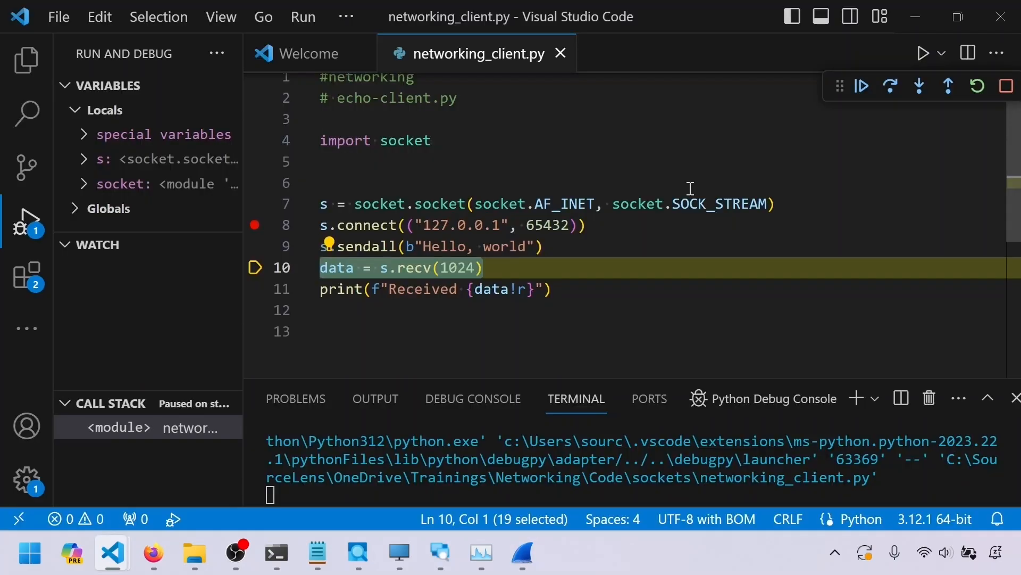
key(alt+Tab)
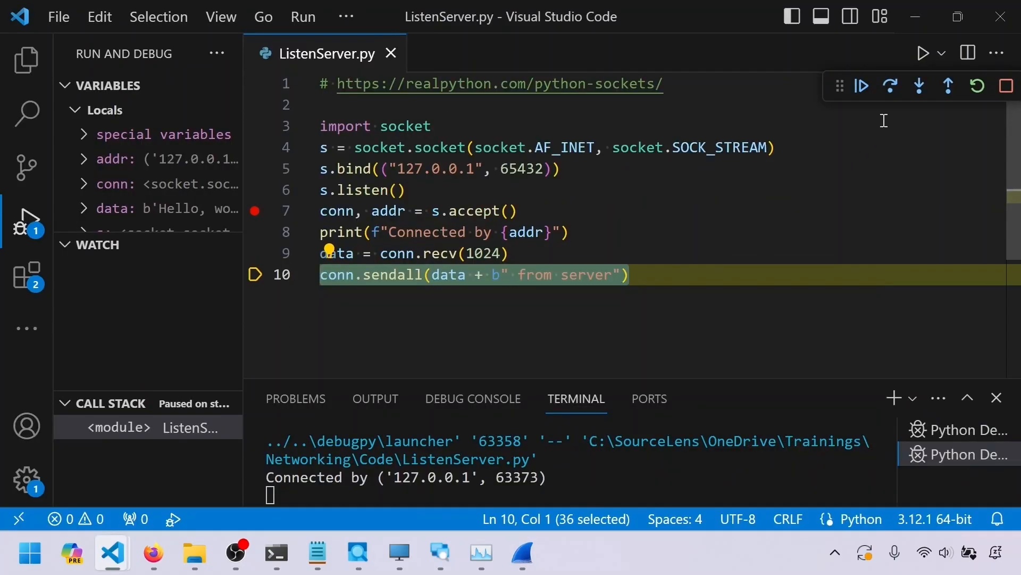
click(892, 90)
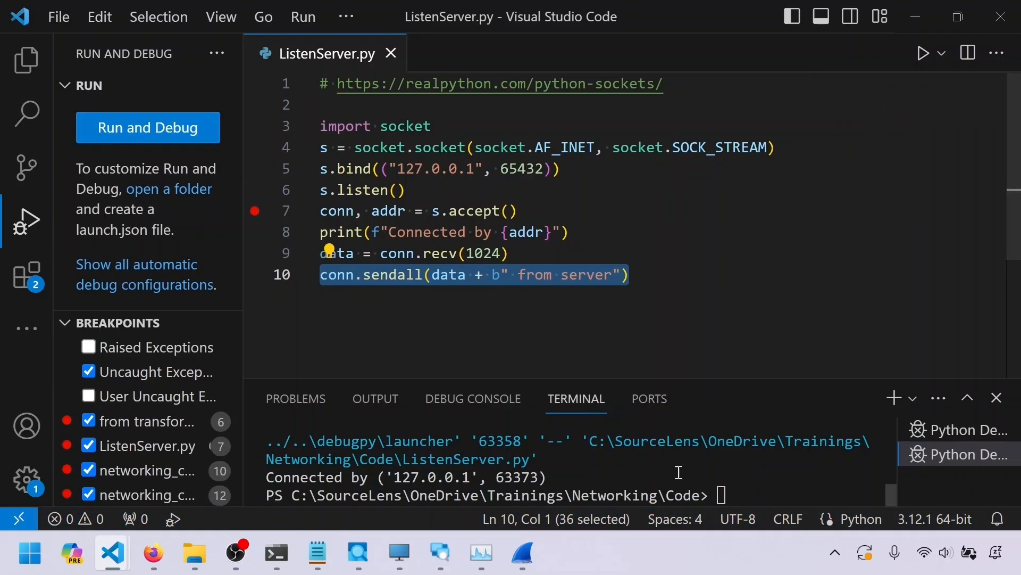
drag(599, 479, 227, 462)
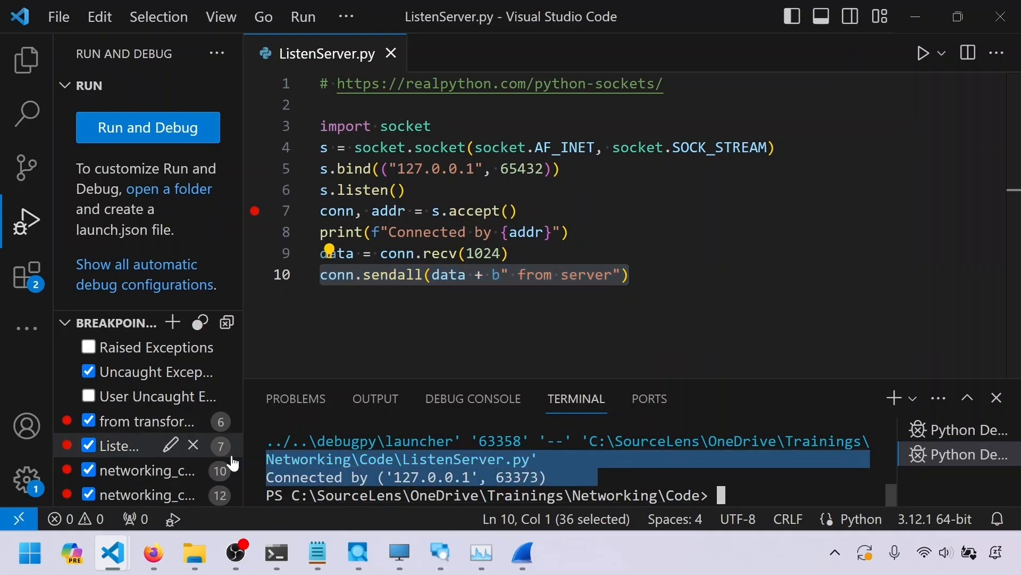
Inspect the server's echoed PSH, ACK packet 3724 with its data bytes, and the client's ACK packet 3725
key(alt+Tab)
key(alt+Tab)
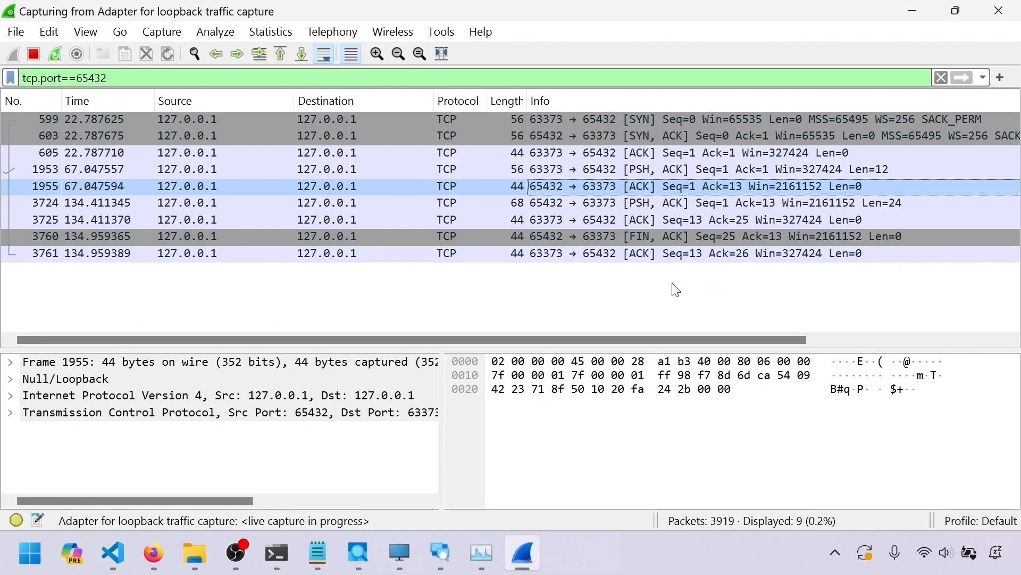
click(697, 204)
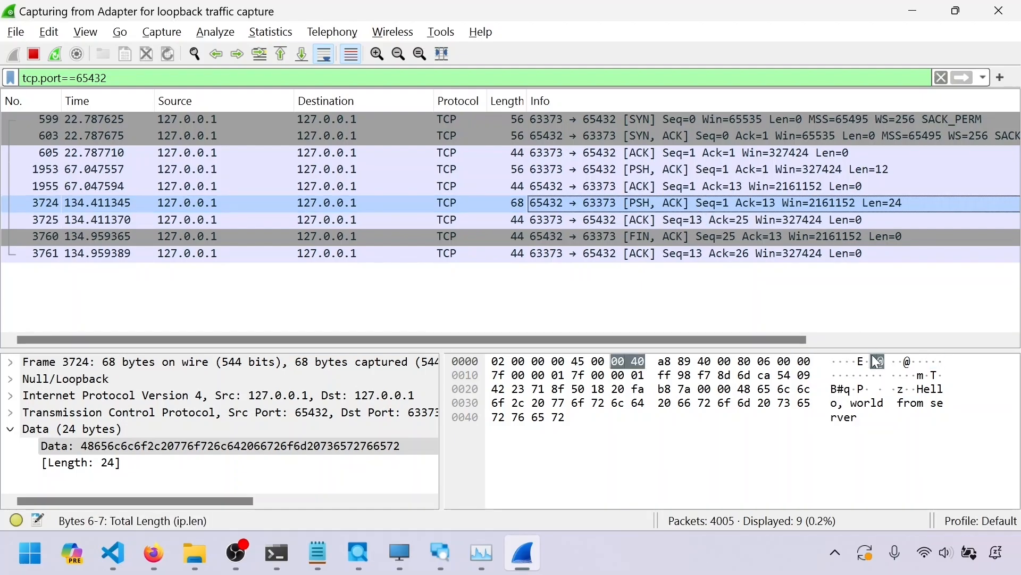
click(285, 441)
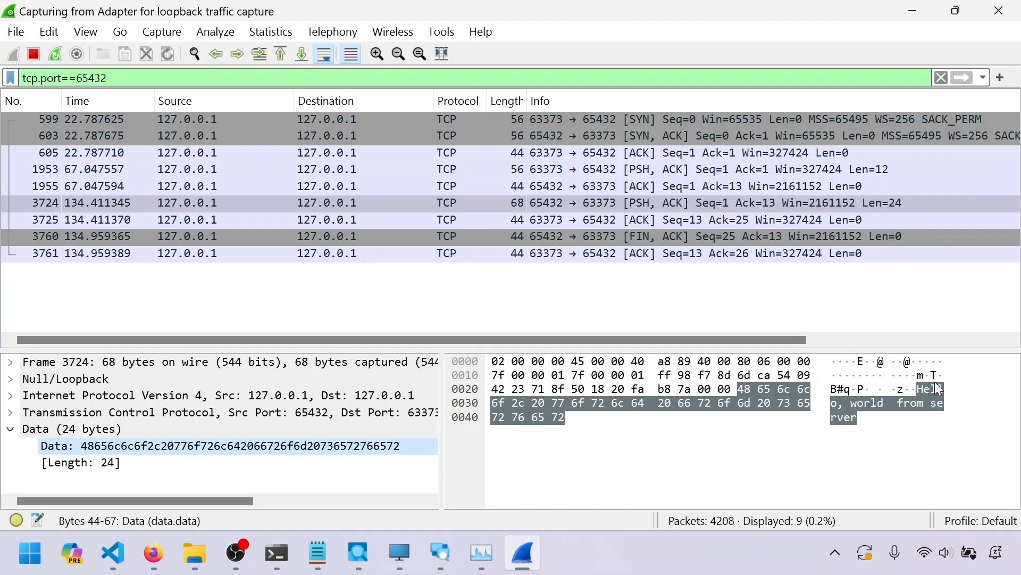
click(742, 219)
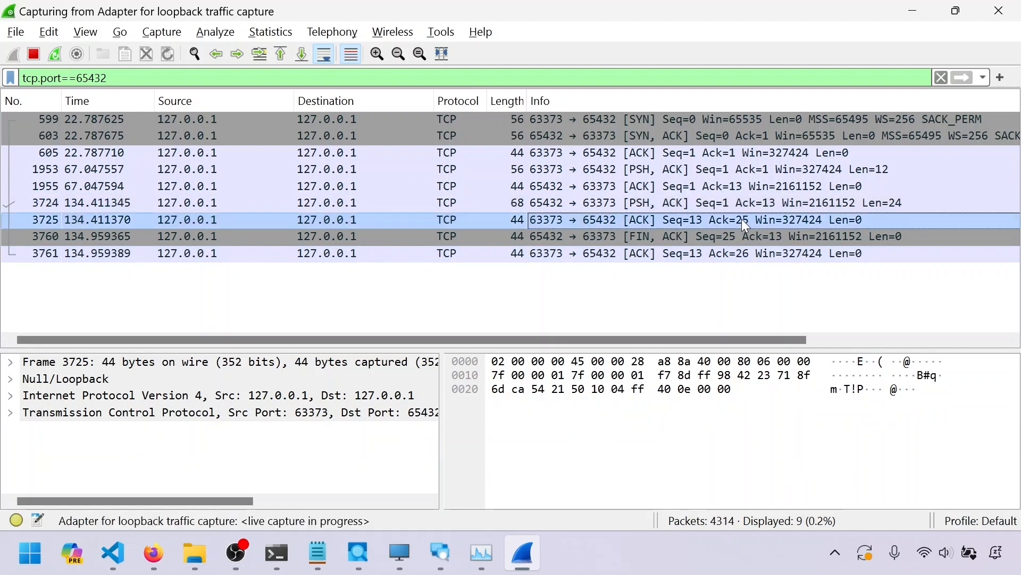
Alternate between the server's FIN, ACK packet 3760 and the client's ACK packet 3761
click(698, 238)
click(696, 251)
click(699, 238)
click(699, 250)
click(700, 234)
click(701, 252)
click(701, 237)
click(711, 252)
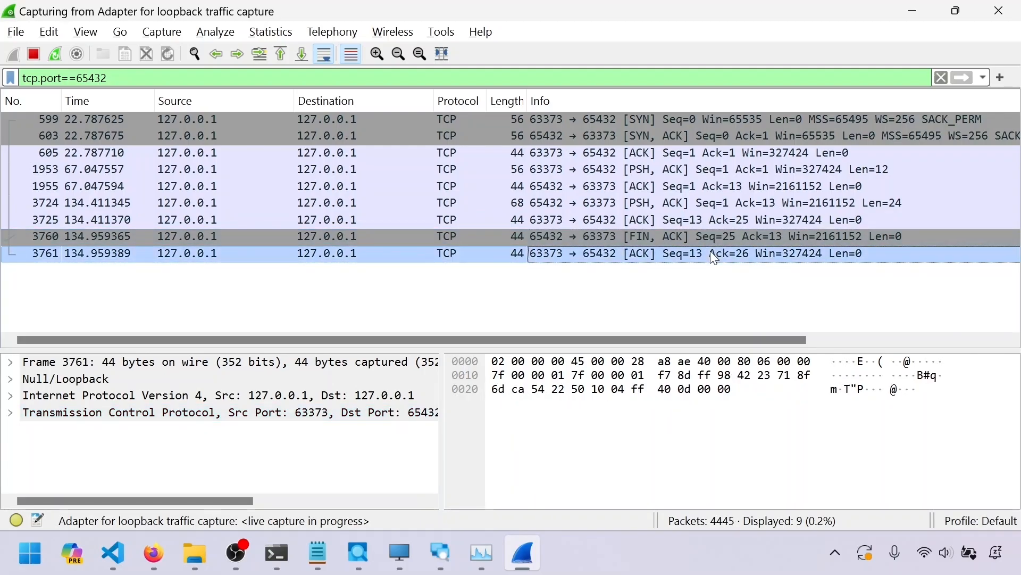
click(715, 241)
click(716, 250)
click(718, 237)
Step the client over s.recv, check the received data variable, then step over the print line
key(alt+Tab)
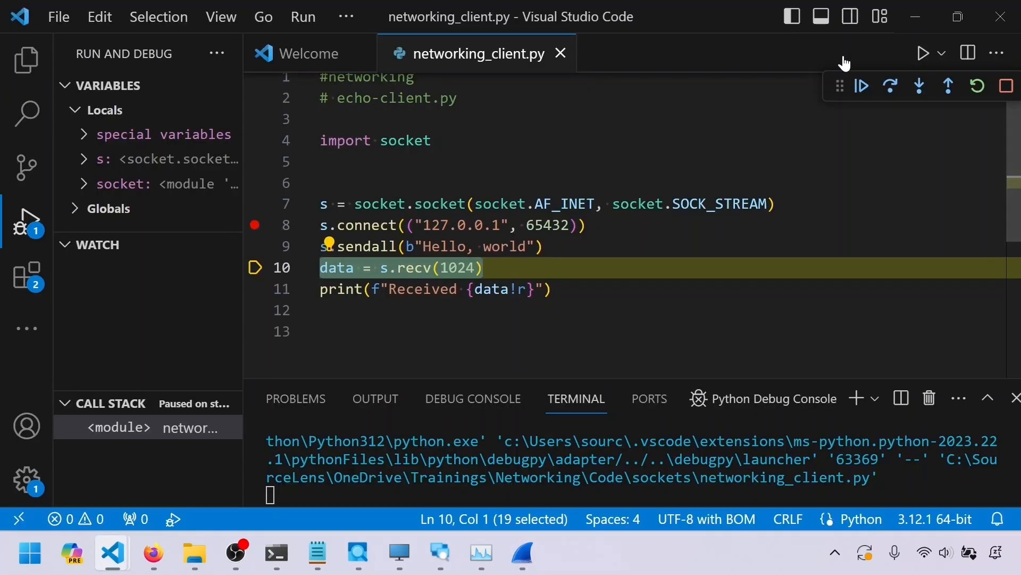
click(890, 85)
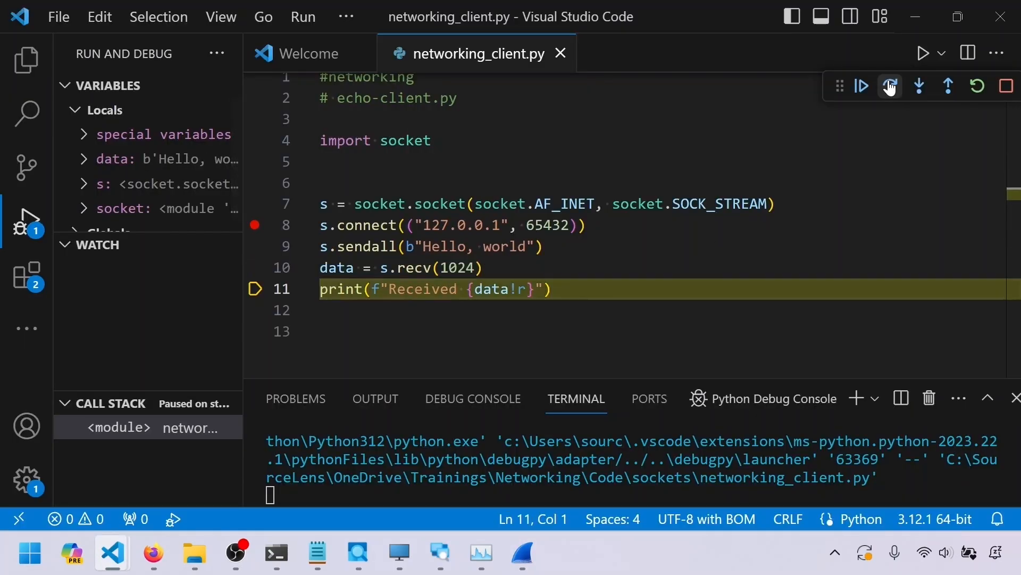
mouse_move(336, 268)
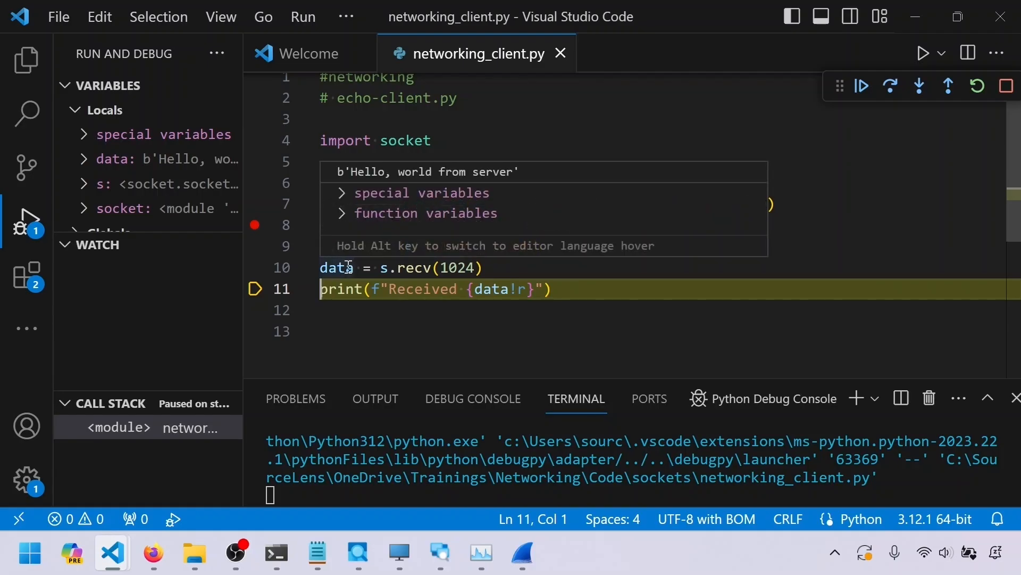
drag(349, 171, 514, 172)
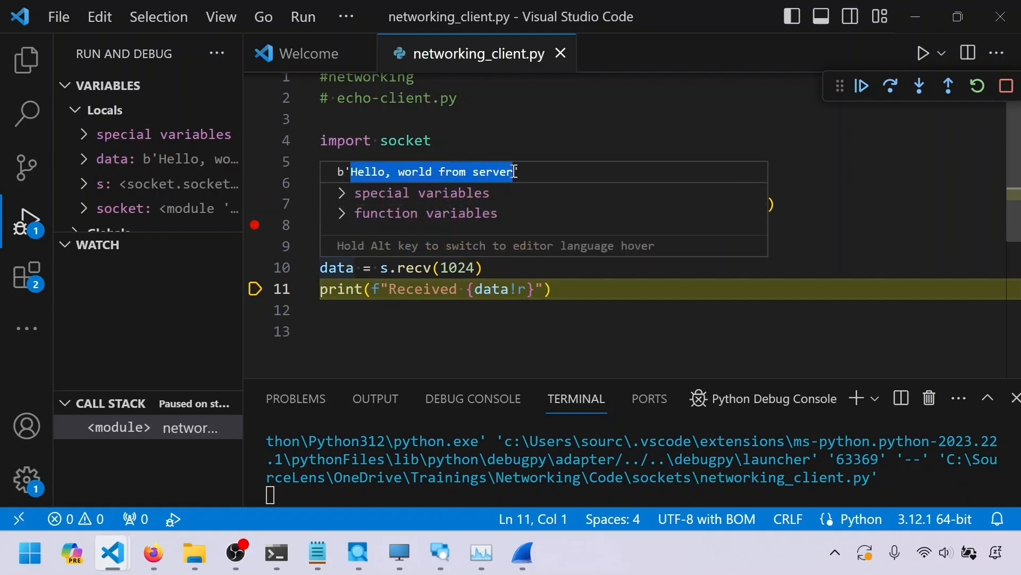
click(893, 86)
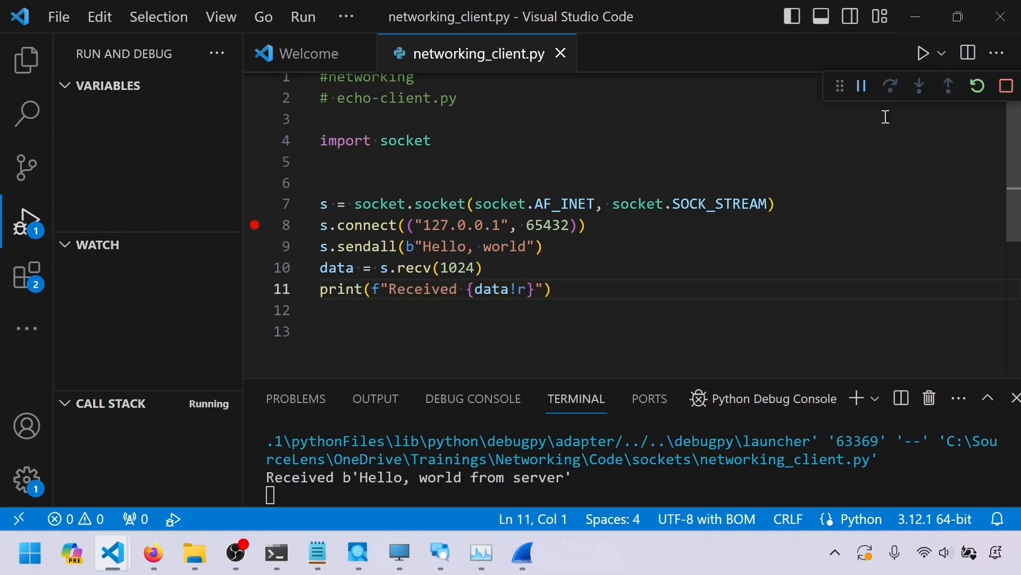
Inspect the client's FIN, ACK packet 4896 and the server's final ACK packet 4897
key(alt+Tab)
click(679, 269)
click(681, 288)
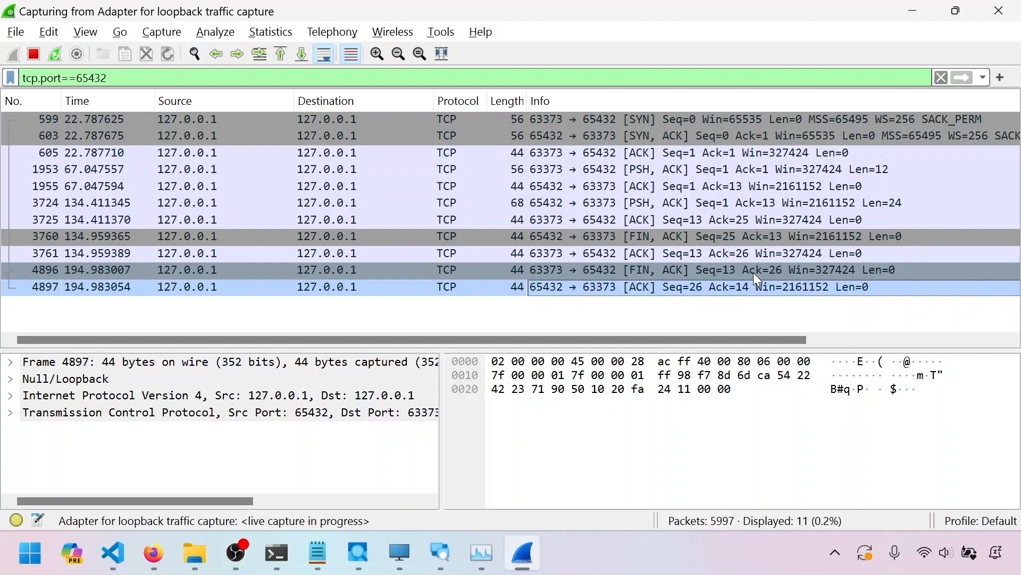
Examine data packet 1953 layer by layer: frame, Null/Loopback, IPv4, TCP and the data bytes
click(781, 167)
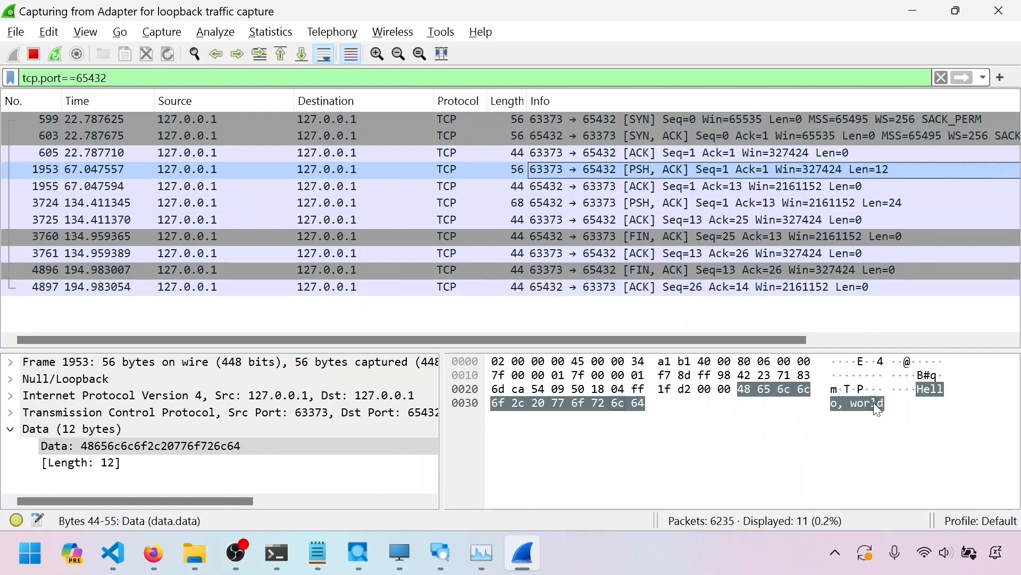
click(858, 404)
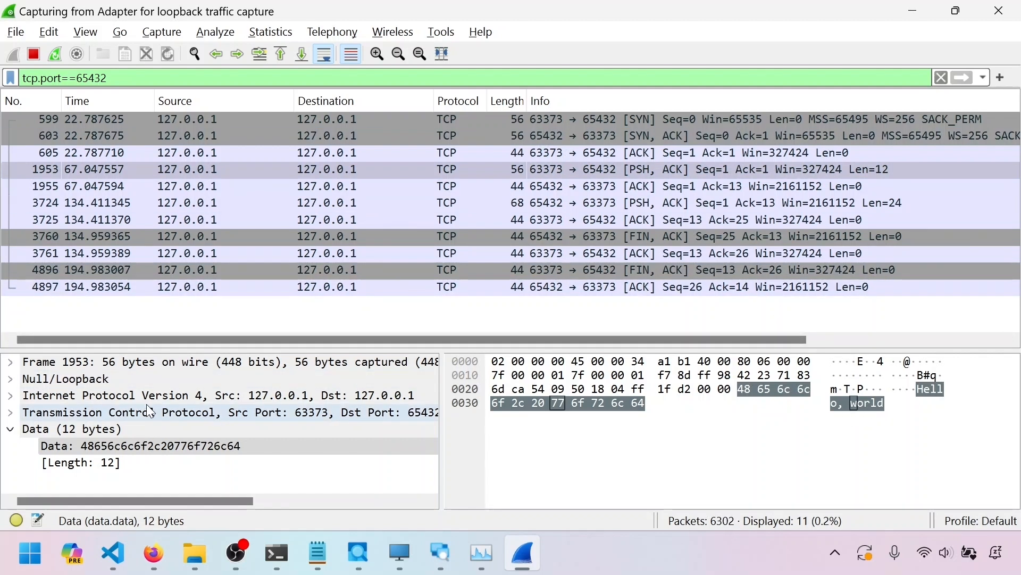
click(113, 366)
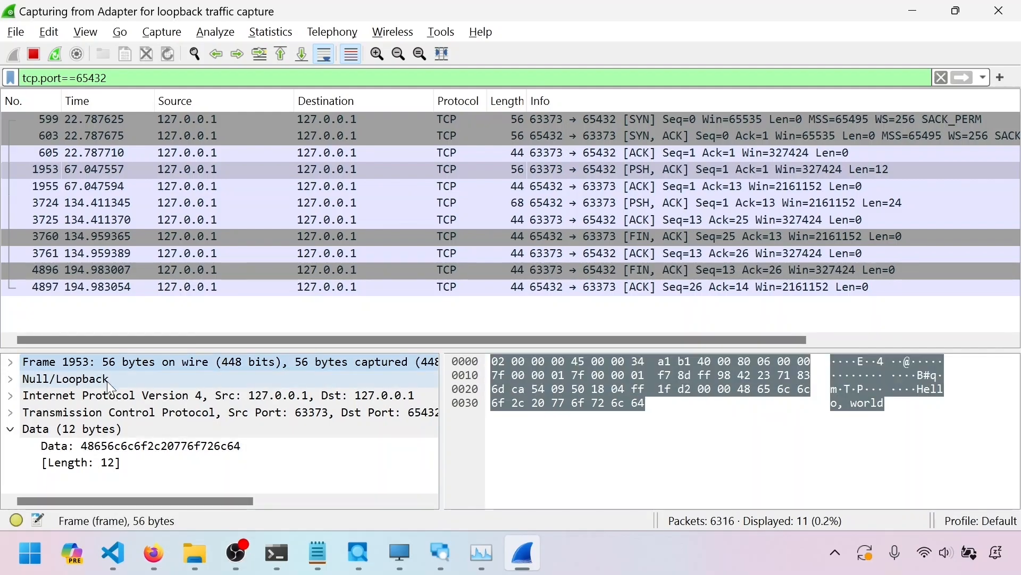
click(105, 378)
click(120, 395)
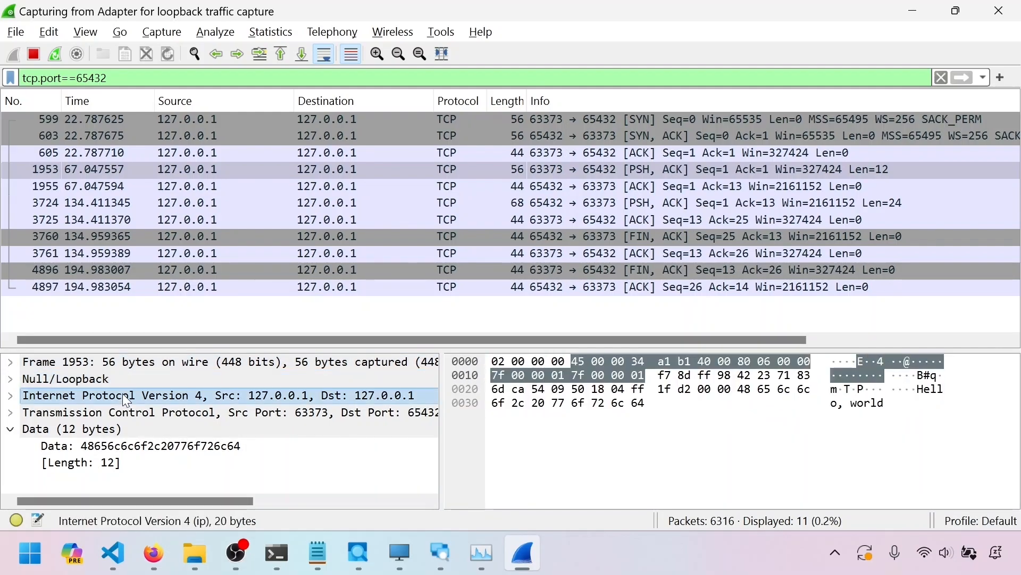
click(152, 414)
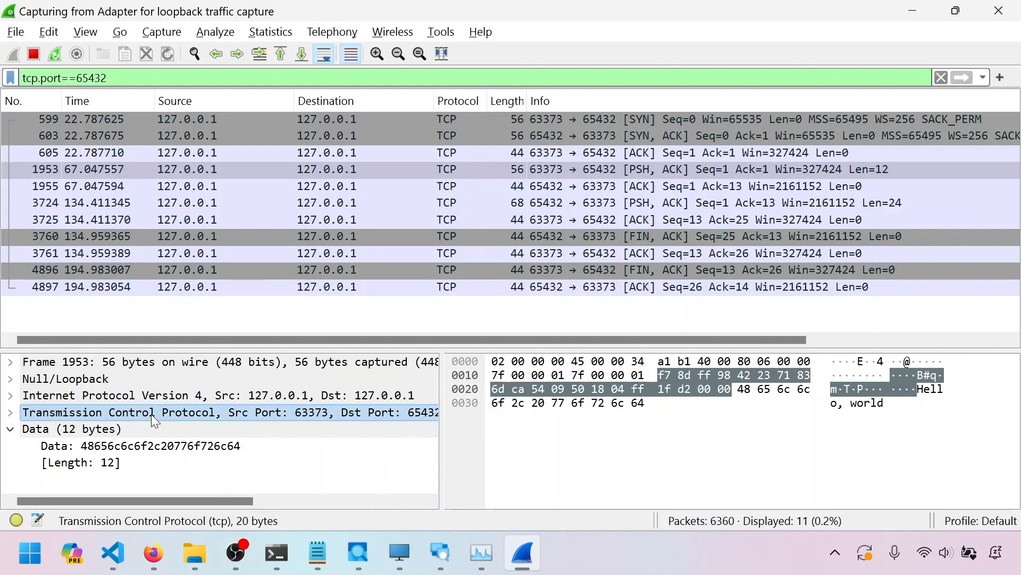
click(145, 398)
click(129, 379)
click(124, 366)
click(128, 380)
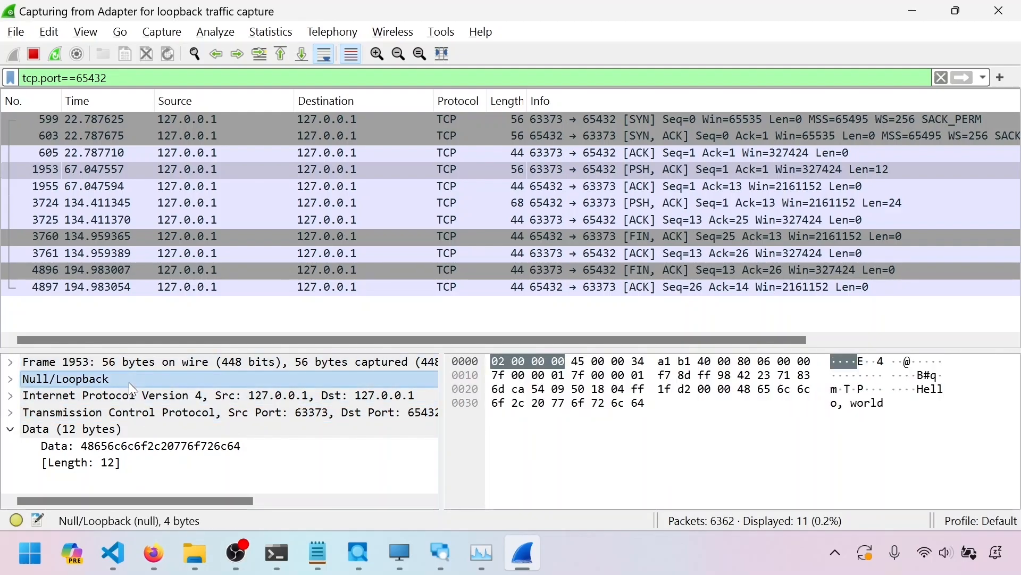
click(139, 395)
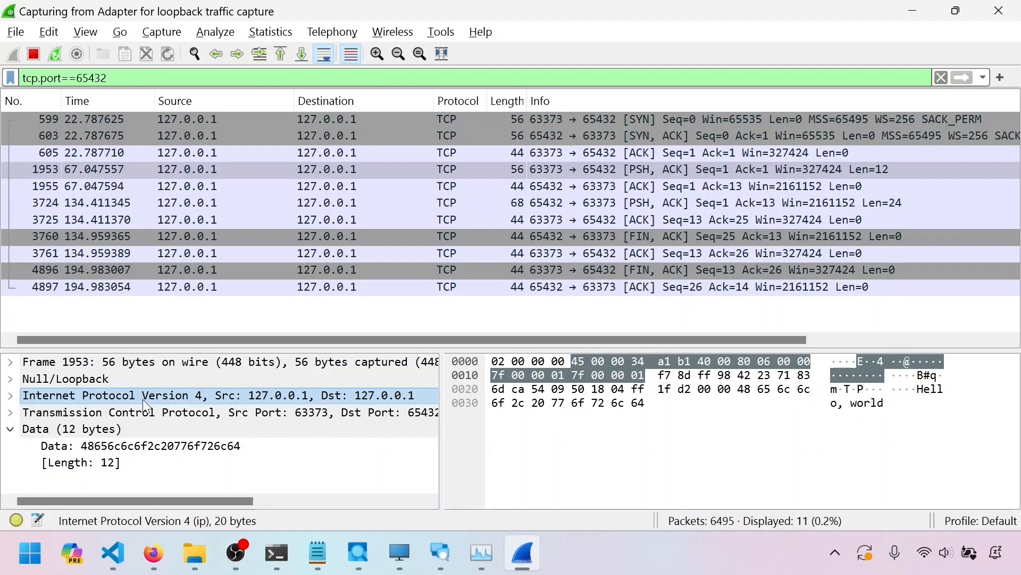
Cycle through the three-way handshake packets 599, 603 and 605
click(588, 121)
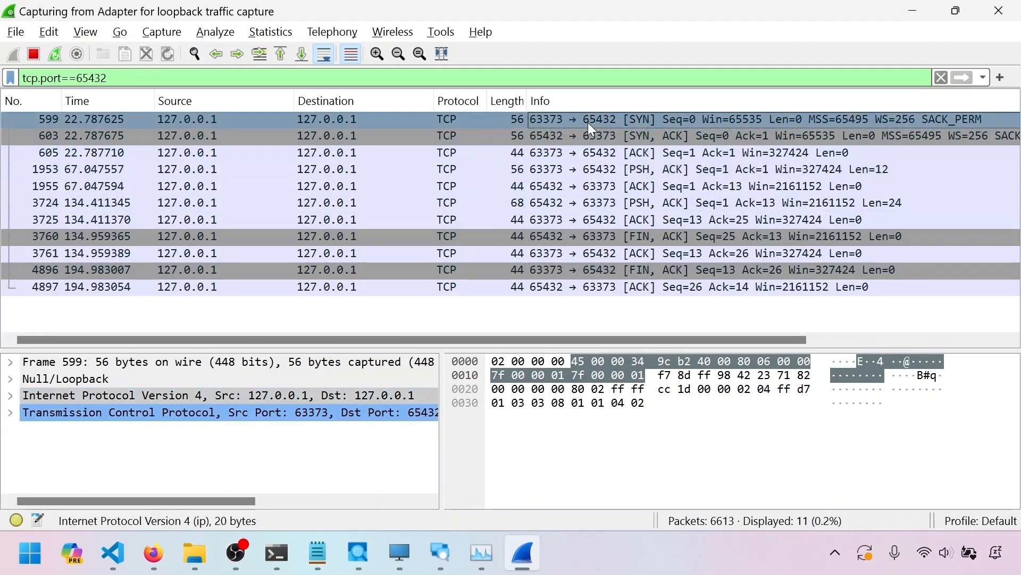
click(592, 135)
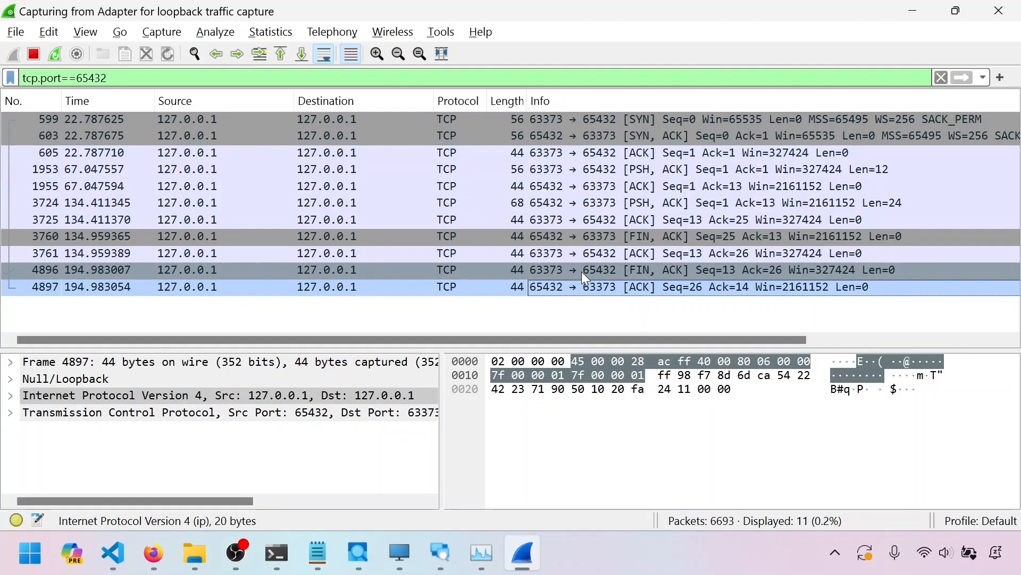
click(612, 157)
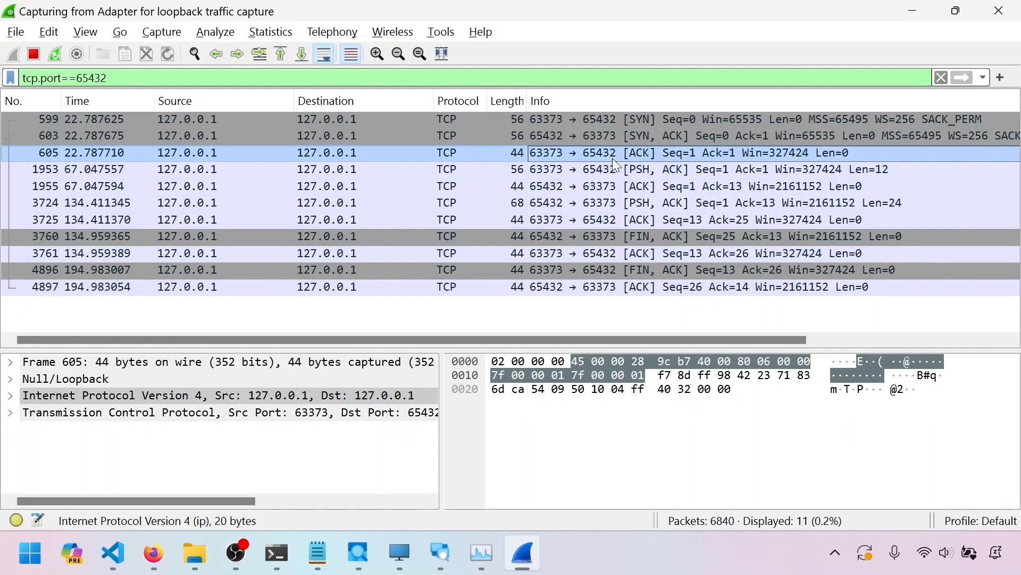
click(614, 138)
click(618, 118)
click(621, 131)
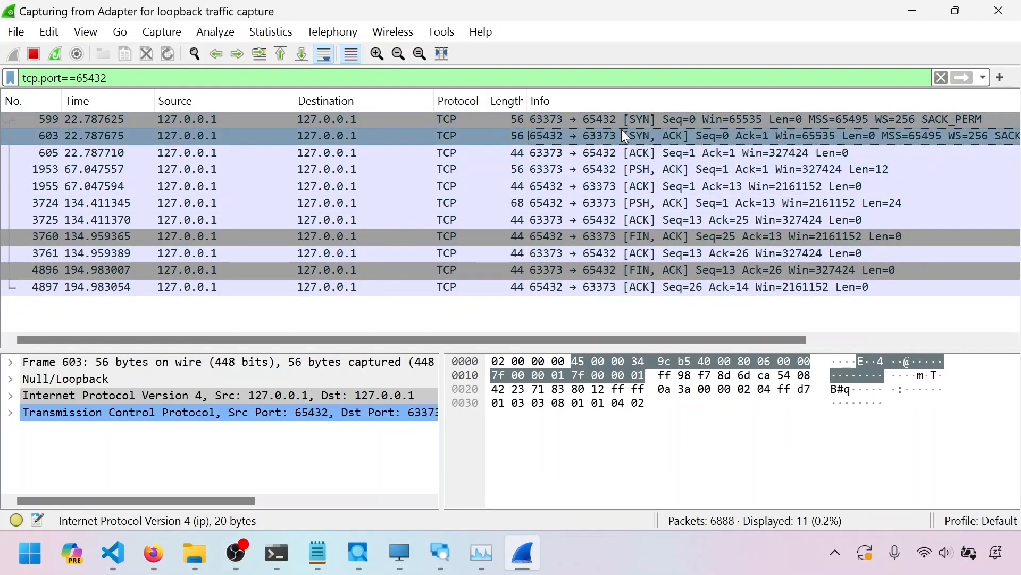
click(626, 147)
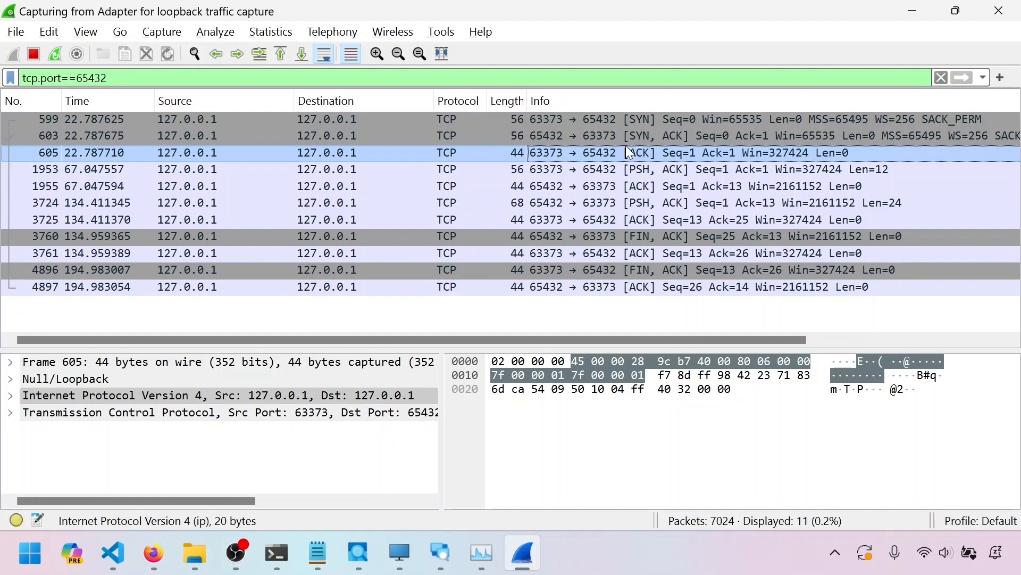
click(632, 123)
Walk through the handshake, data and acknowledgement packets of the conversation in sequence
click(669, 153)
click(674, 169)
click(673, 185)
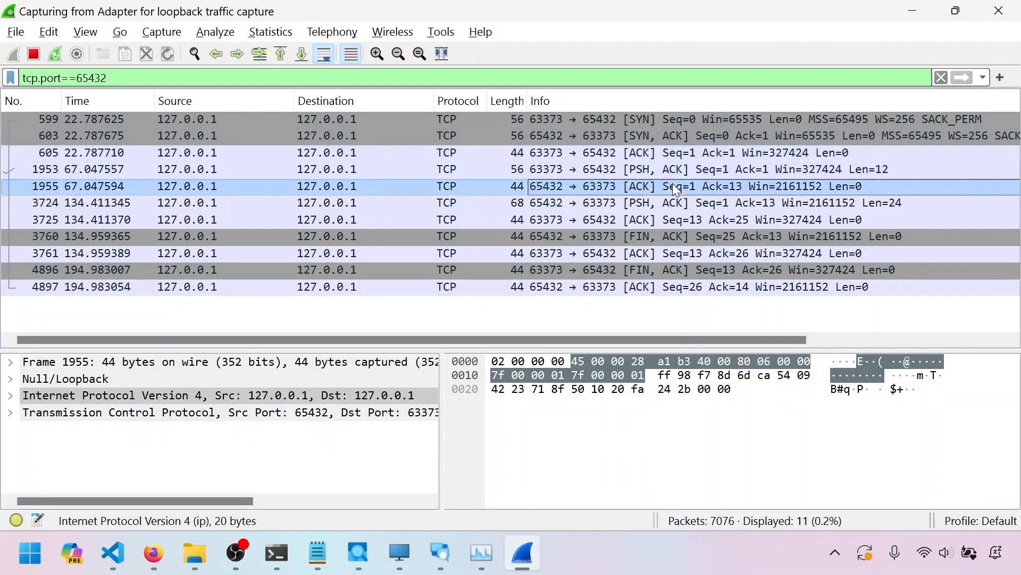
click(670, 204)
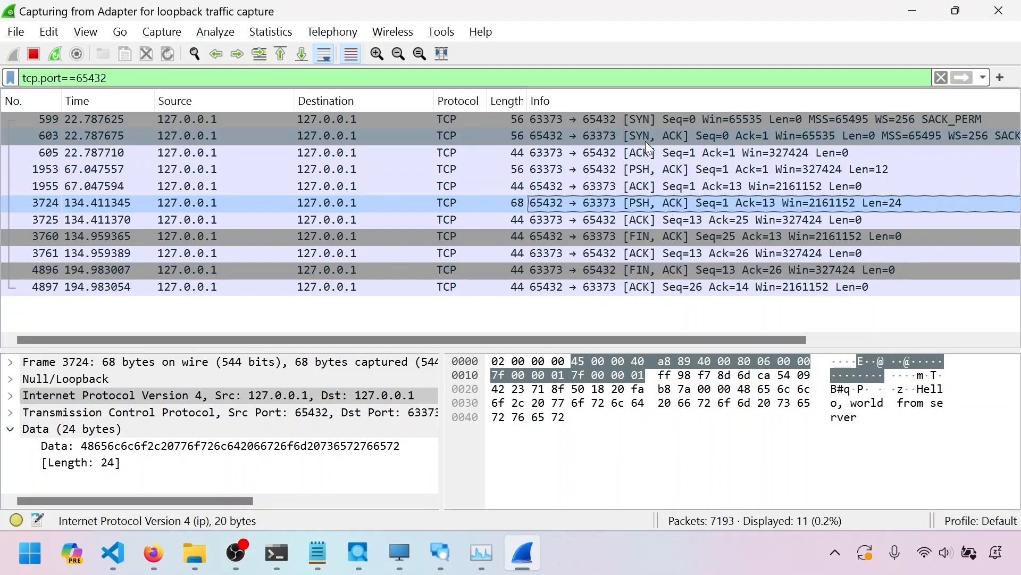
click(651, 119)
click(672, 156)
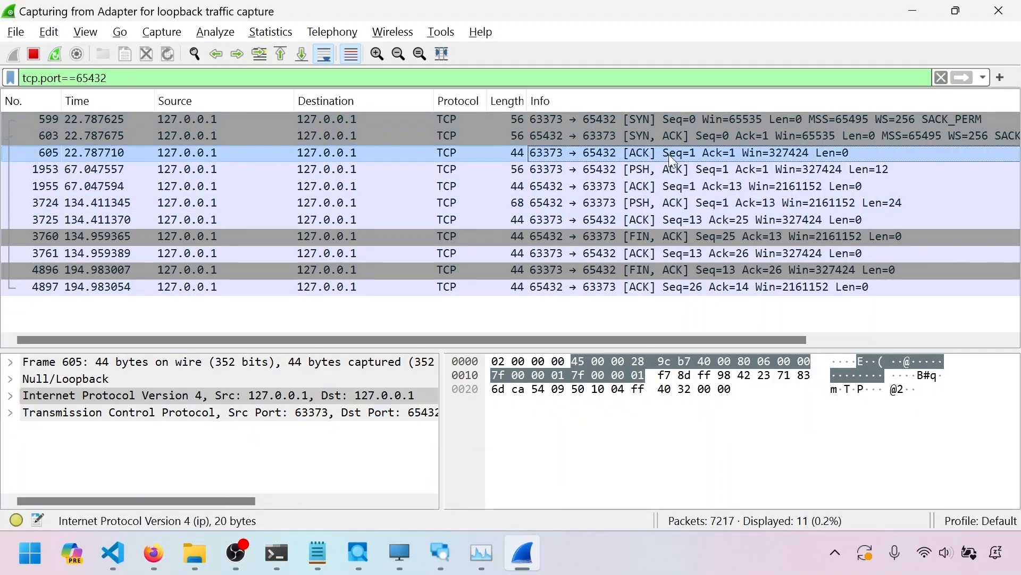
click(675, 186)
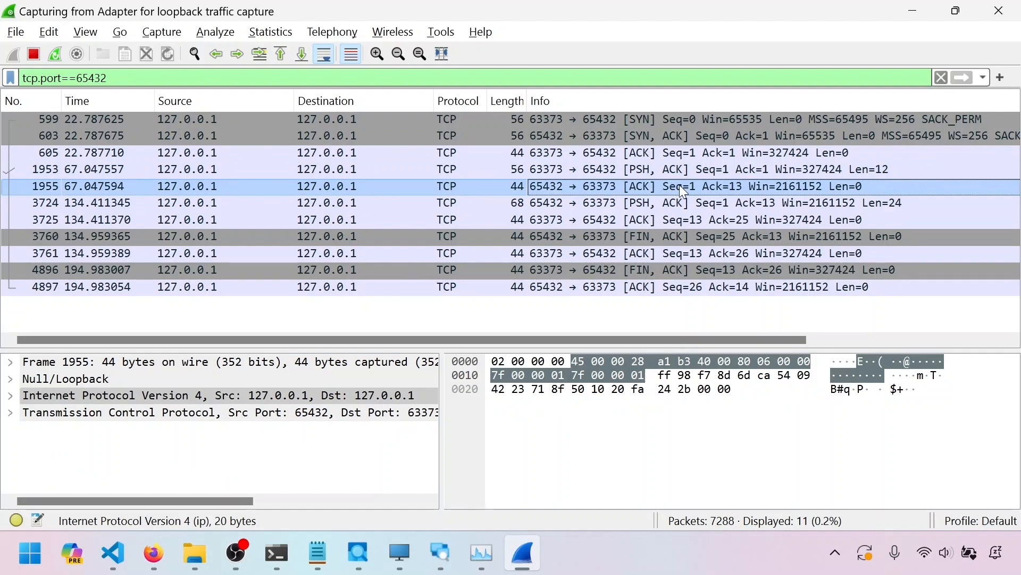
click(661, 123)
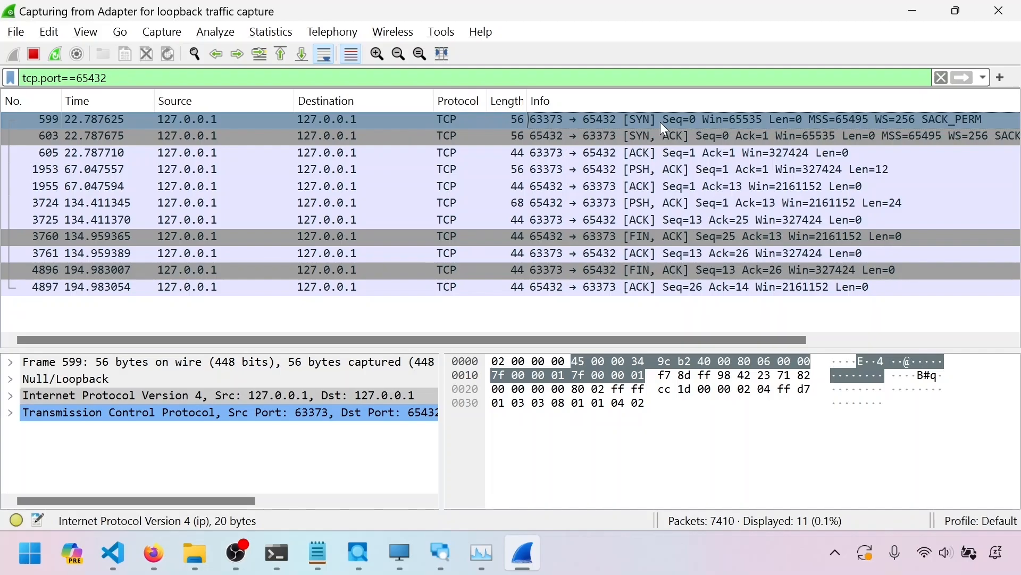
click(663, 136)
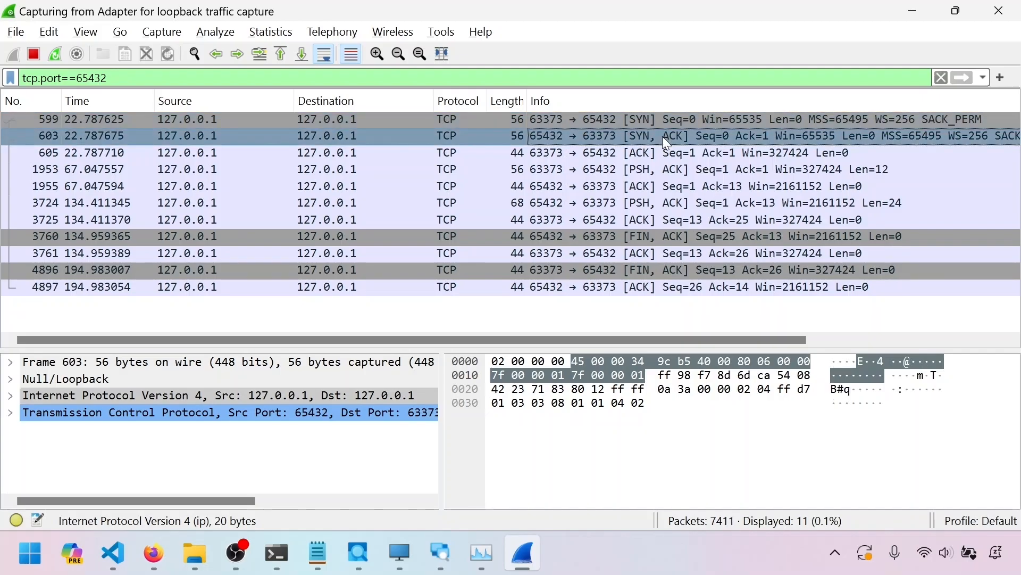
Compare the handshake ACK packet 605 with data packet 1953 and its acknowledgement packet 1955
click(659, 154)
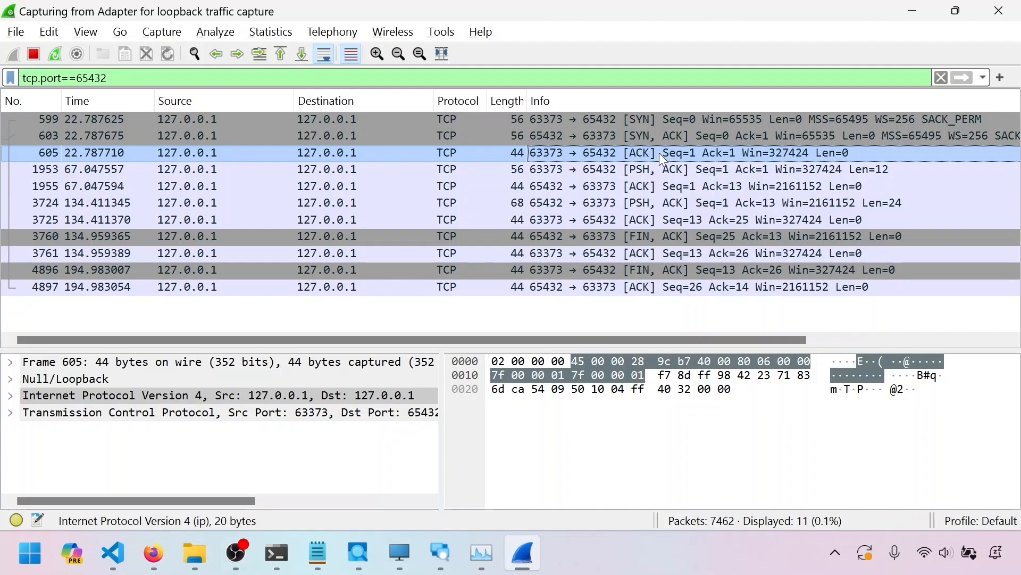
click(671, 170)
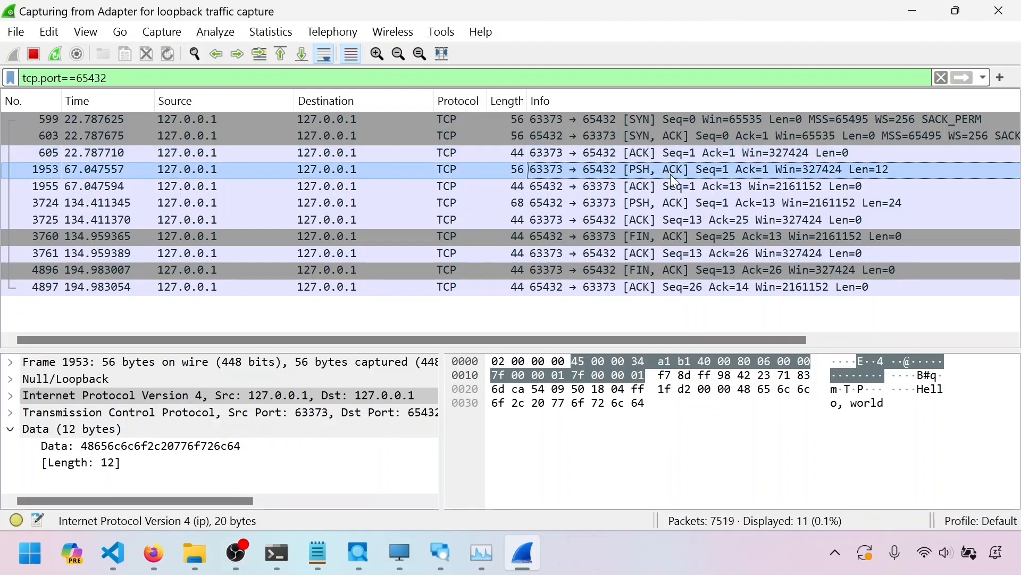
click(665, 185)
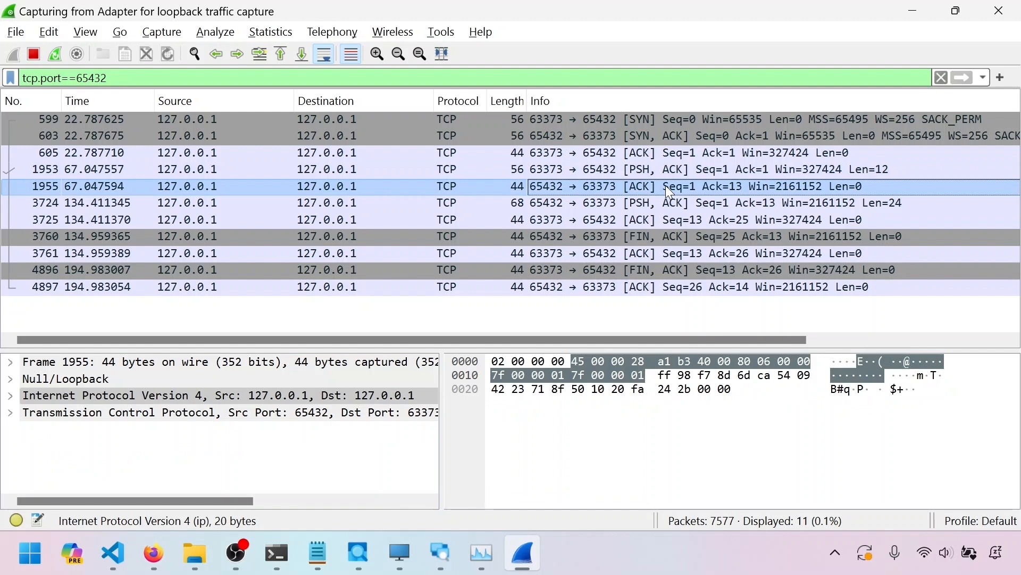
click(665, 171)
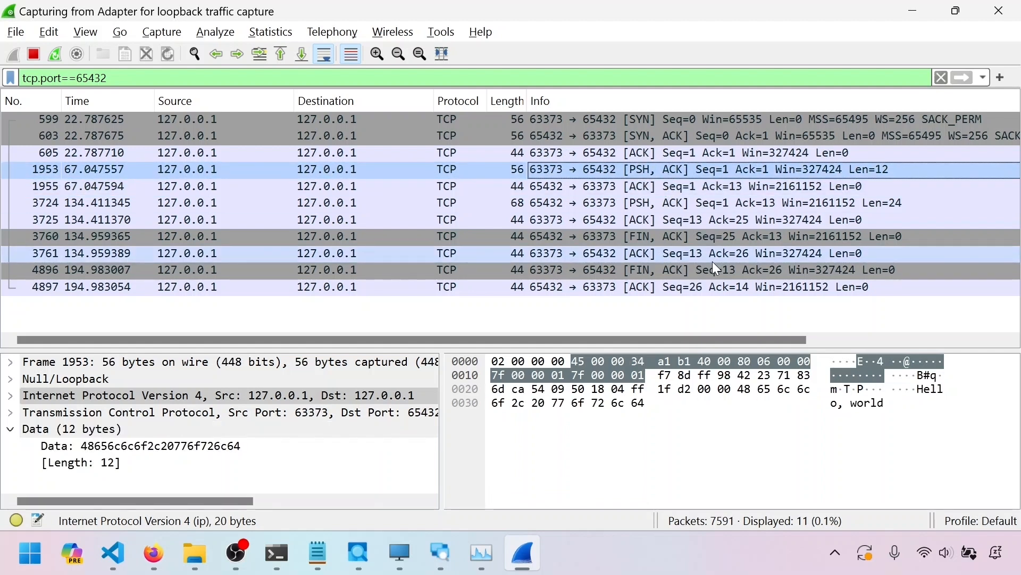
Cycle repeatedly through the three-way handshake packets 599, 603 and 605
click(650, 120)
click(653, 154)
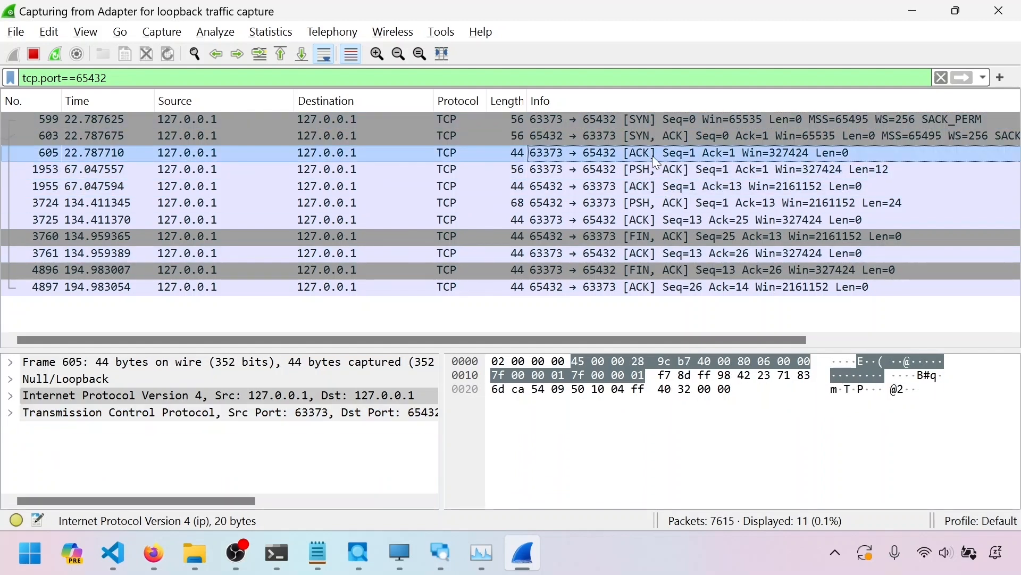
click(653, 123)
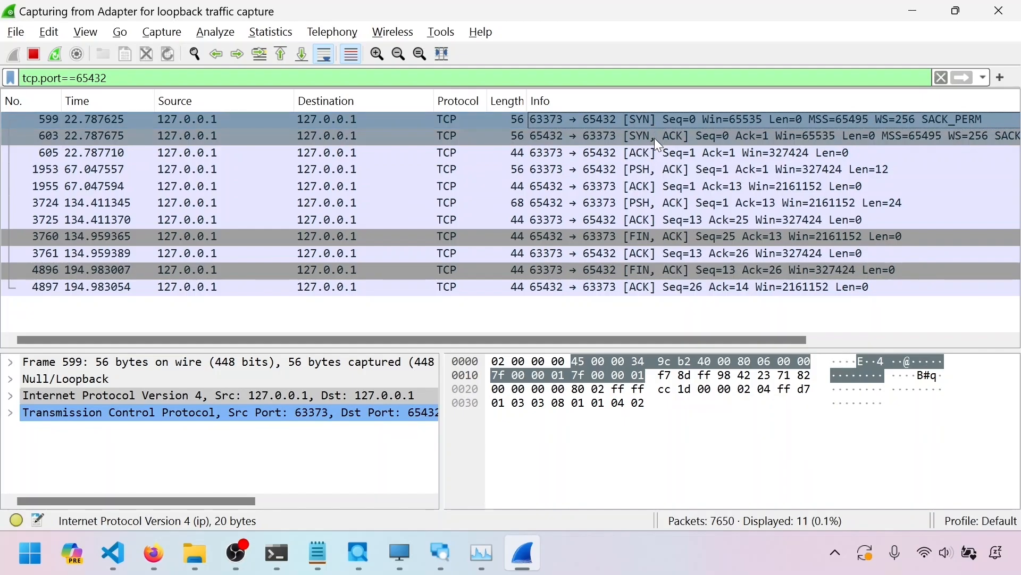
click(653, 155)
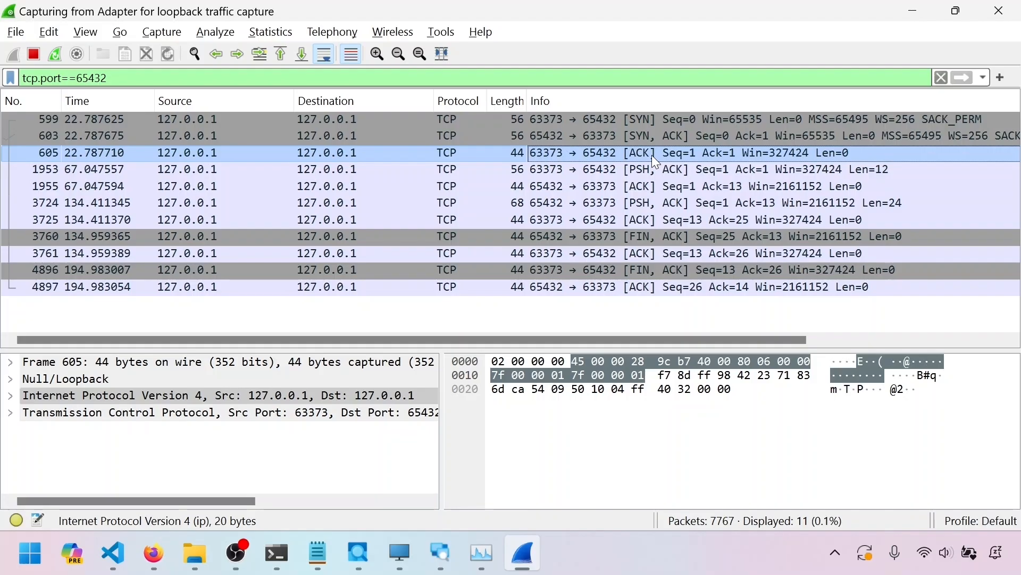
click(665, 119)
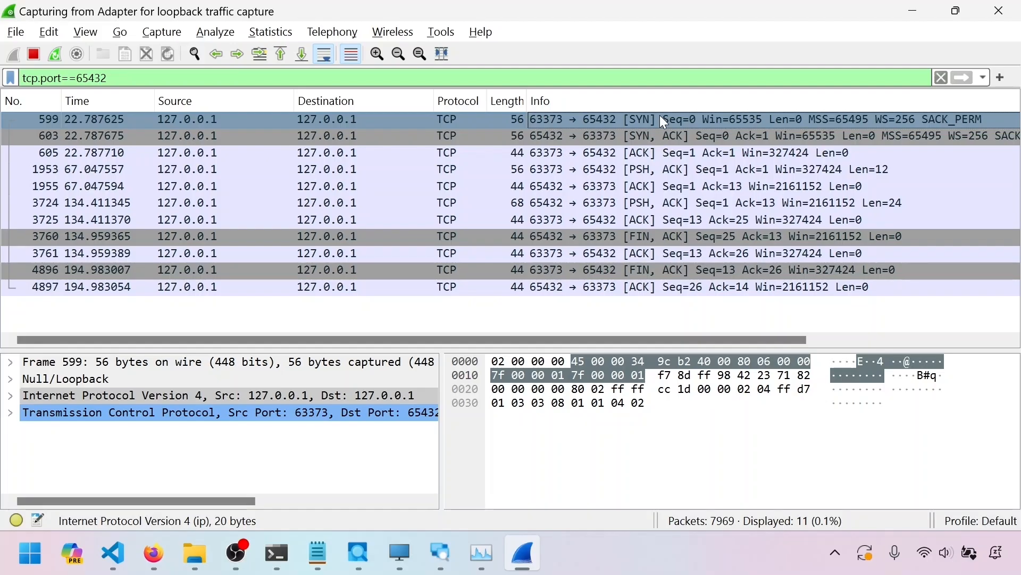
click(660, 137)
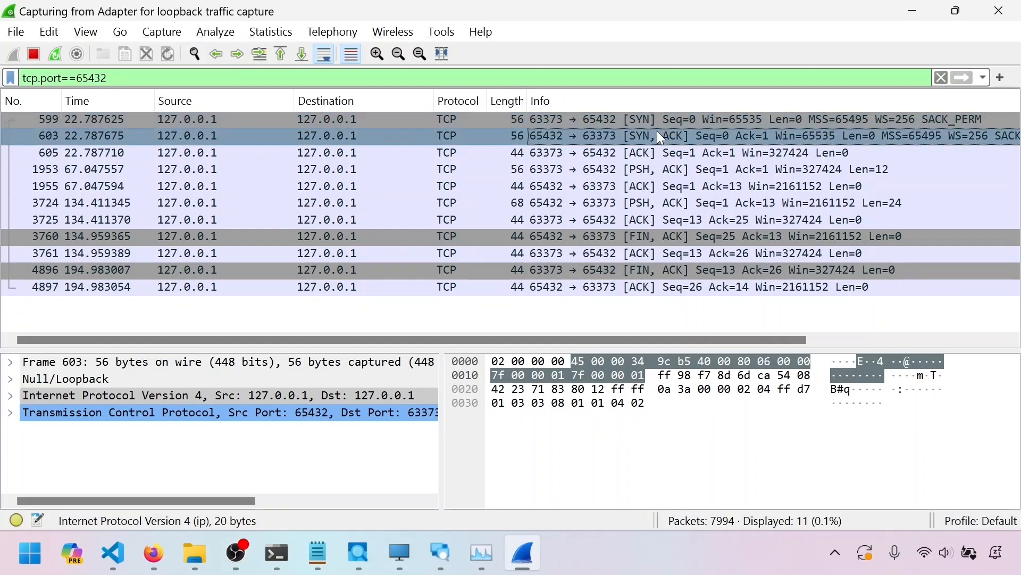
click(653, 154)
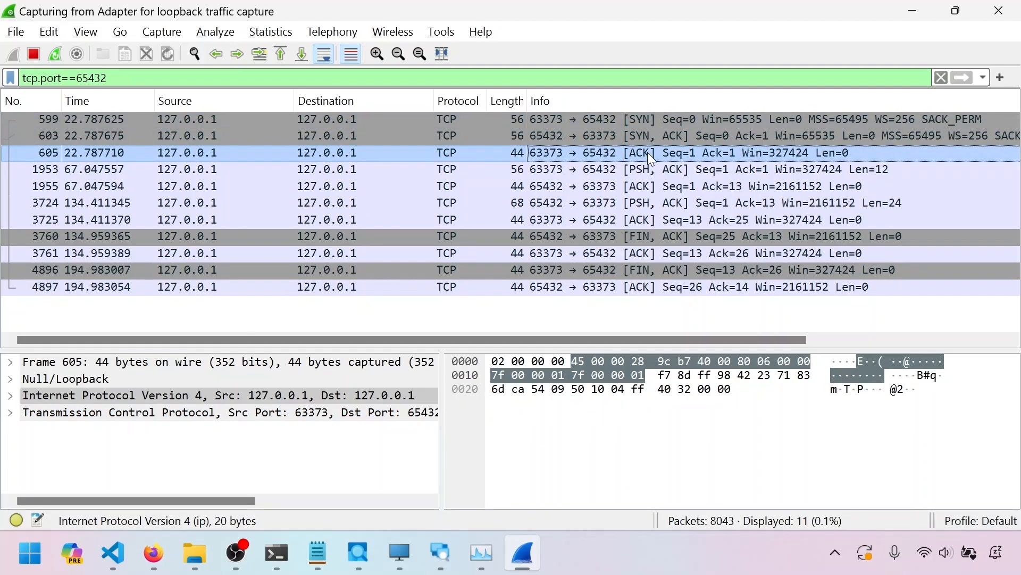
click(661, 135)
key(Up)
click(656, 134)
click(656, 151)
click(654, 135)
click(652, 121)
click(650, 136)
click(652, 149)
click(653, 135)
click(654, 128)
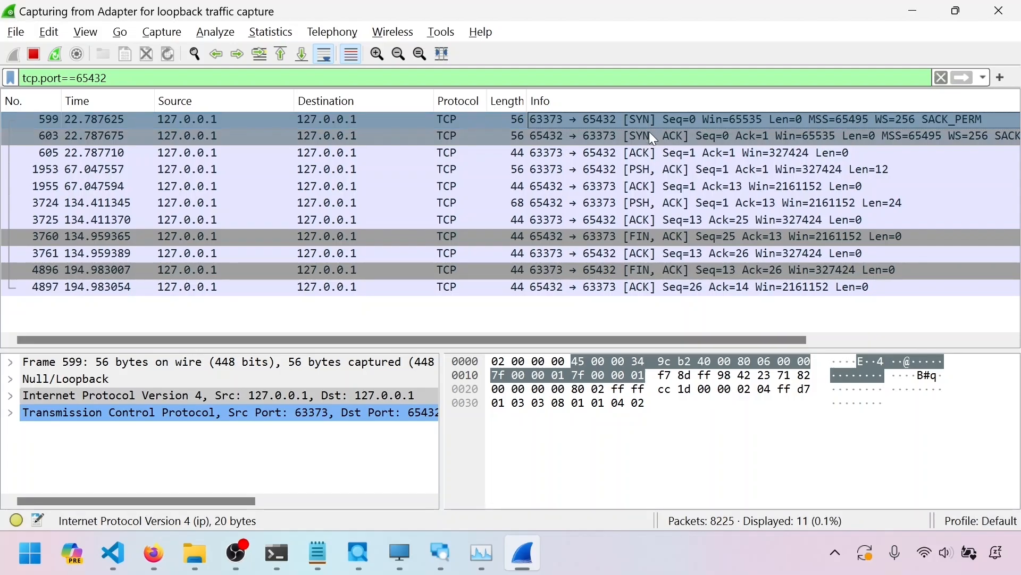
click(649, 131)
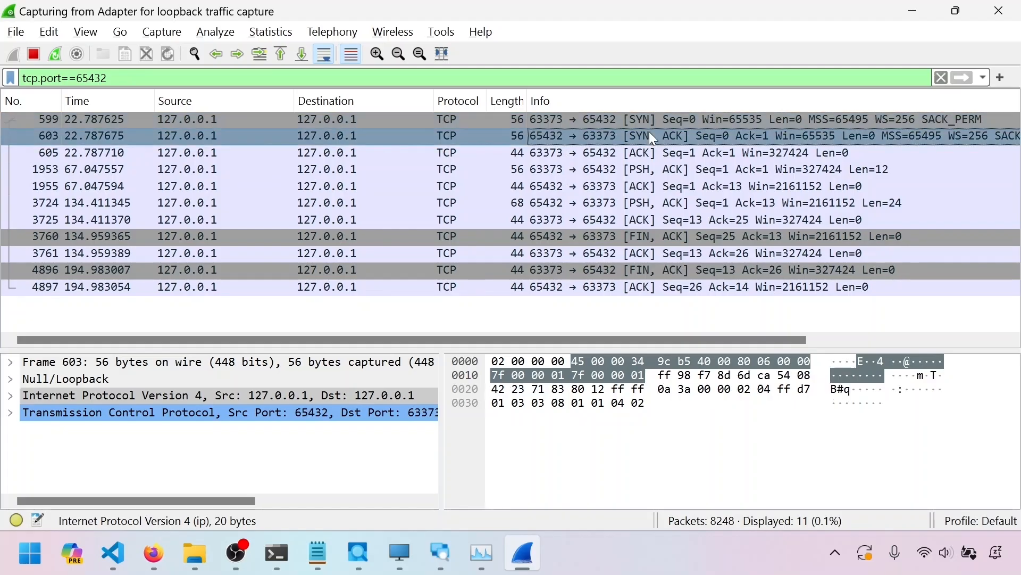
click(655, 121)
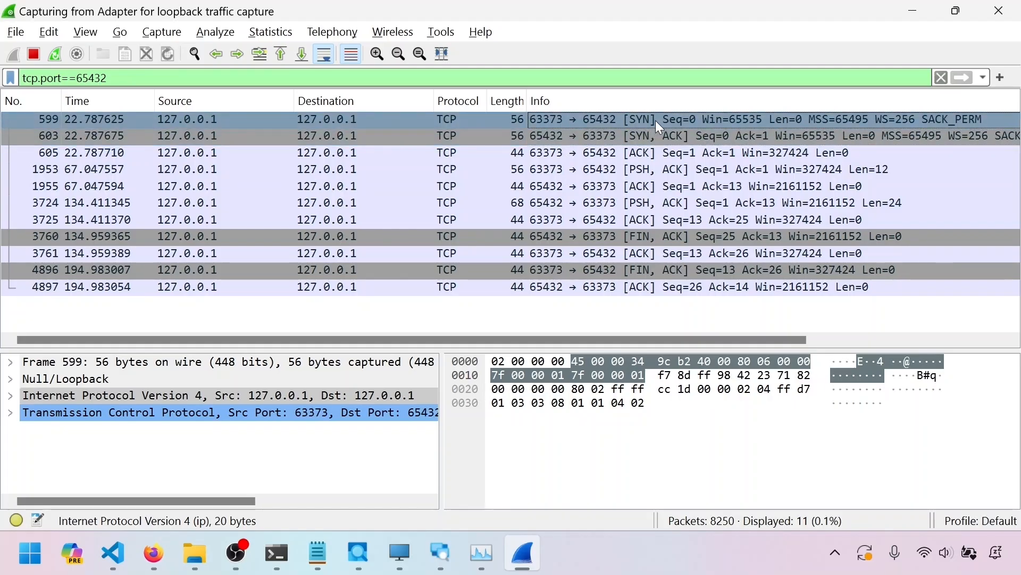
click(652, 140)
click(653, 152)
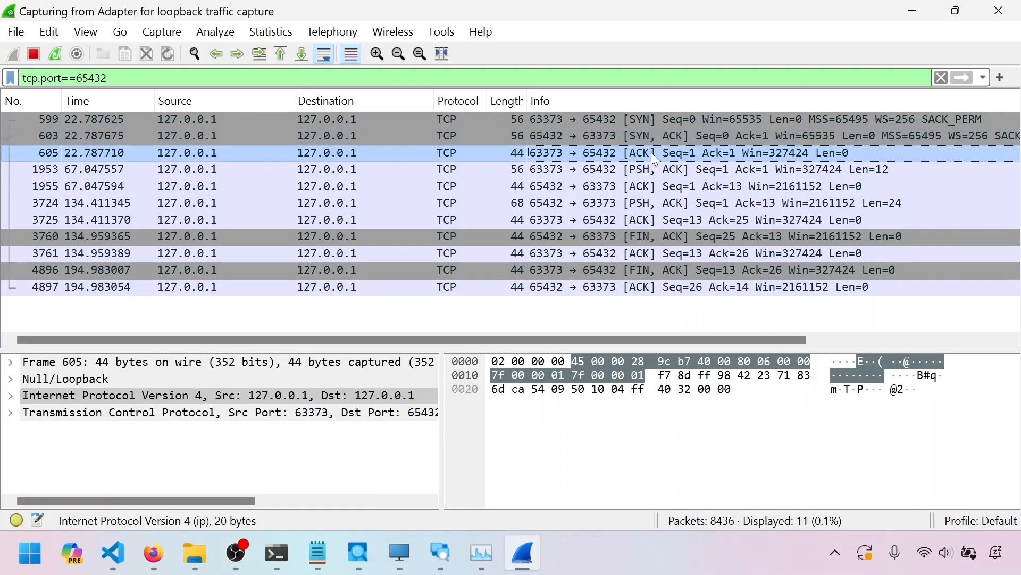
Step through the acknowledgement, data reply and connection teardown packets from 1955 down to 4897
click(665, 187)
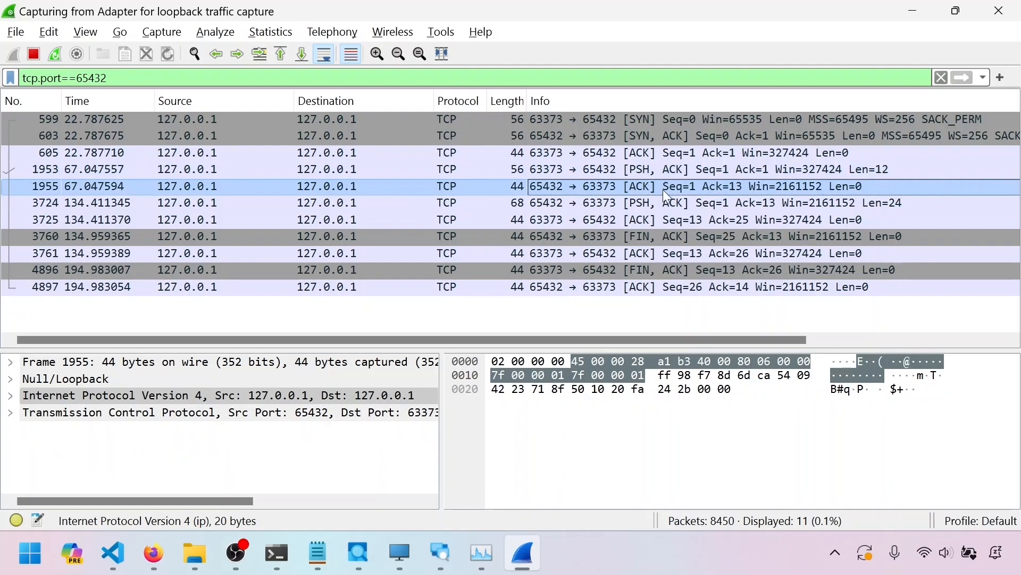
click(672, 220)
click(681, 237)
click(677, 253)
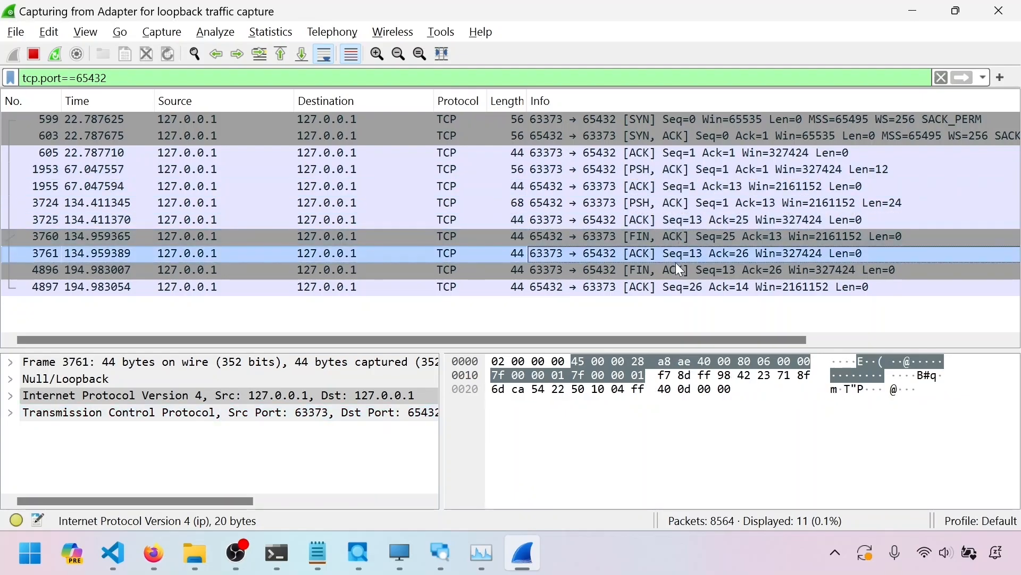
click(682, 270)
click(683, 286)
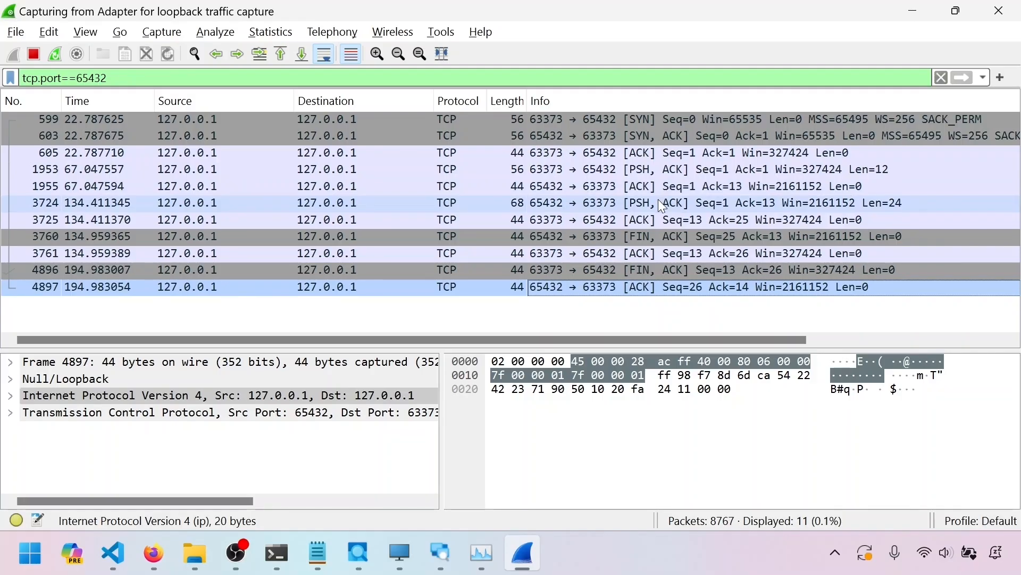
Restart the live loopback capture without saving the current packets
click(55, 56)
click(553, 289)
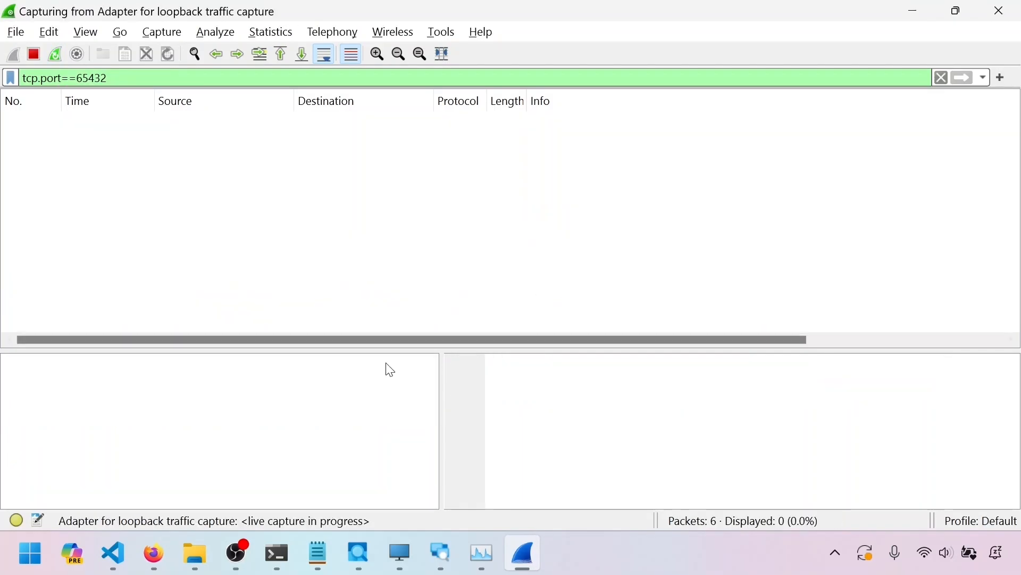
Look over the client and server script windows in the code editor, then minimize them
mouse_move(113, 553)
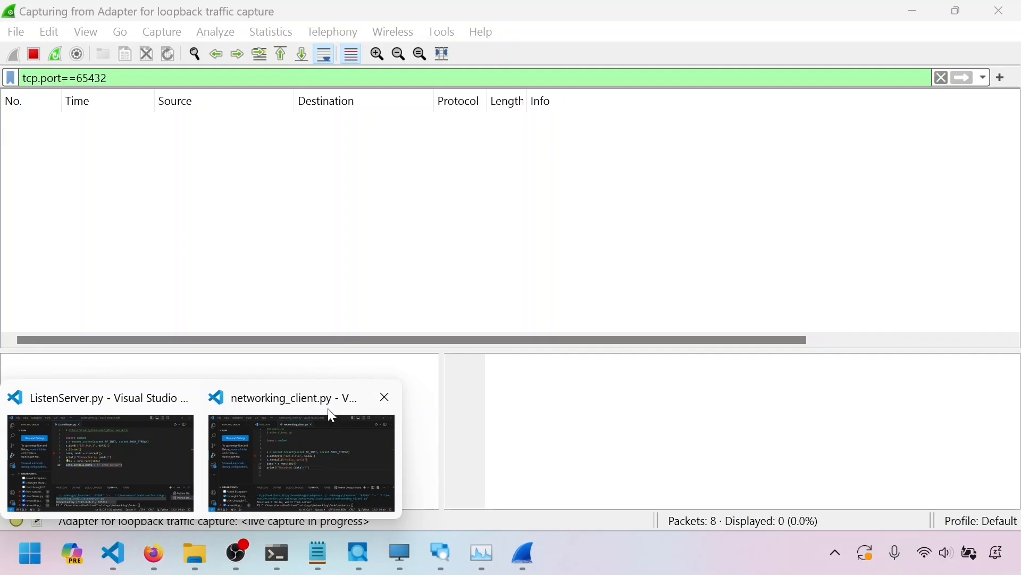
click(332, 415)
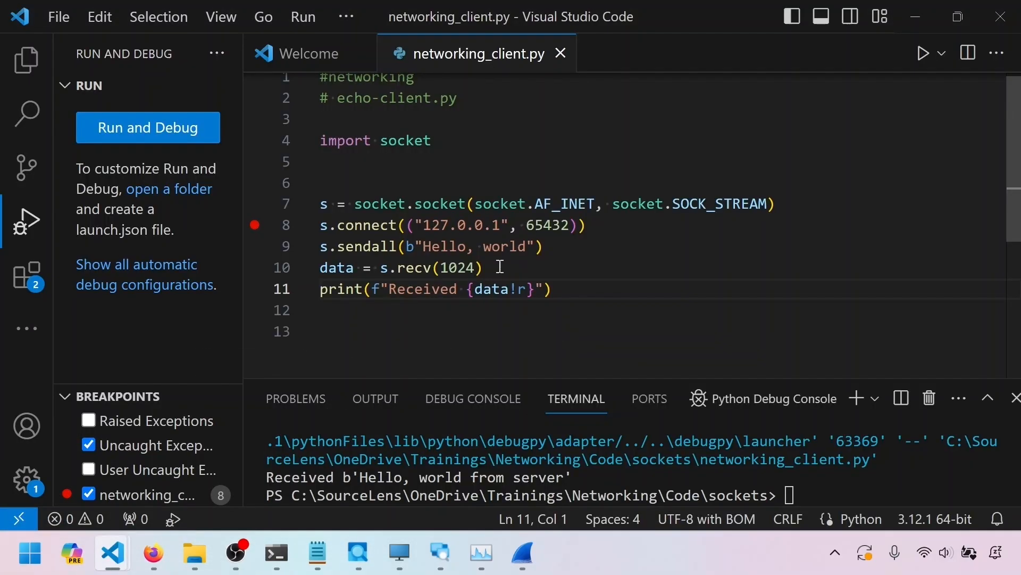
mouse_move(123, 540)
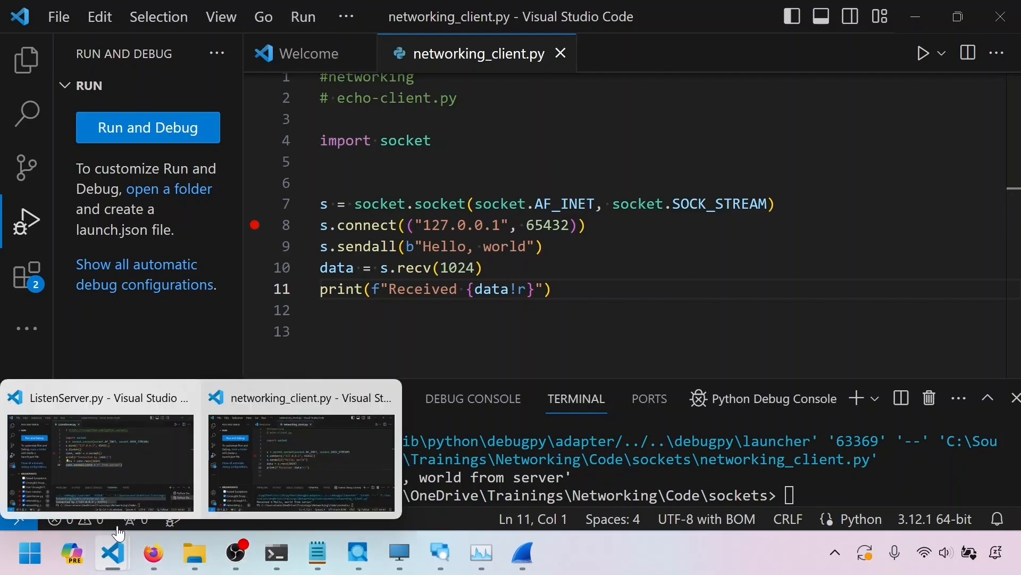
click(126, 465)
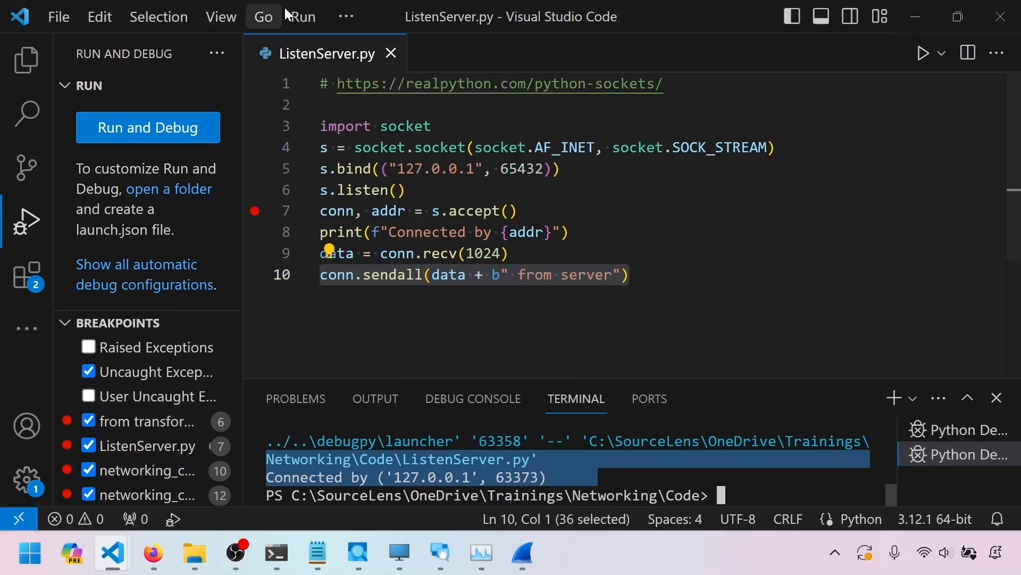
click(347, 17)
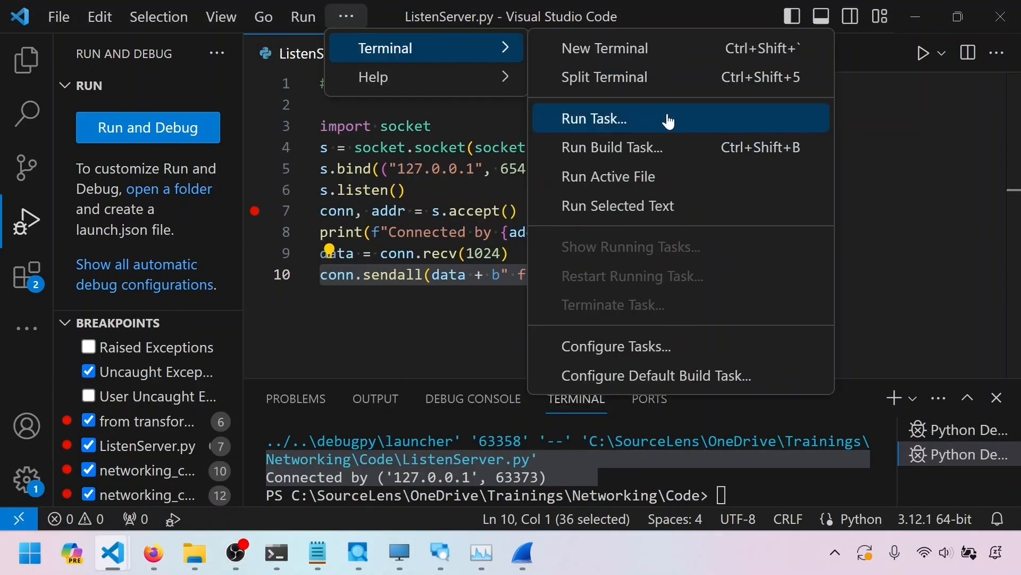
click(931, 161)
click(916, 21)
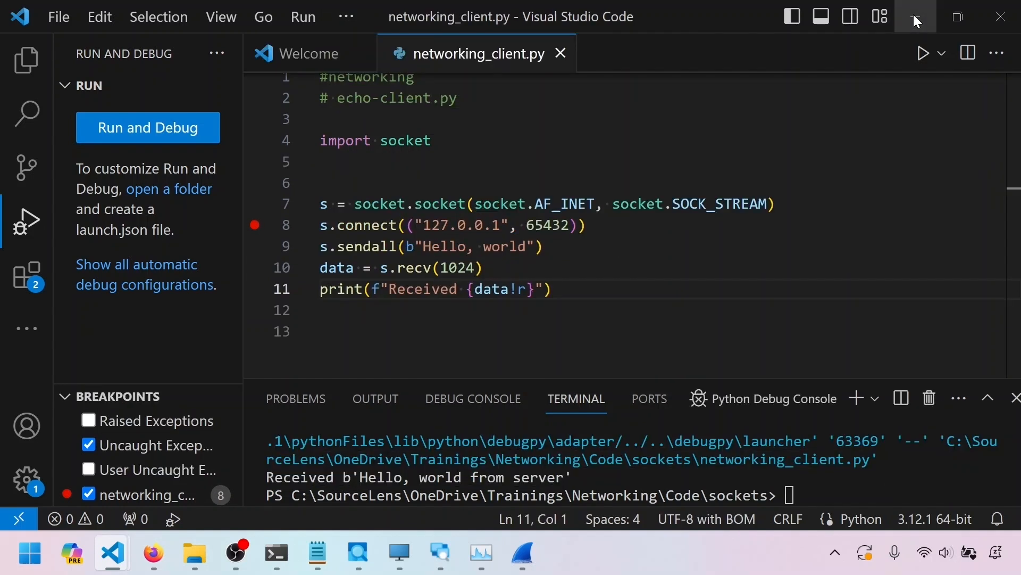
click(916, 20)
Start debugging networking_client.py with the server not running and continue past the connect breakpoint
mouse_move(113, 553)
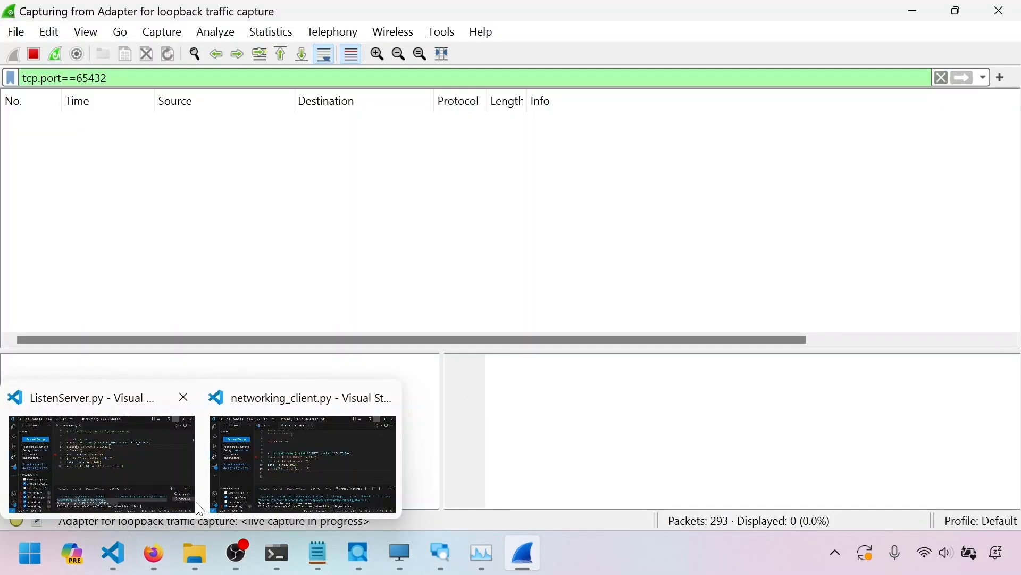
click(373, 441)
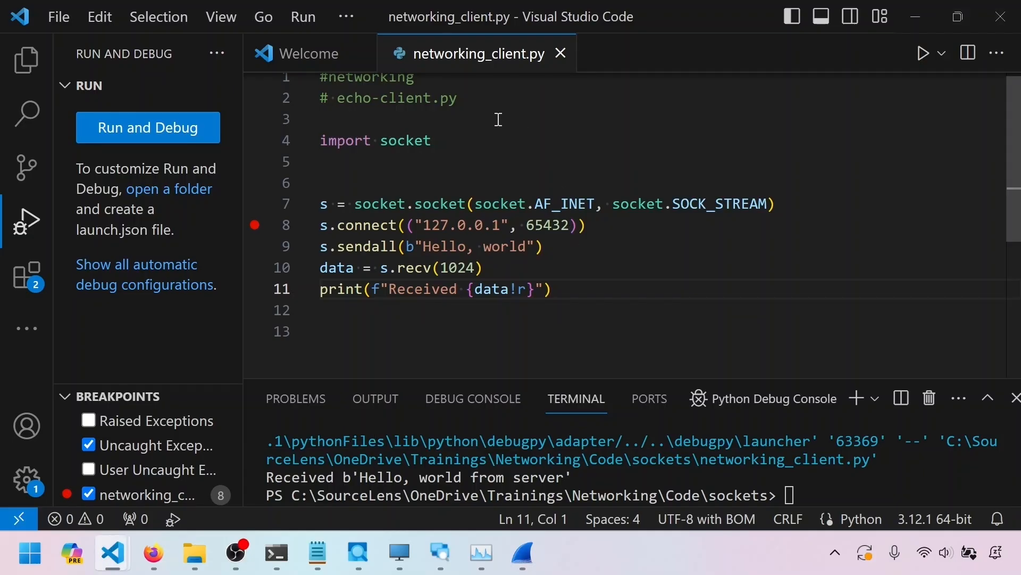
click(292, 15)
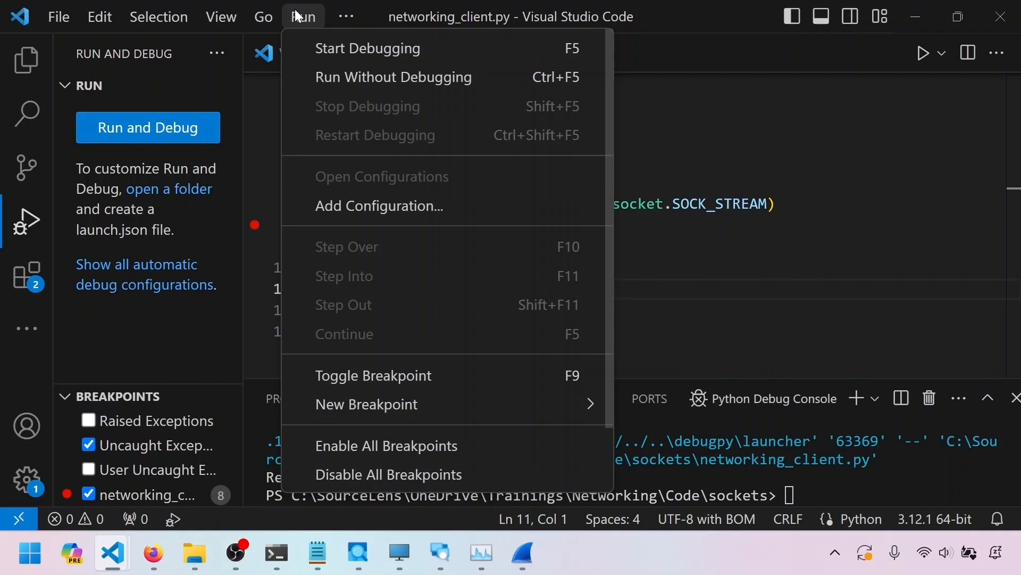
click(321, 49)
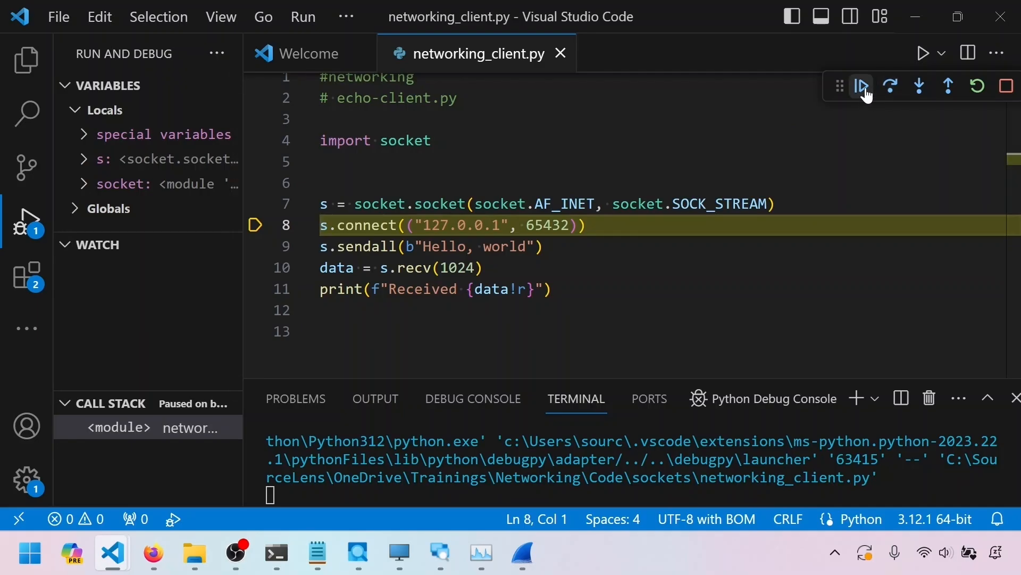
click(865, 90)
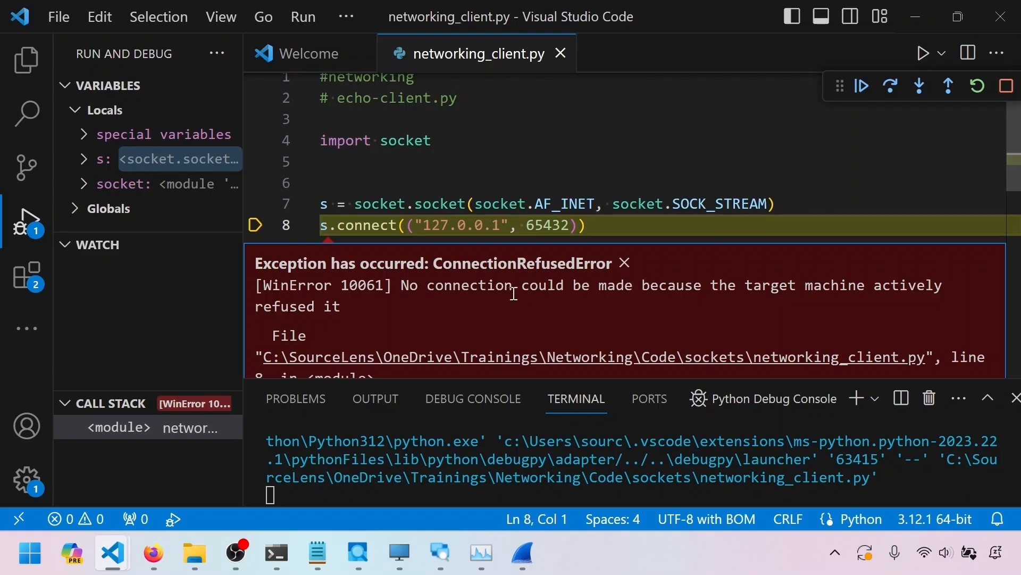
Highlight parts of the ConnectionRefusedError message to explain the refused connection
drag(402, 285, 415, 324)
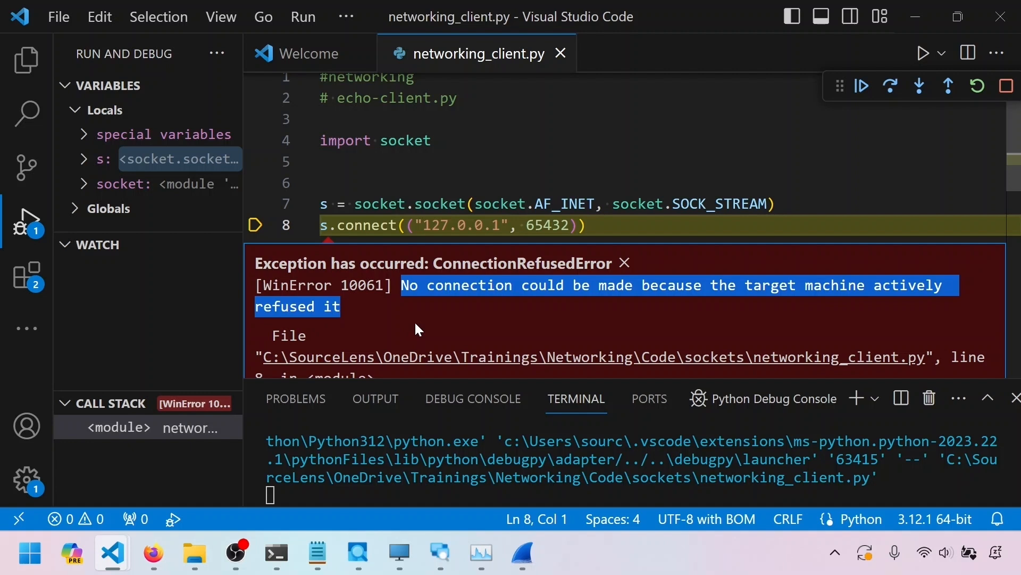
click(462, 318)
drag(875, 285, 950, 286)
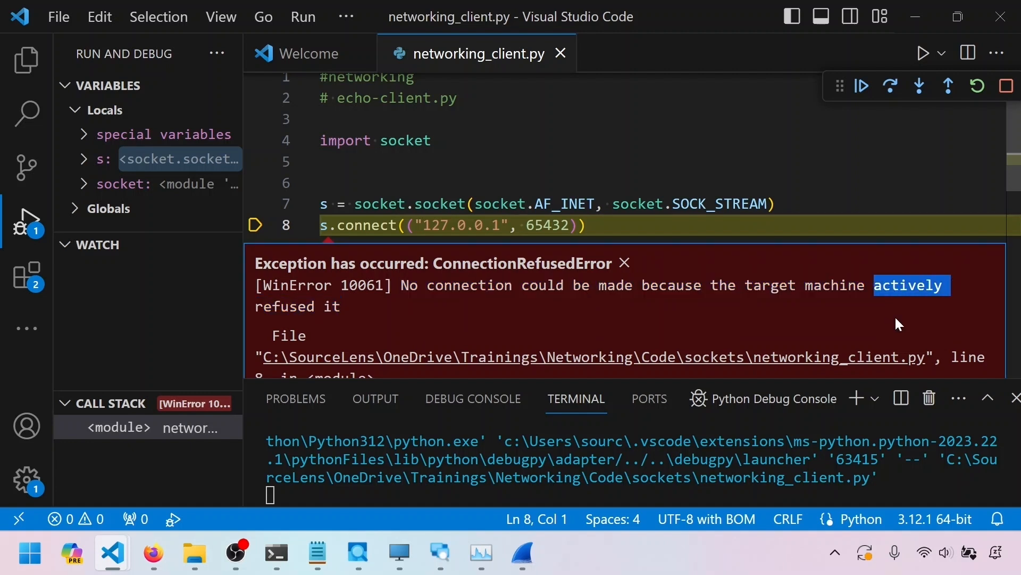
drag(875, 285, 909, 318)
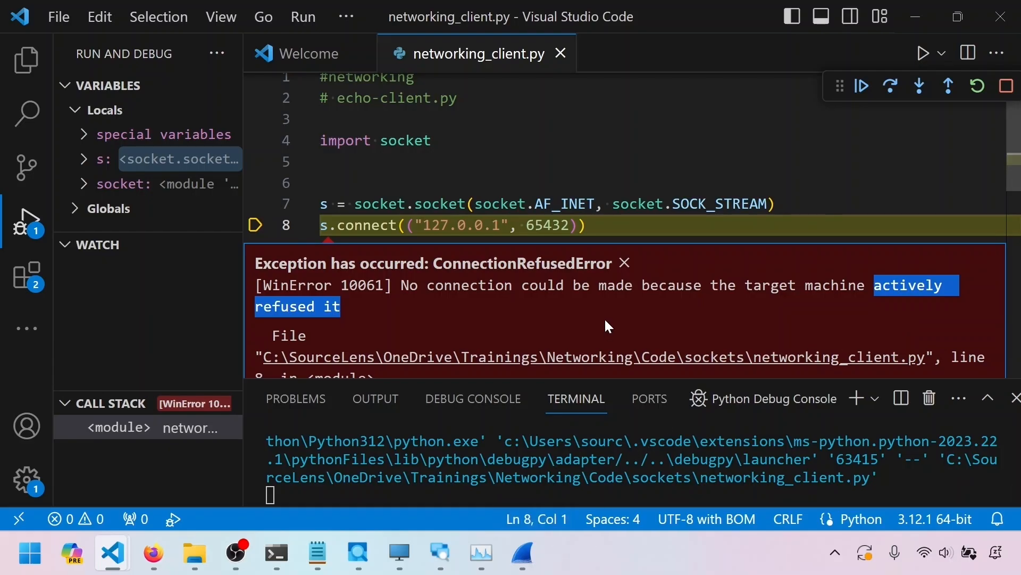
click(658, 292)
drag(745, 285, 867, 284)
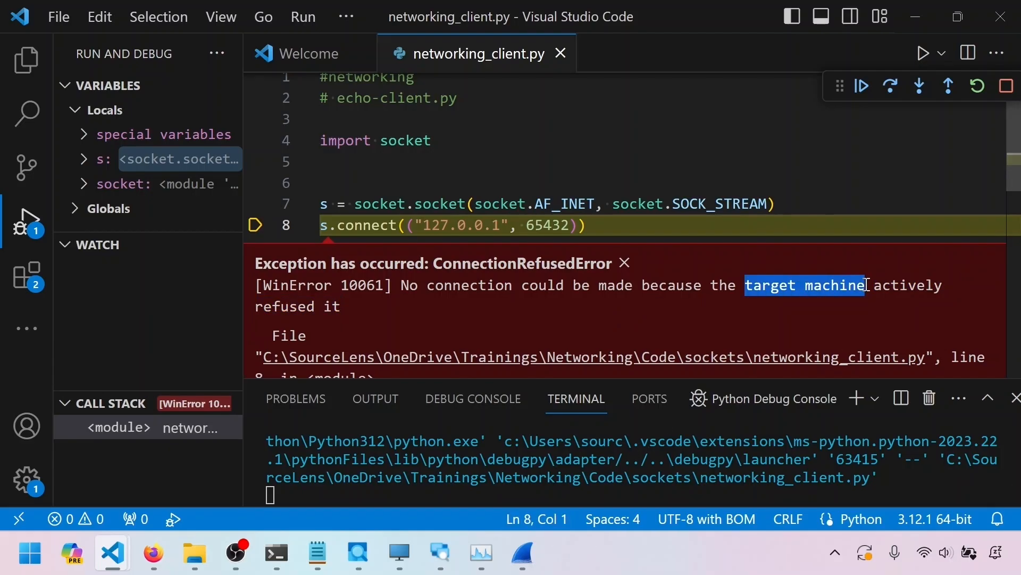
click(873, 312)
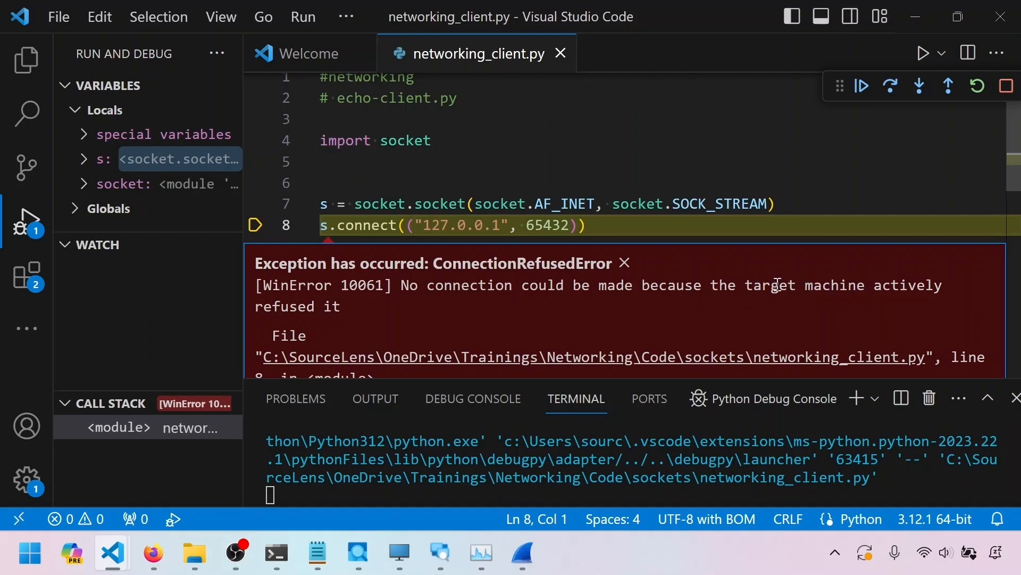
drag(745, 285, 783, 311)
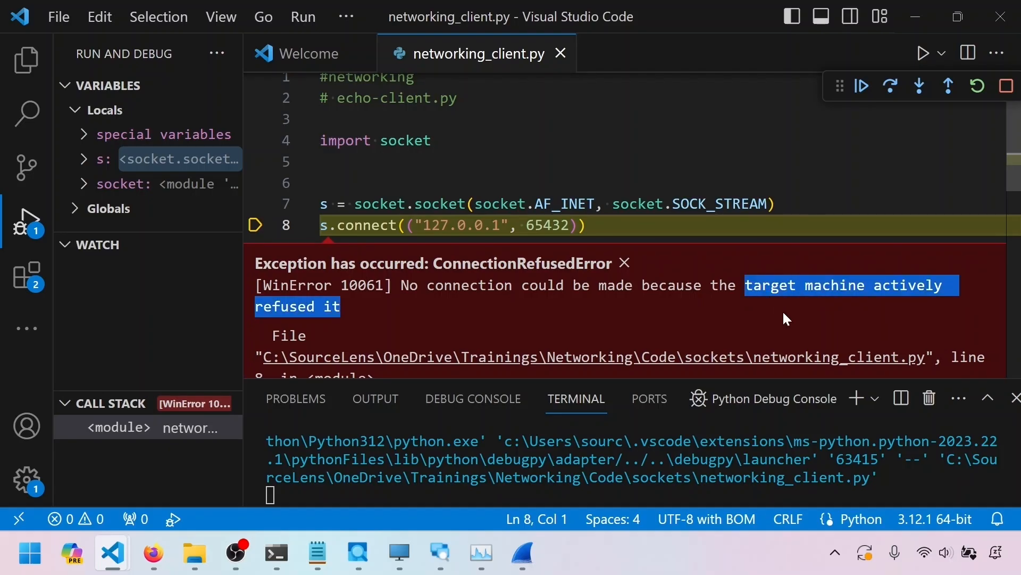
Switch to the live Wireshark capture and inspect the first SYN and RST, ACK packets of the refused connection attempts on port 65432
drag(873, 285, 885, 305)
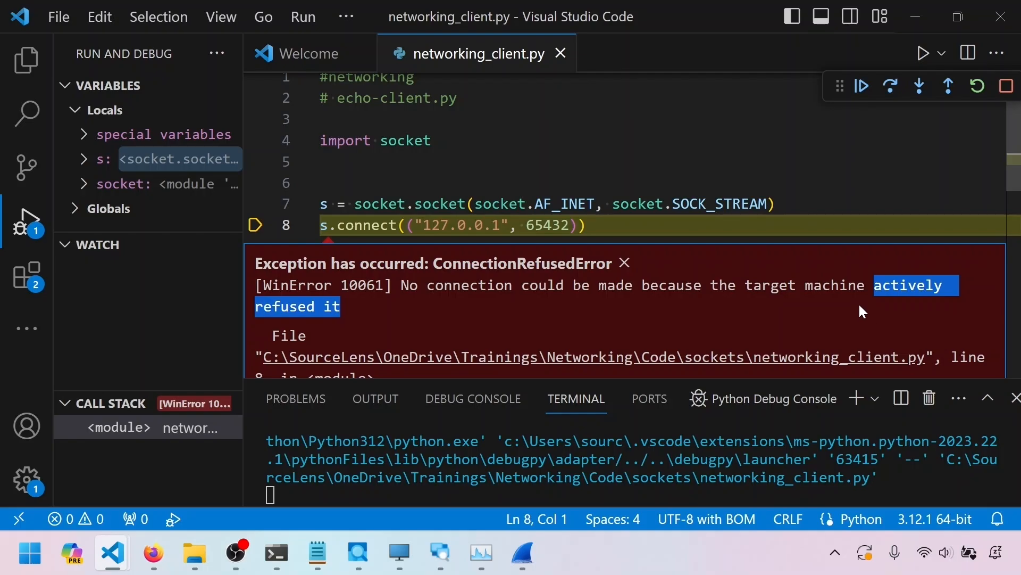
click(519, 556)
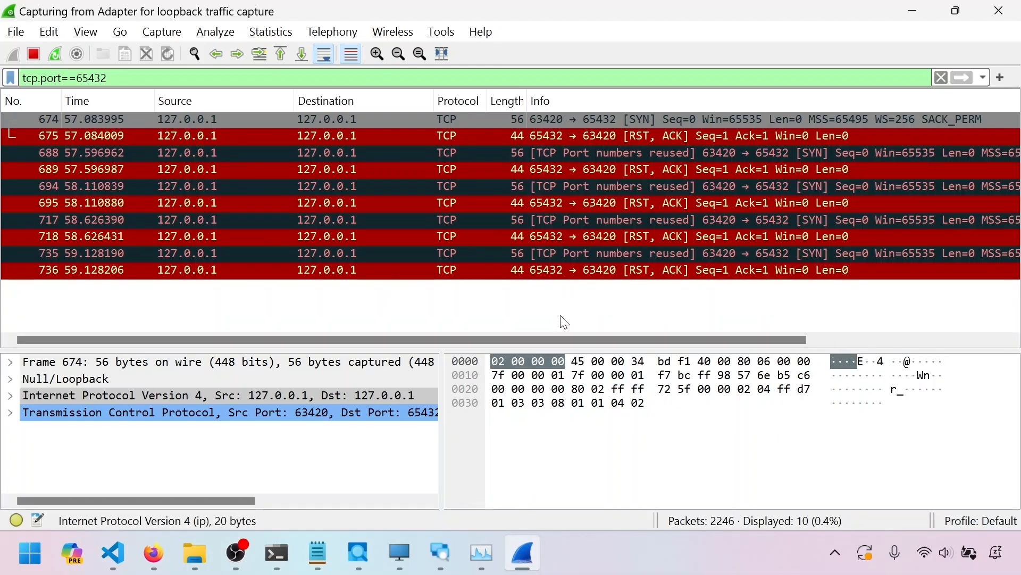
click(534, 118)
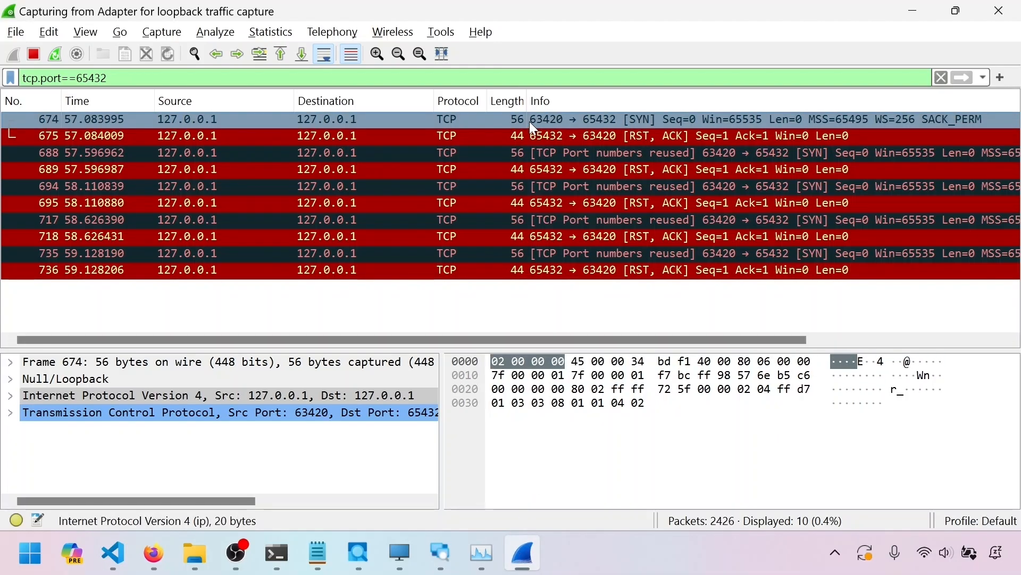
click(637, 121)
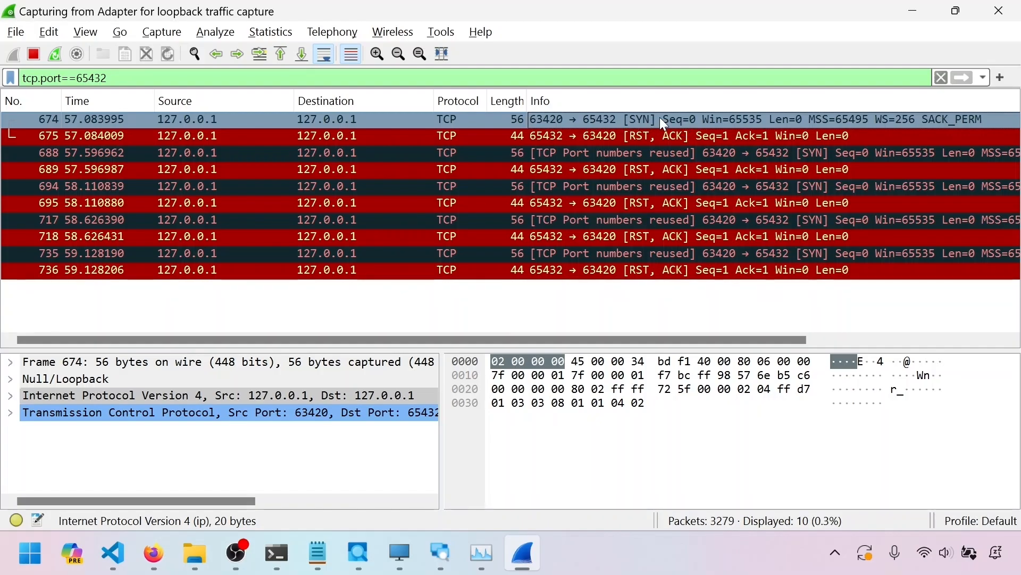
click(656, 135)
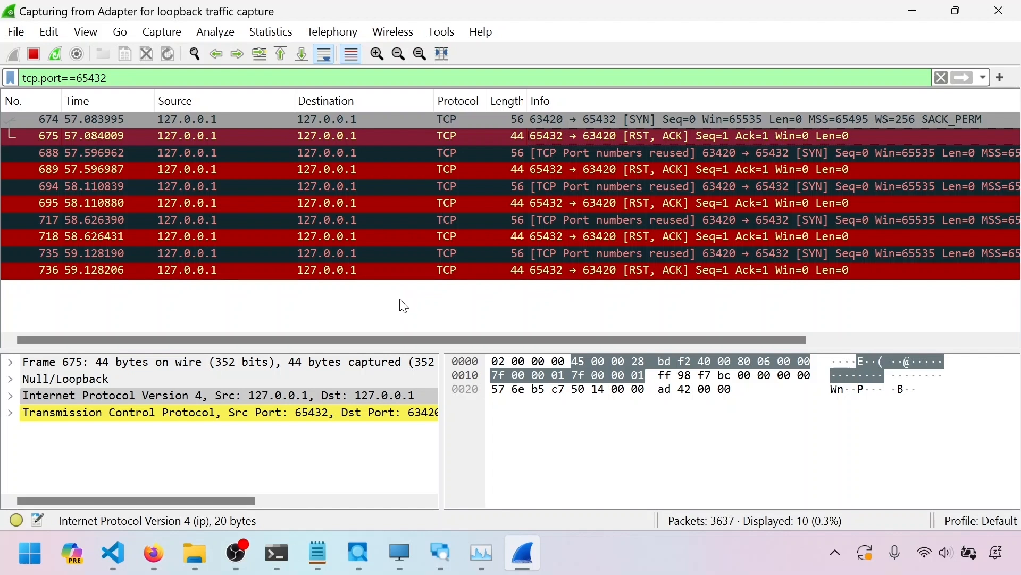
click(578, 155)
click(581, 171)
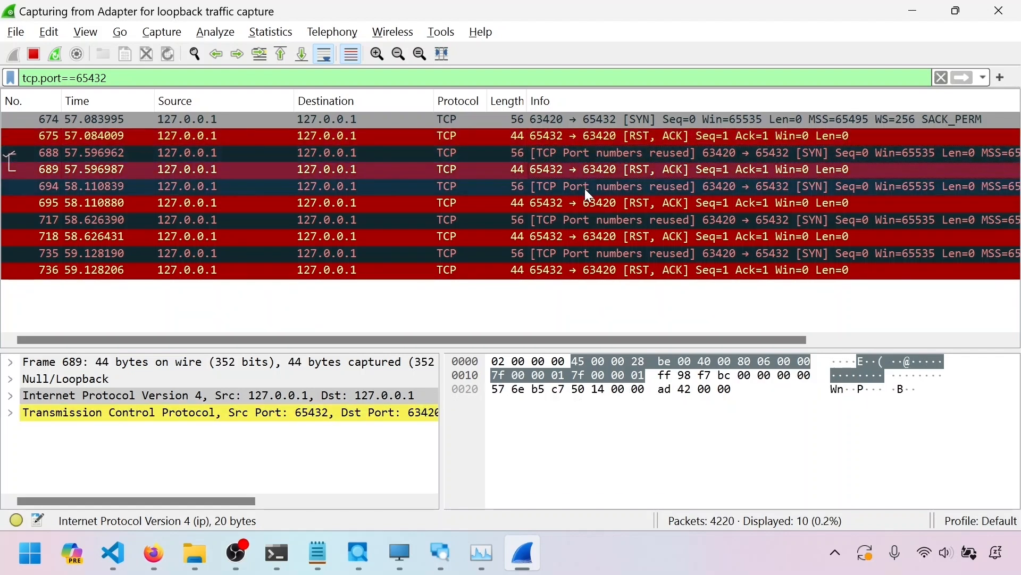
click(595, 221)
click(599, 237)
click(602, 254)
click(601, 270)
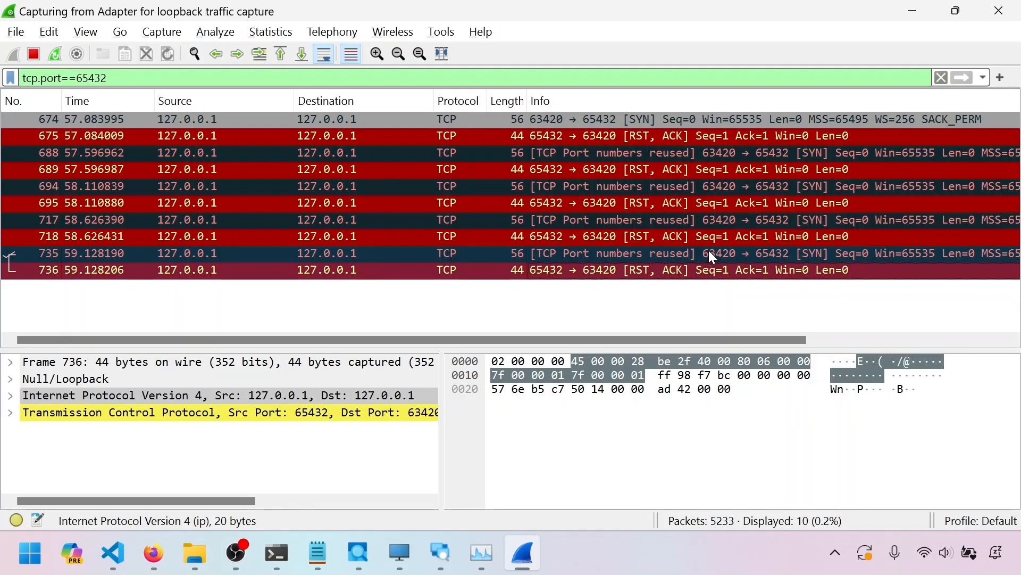
click(621, 138)
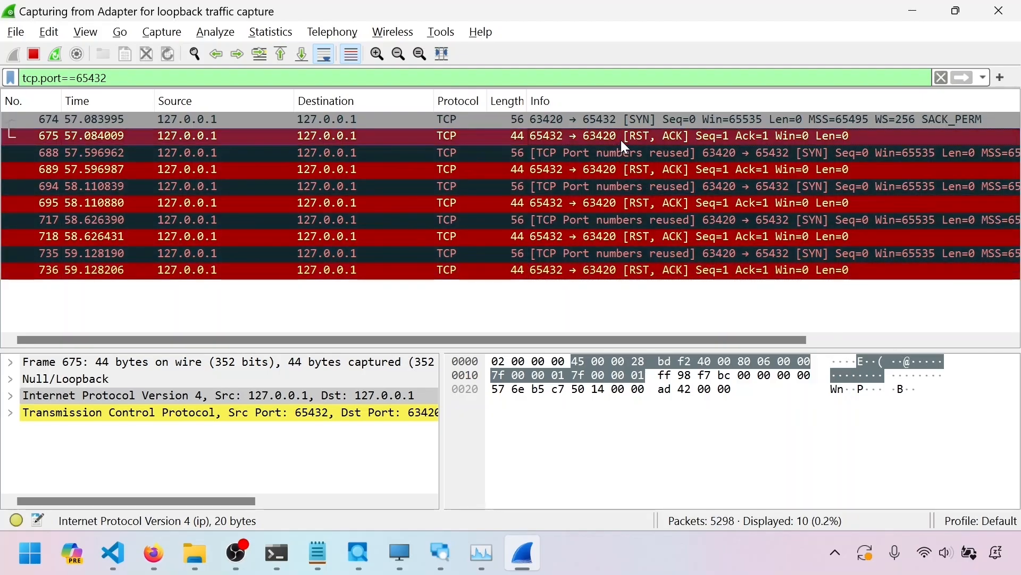
click(617, 153)
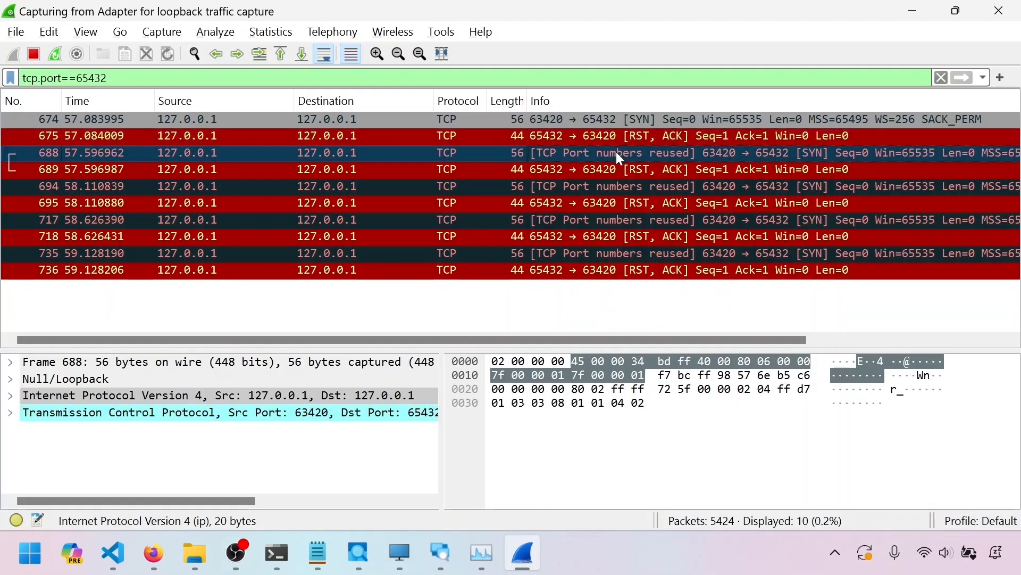
click(623, 140)
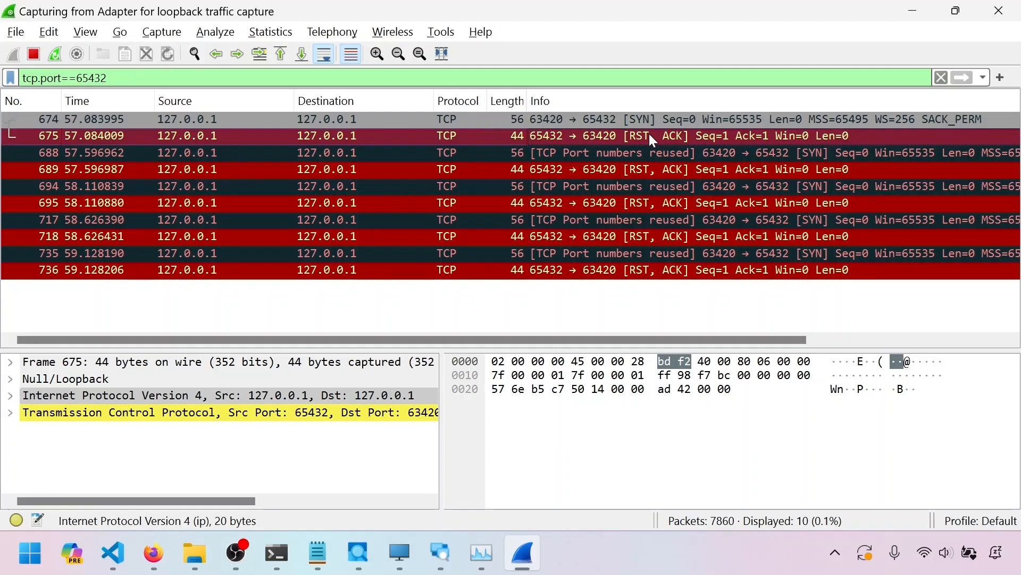
Step through the retried SYN packets with reused port numbers and their RST, ACK replies
click(654, 153)
click(653, 183)
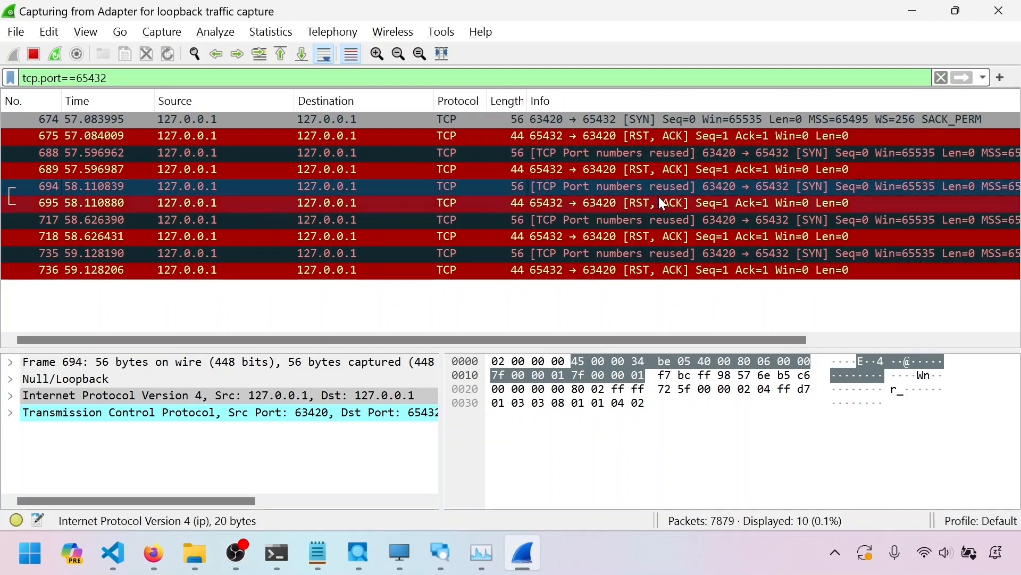
click(661, 218)
click(679, 253)
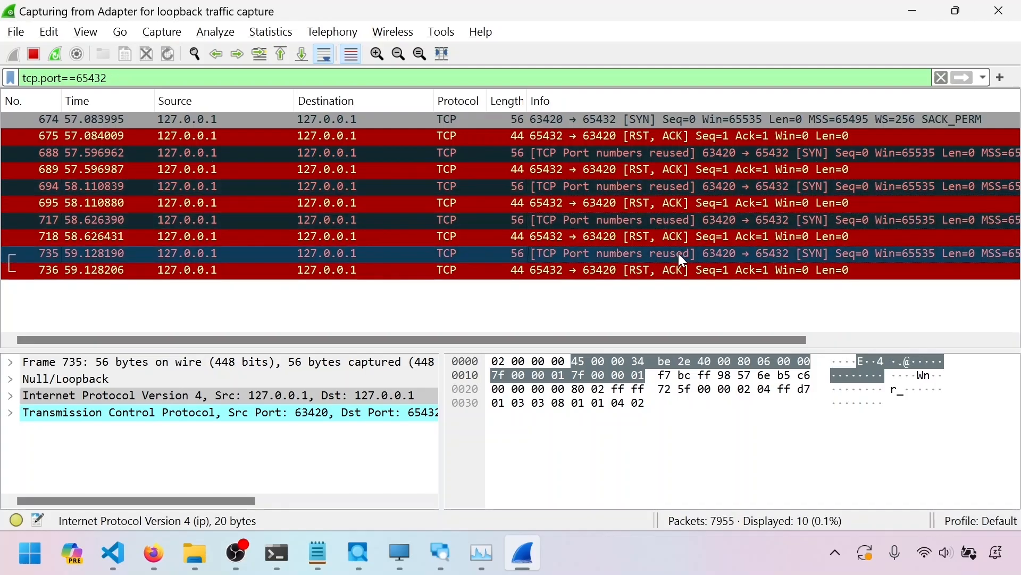
click(683, 127)
click(688, 150)
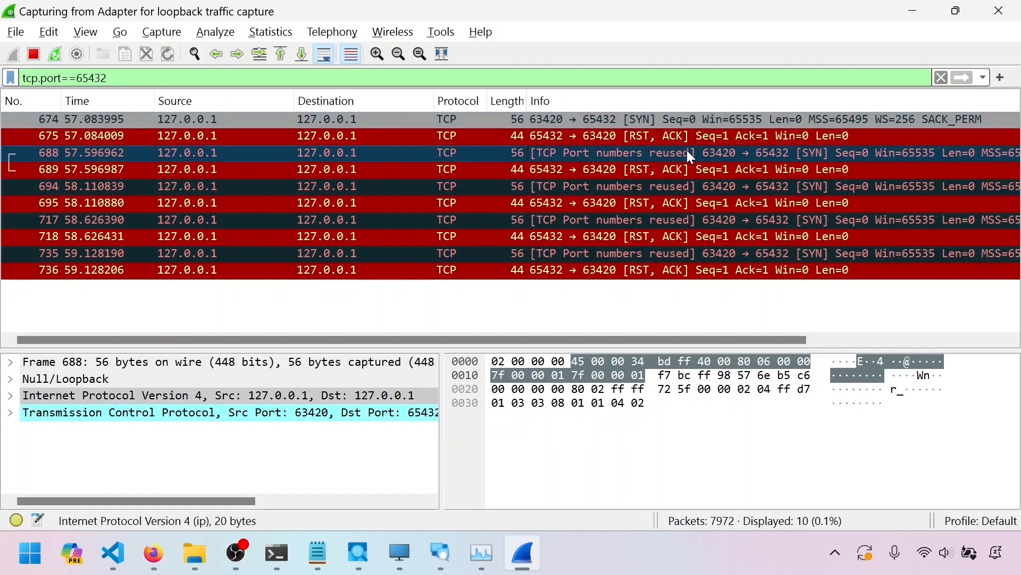
click(700, 184)
click(702, 225)
click(711, 255)
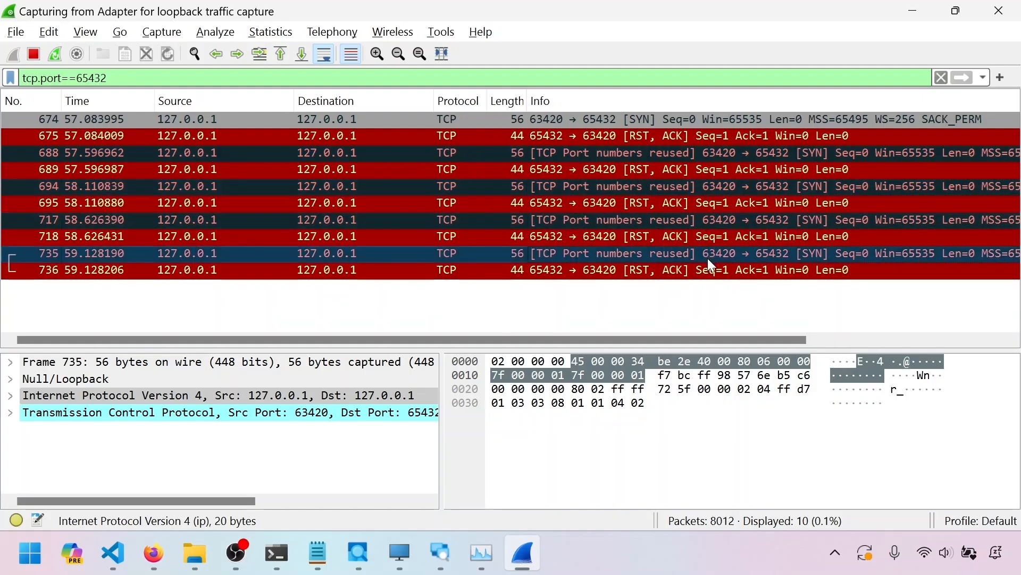
click(638, 270)
click(662, 238)
click(684, 275)
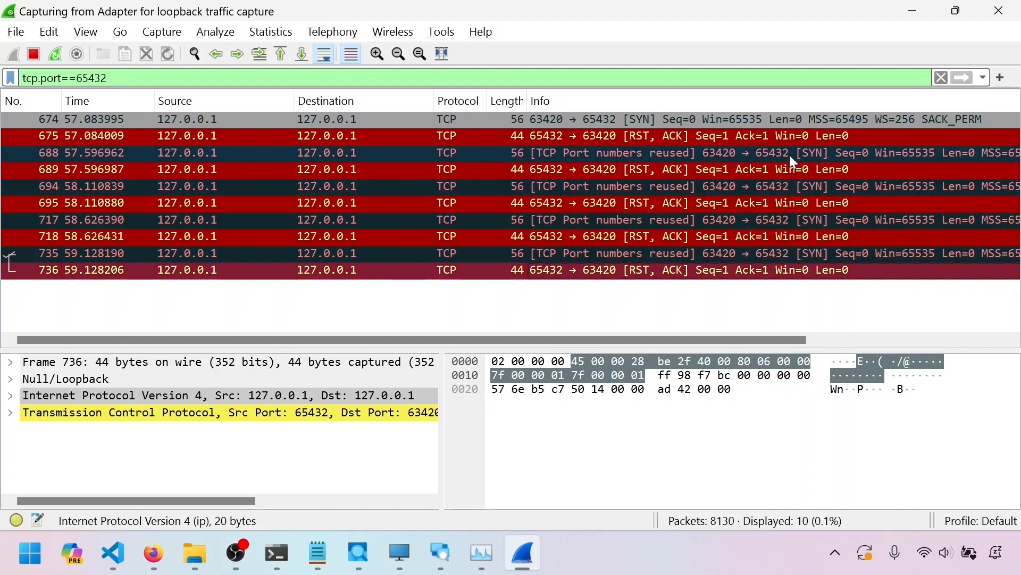
click(790, 155)
click(792, 186)
click(796, 220)
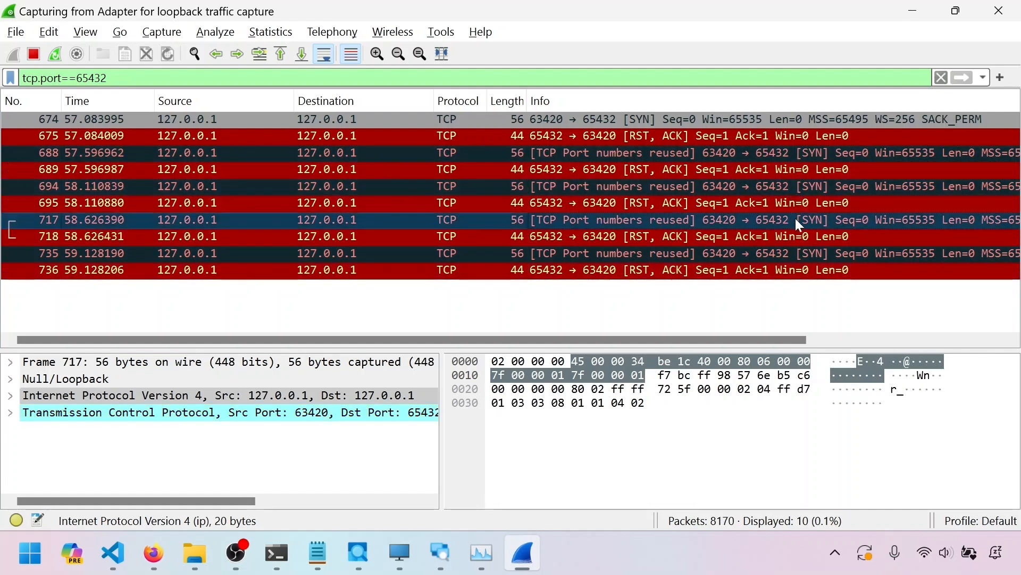
click(796, 249)
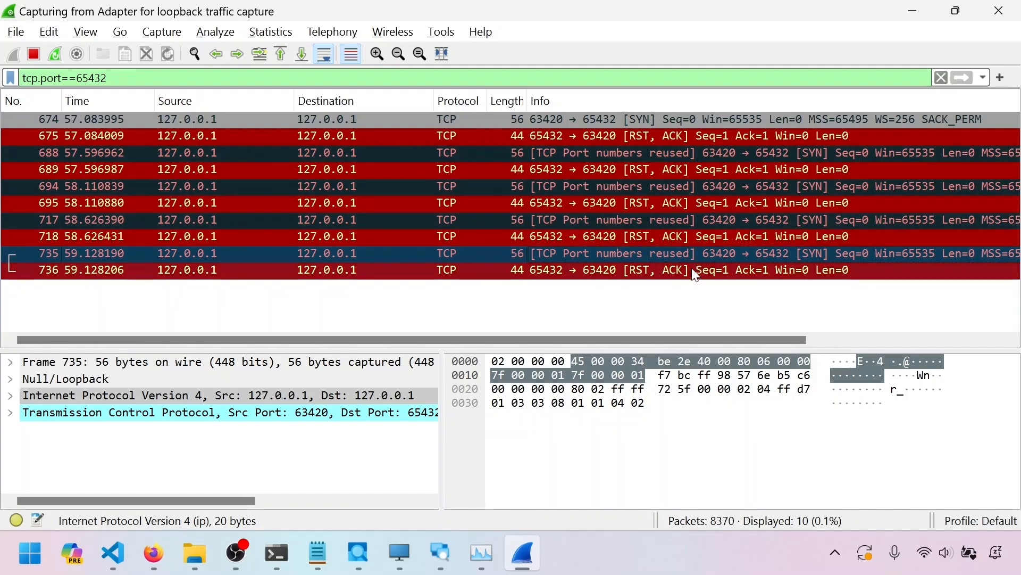
Compare the retry packet pairs again and select the Null/Loopback and IPv4 header lines in the packet details
click(704, 272)
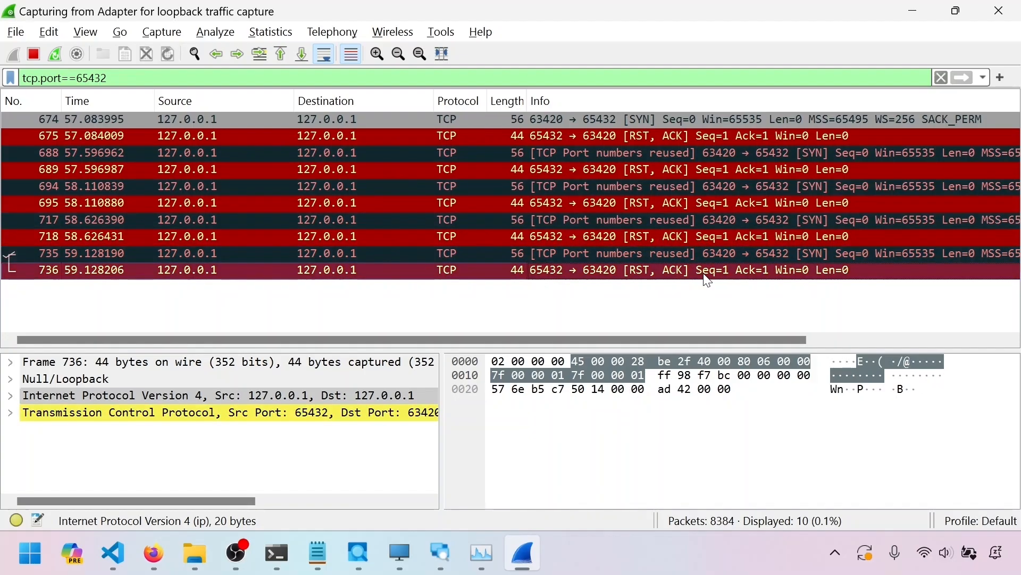
click(719, 152)
click(741, 186)
click(743, 216)
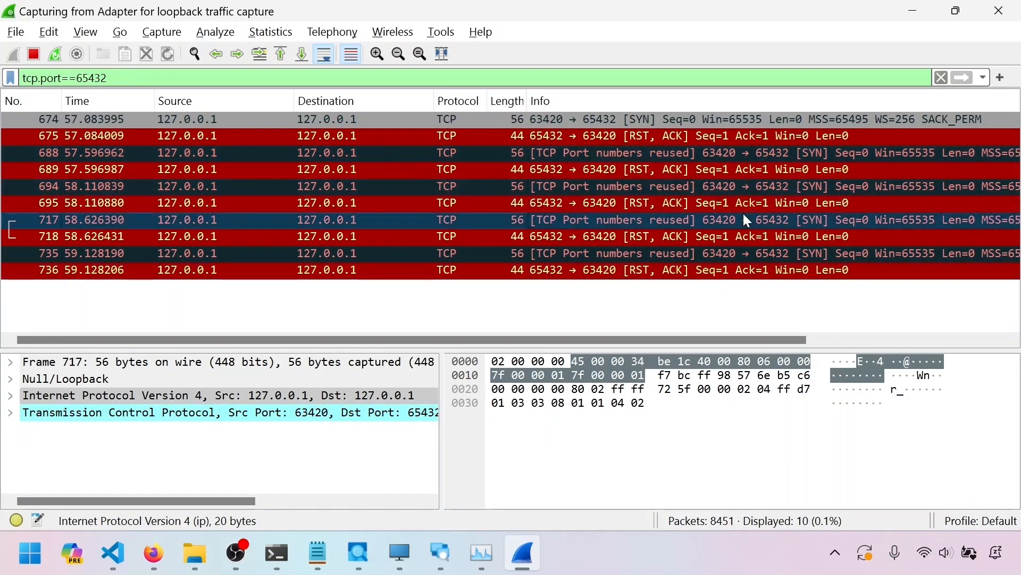
click(735, 250)
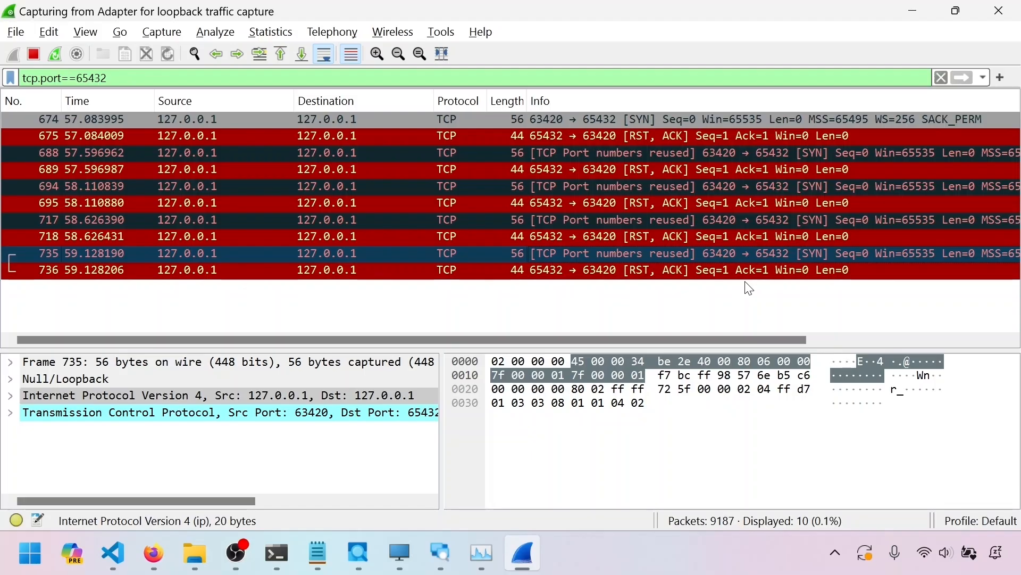
click(651, 136)
click(651, 166)
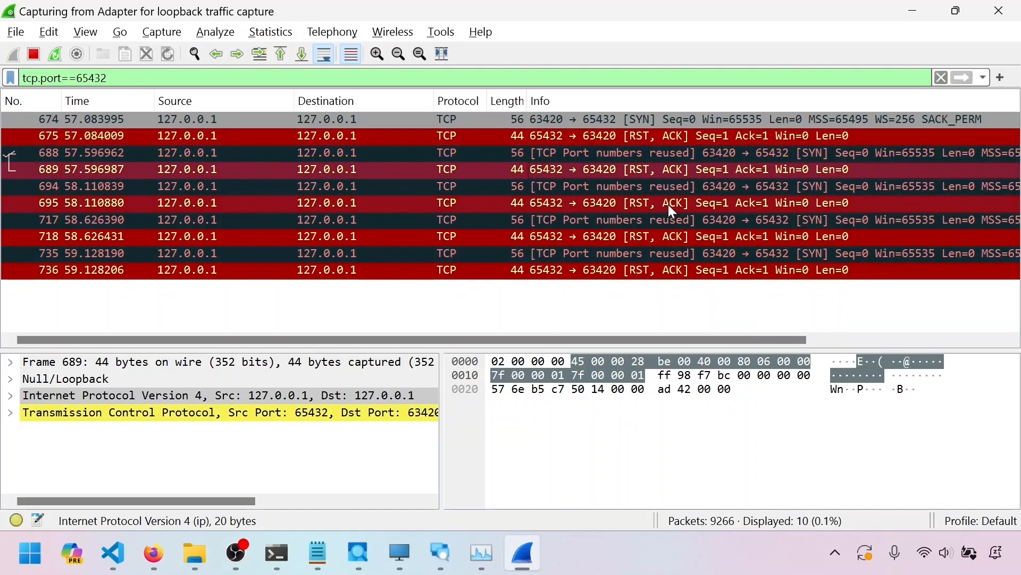
click(704, 233)
click(731, 266)
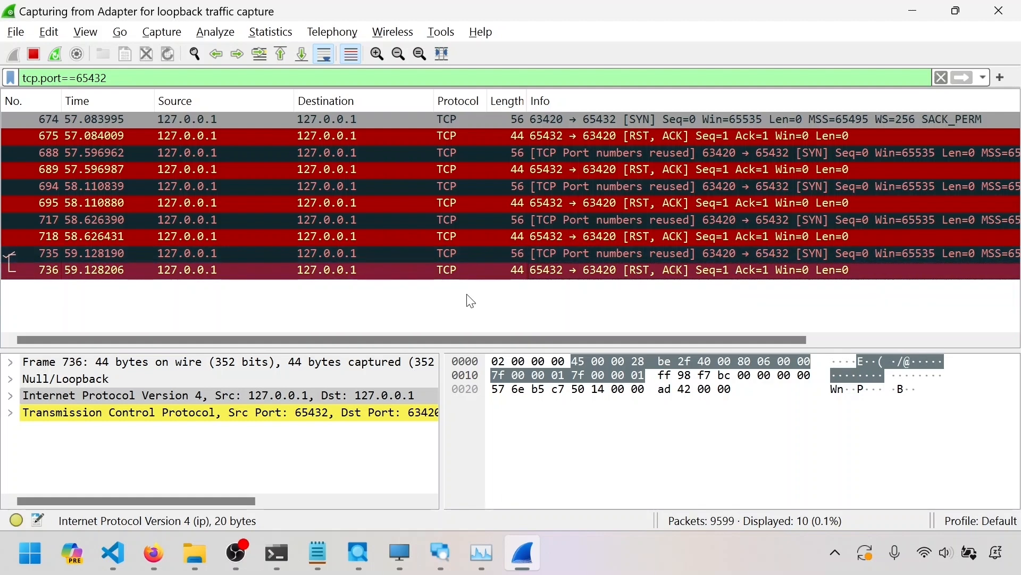
click(72, 380)
click(89, 395)
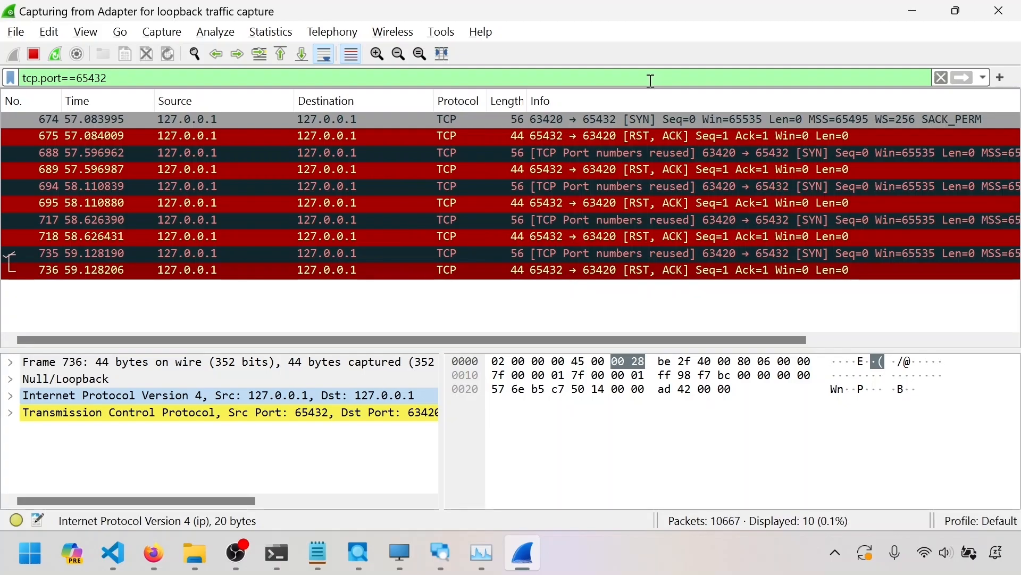
Add a conn.close() line at the end of ListenServer.py and save the file
key(alt+Tab)
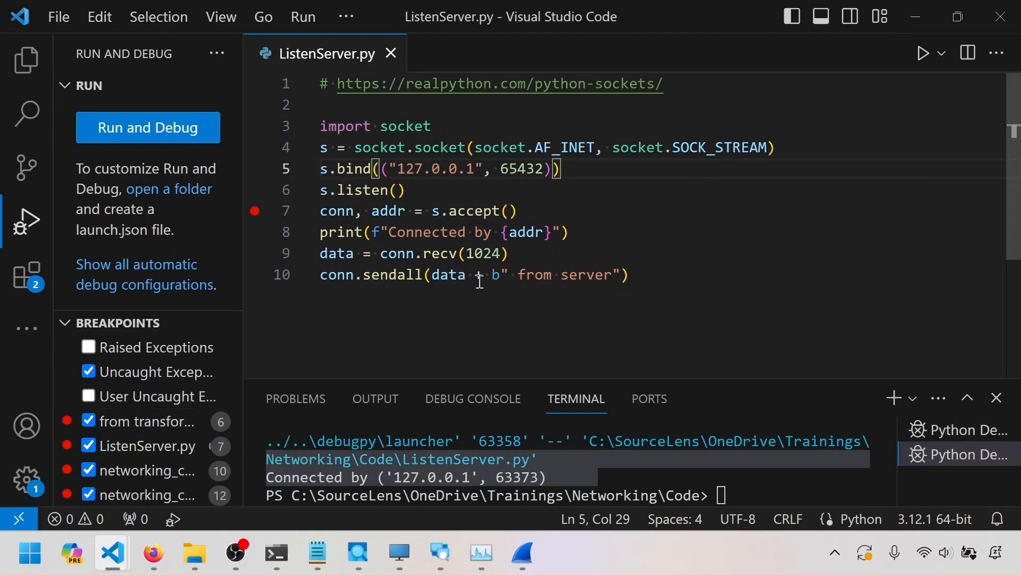
click(638, 271)
key(Return)
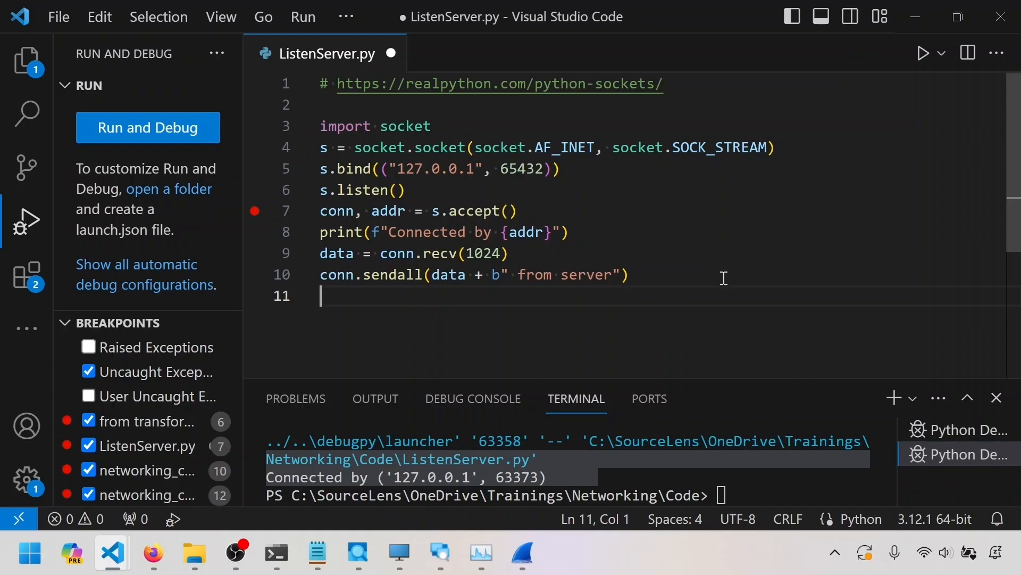
text(conn.close()
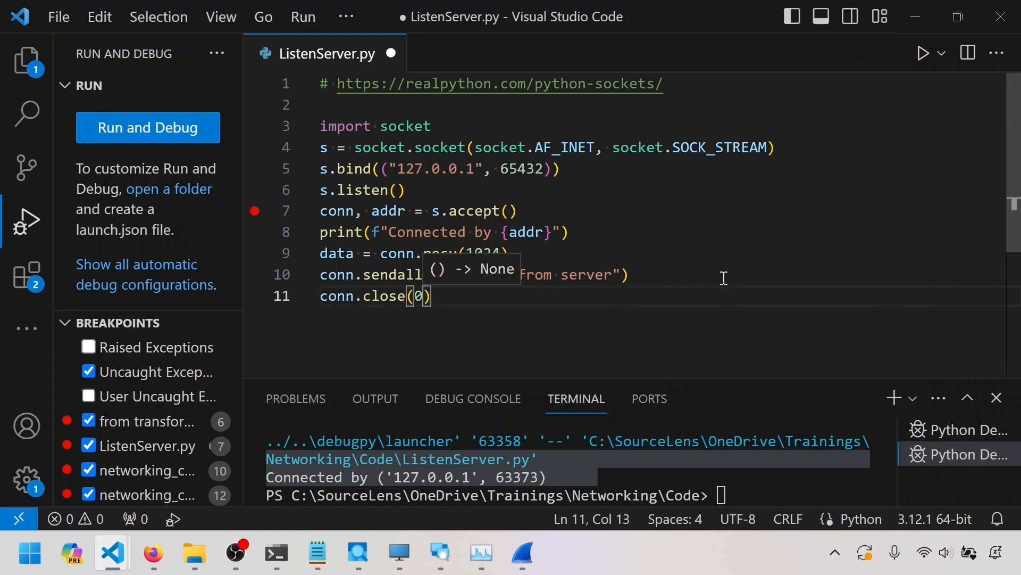
drag(502, 305, 276, 295)
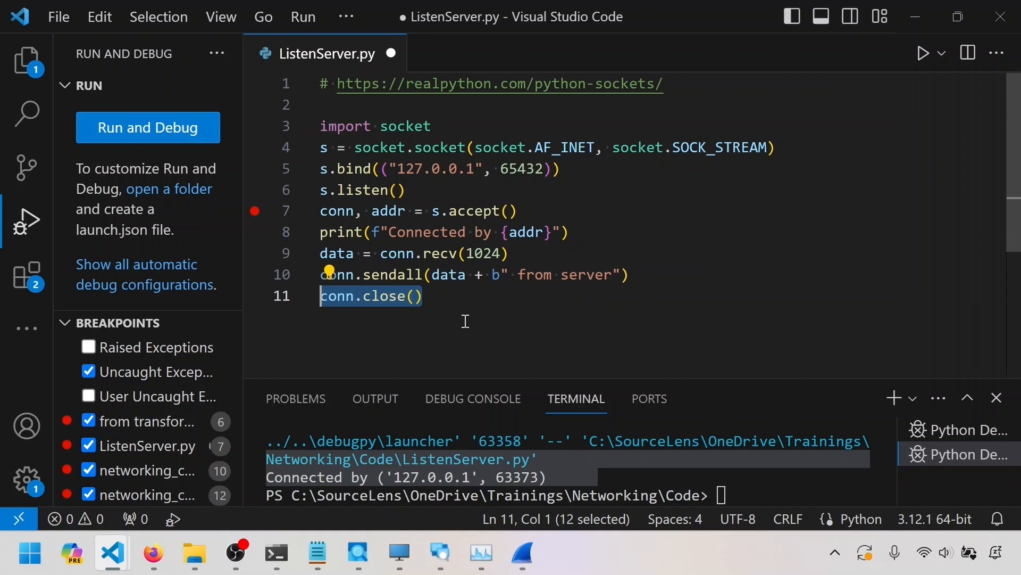
click(481, 298)
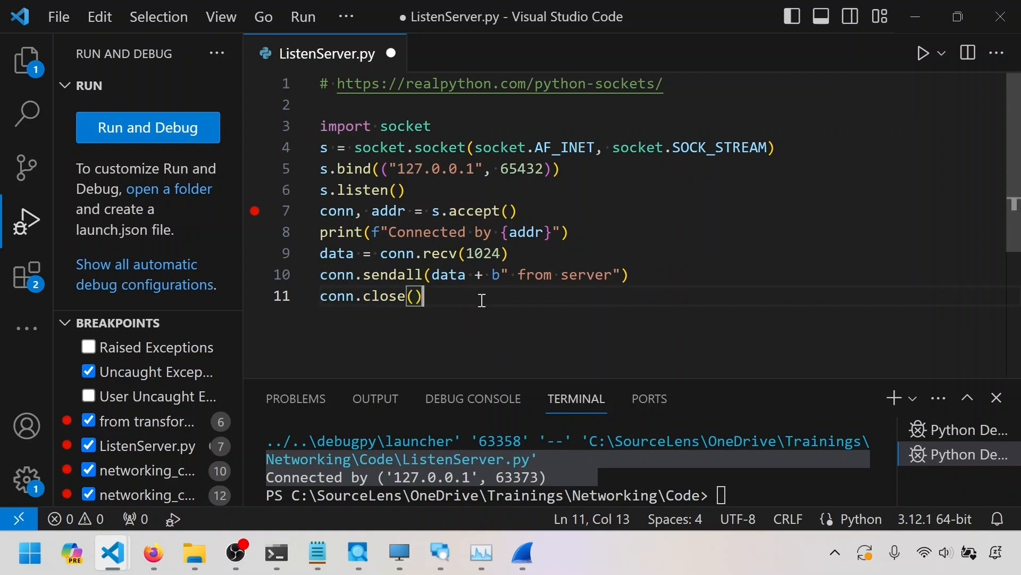
drag(440, 295, 280, 294)
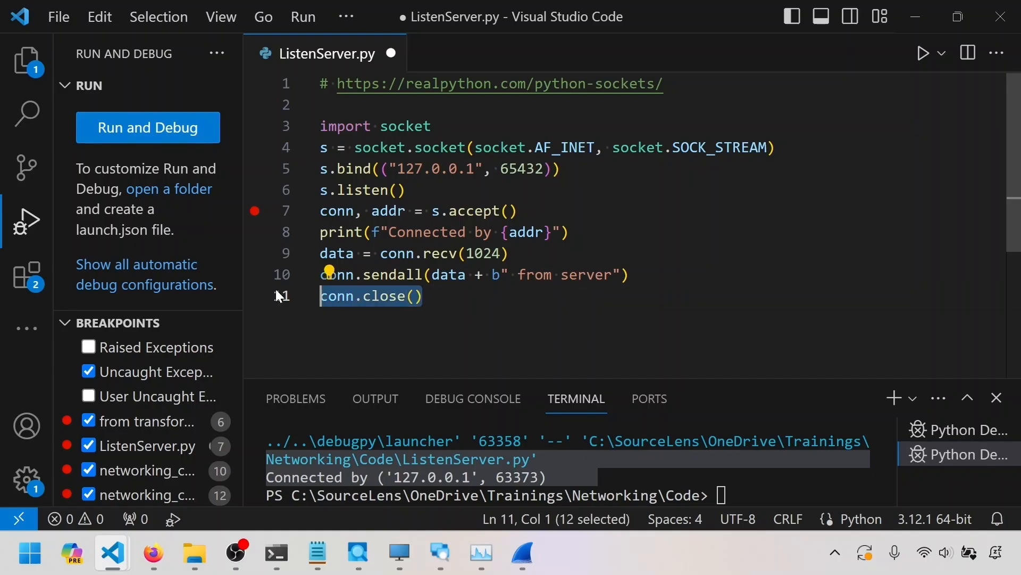
click(358, 320)
drag(346, 296, 317, 296)
click(339, 315)
click(345, 298)
click(429, 296)
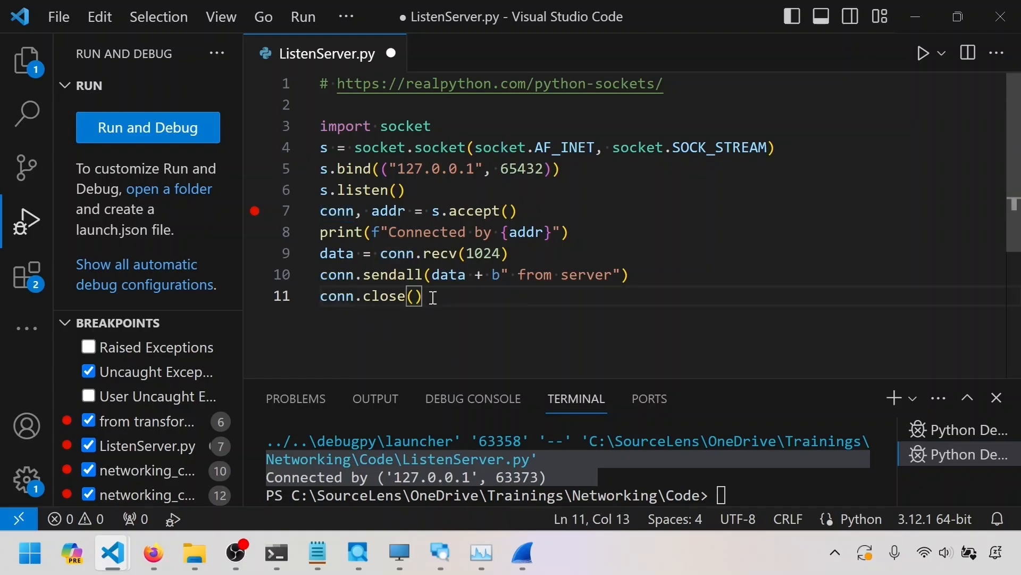
key(shift+Home)
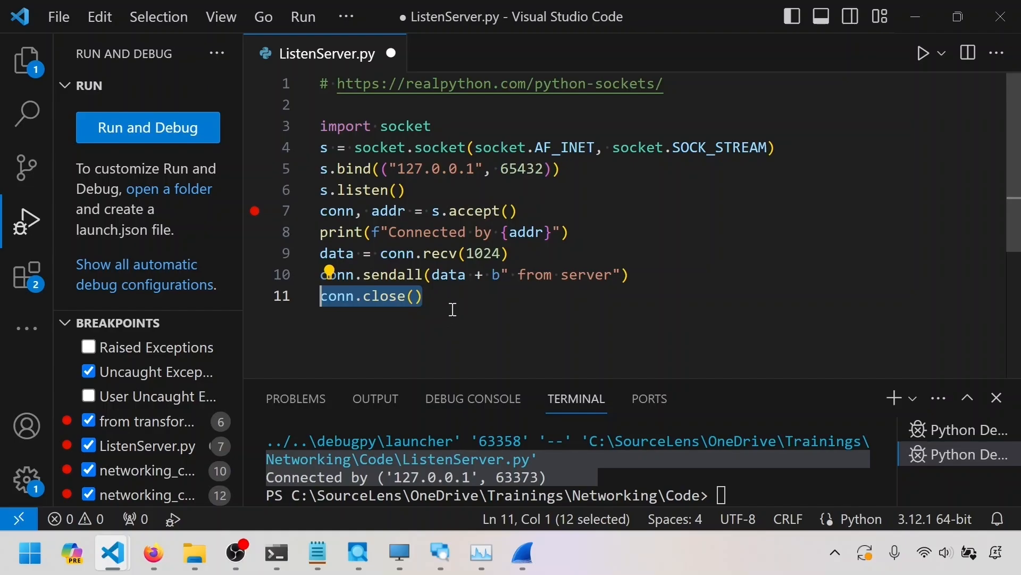
key(ctrl+s)
Switch to the networking_client.py editor window and stop its running debug session
mouse_move(222, 538)
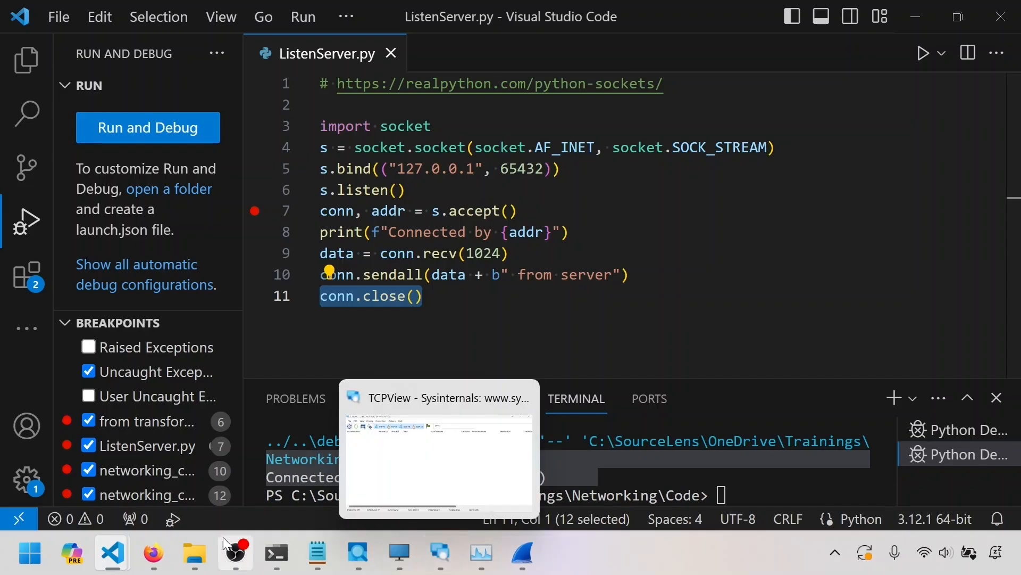
mouse_move(112, 553)
click(258, 447)
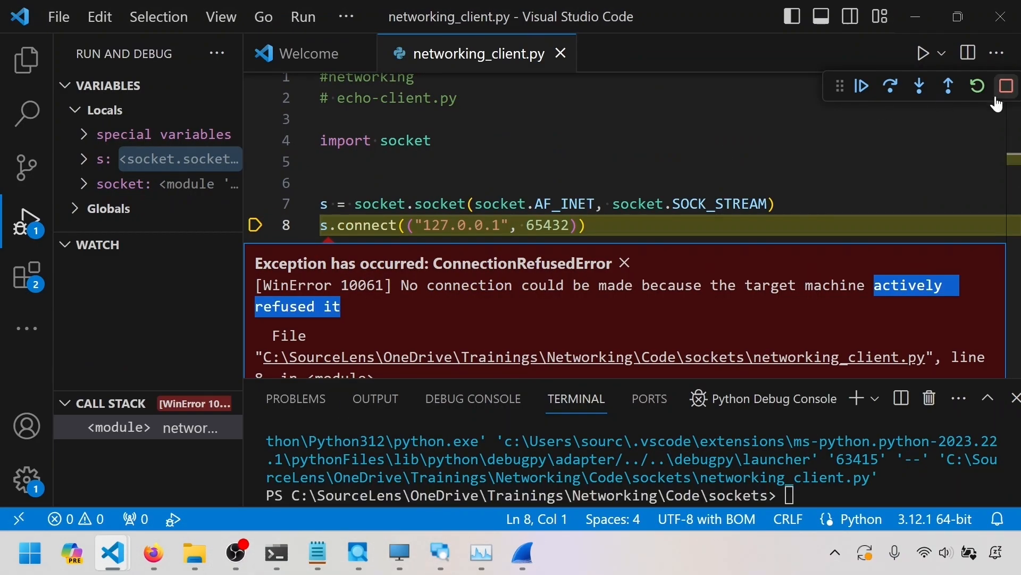
click(1004, 90)
Add an s.close() line after the print statement at the end of networking_client.py
click(713, 299)
key(Return)
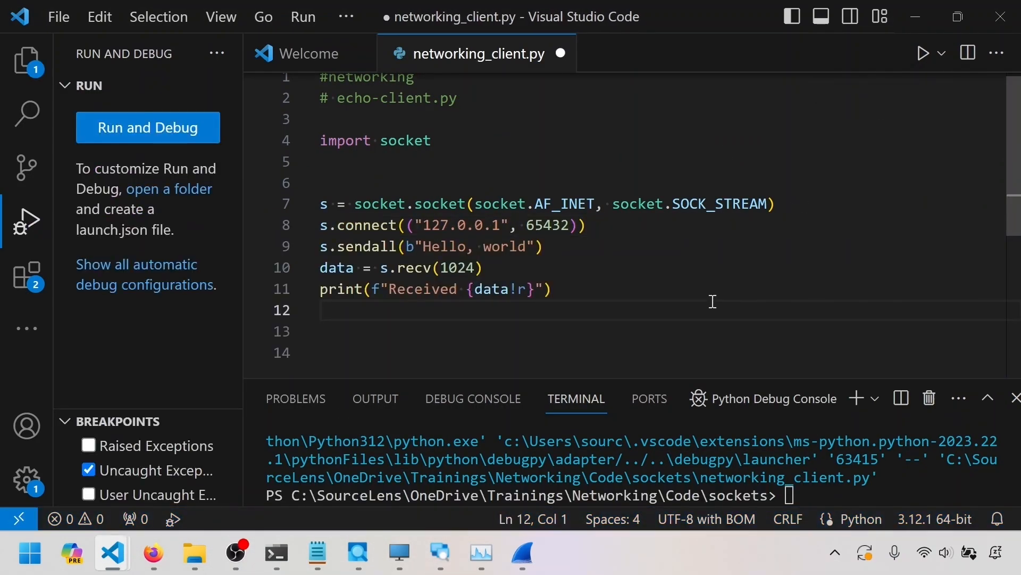
text(s.c)
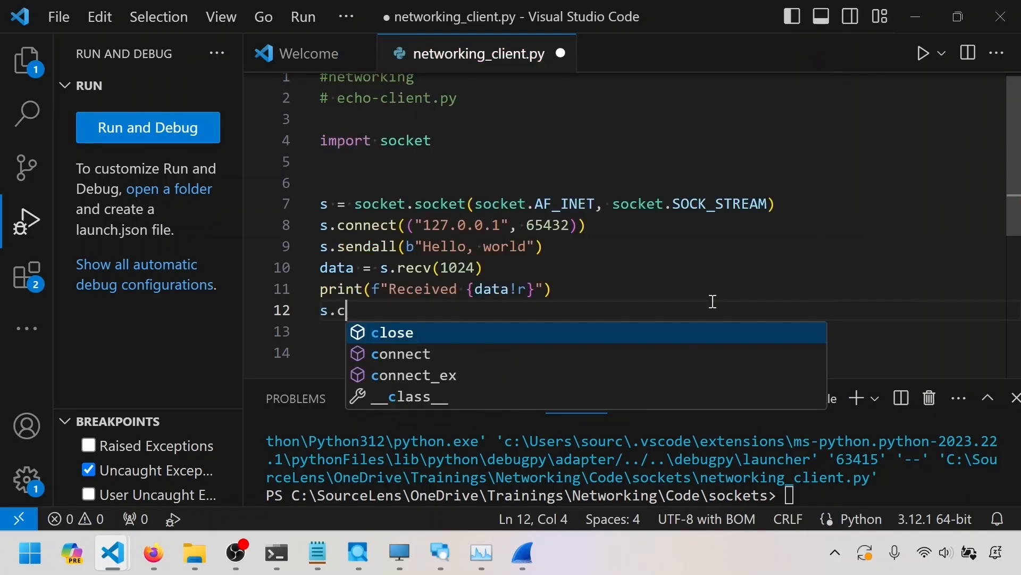
key(Tab)
text(())
key(Return)
Move the print(f"Received {data!r}") line below the s.close() call in the client script
drag(585, 289, 286, 294)
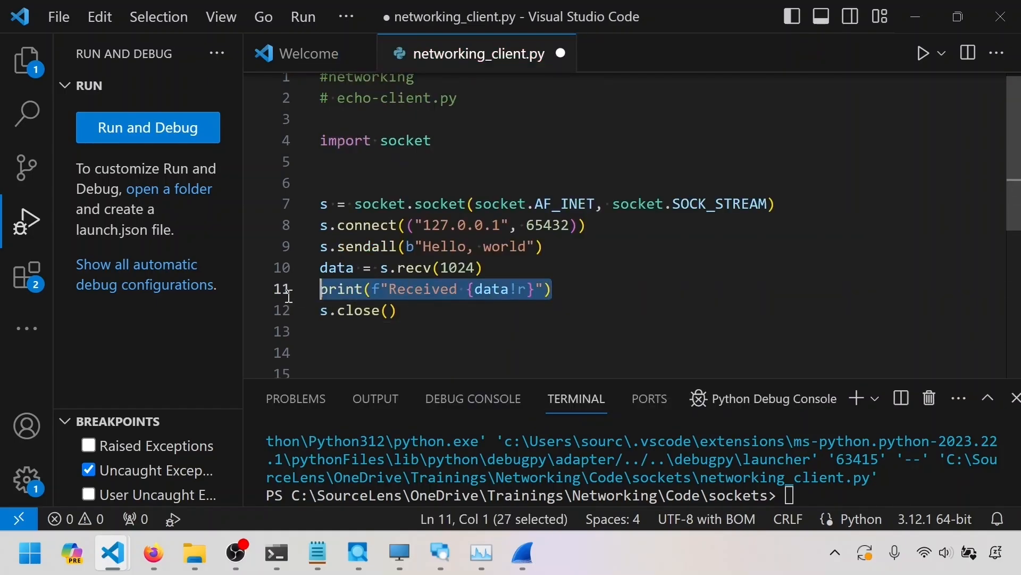
key(ctrl+x)
key(Down)
key(Down)
key(ctrl+v)
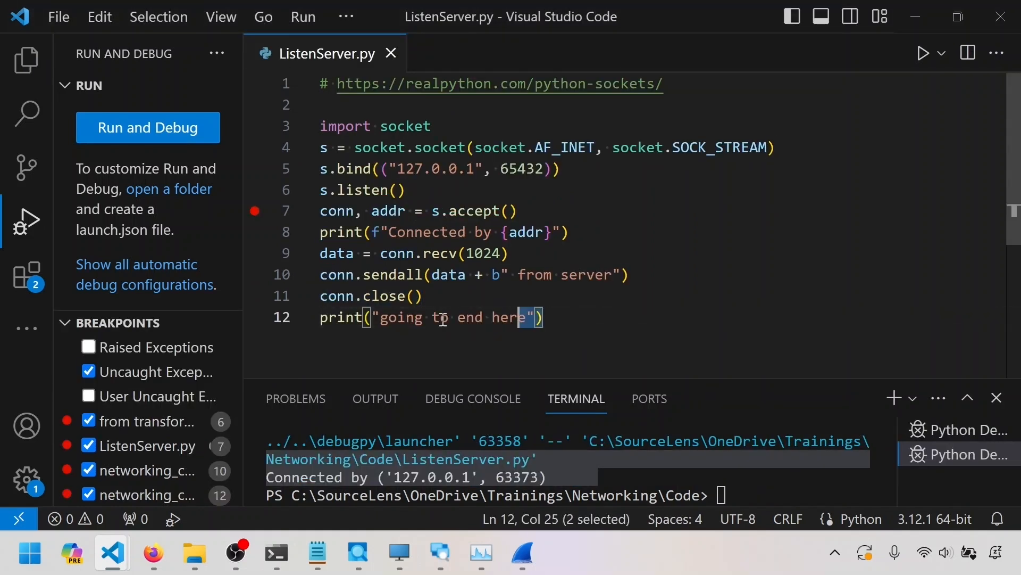
drag(543, 318, 293, 327)
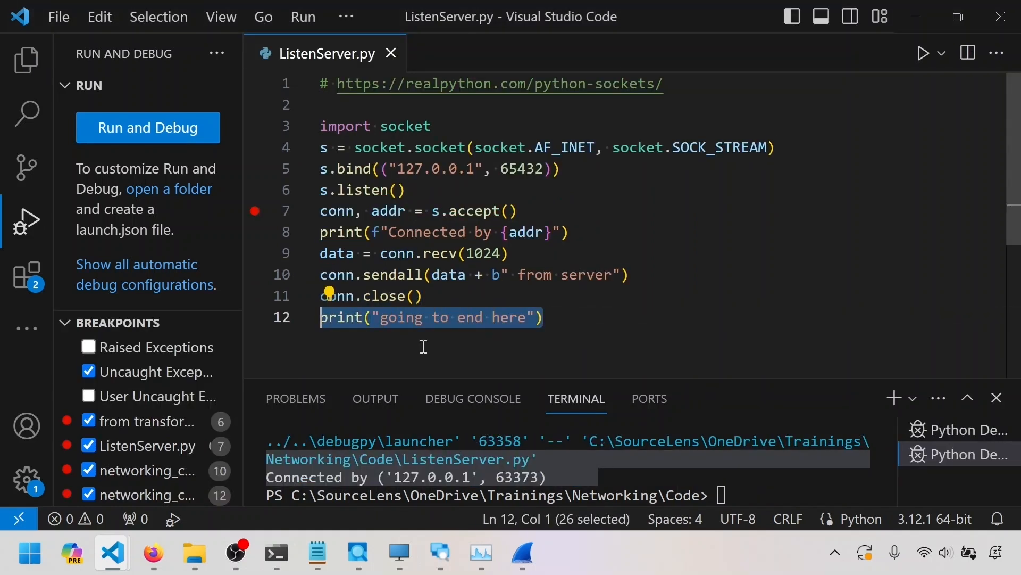
Switch between ListenServer.py and networking_client.py and review the close calls and print lines in each script
click(113, 555)
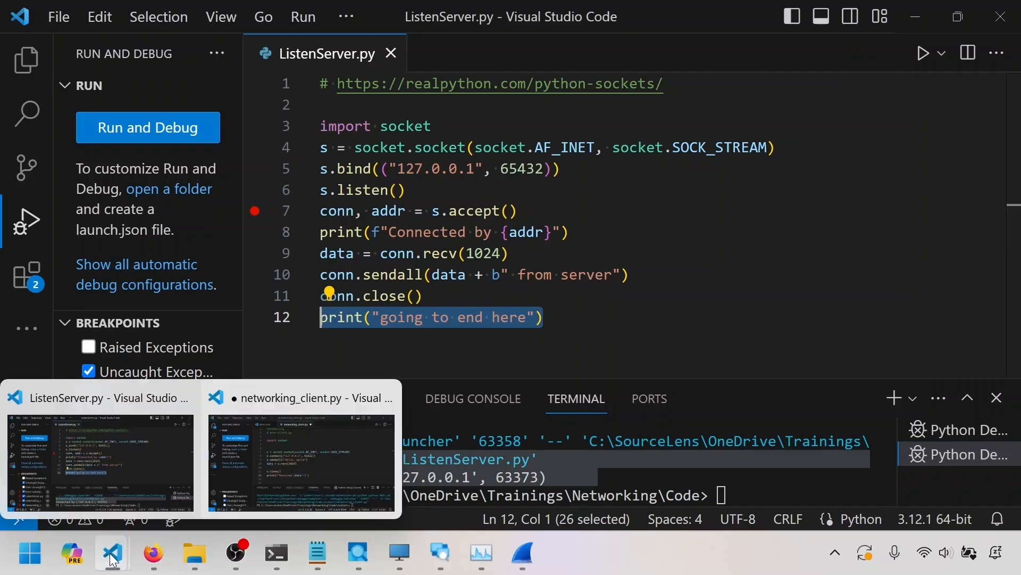
click(282, 455)
drag(422, 315, 328, 311)
drag(572, 331, 319, 330)
click(428, 368)
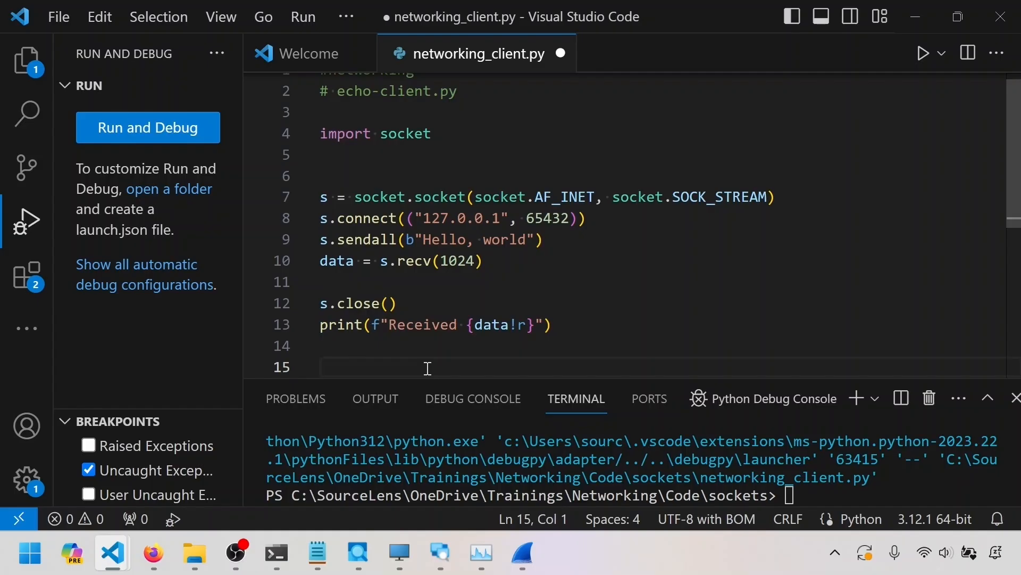
drag(415, 303, 304, 305)
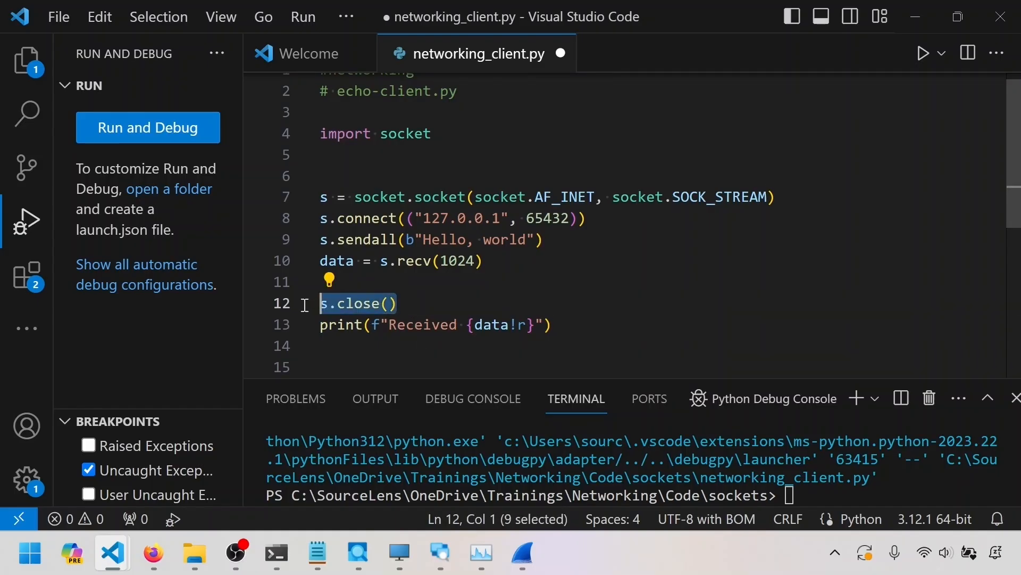